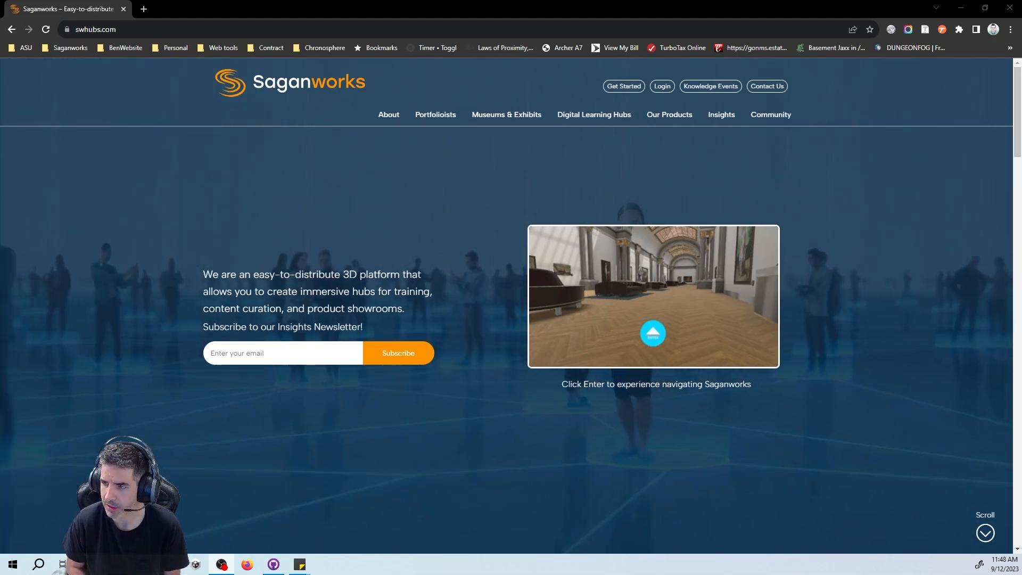
Show the Saganworks site in full screen and go through Get Started and the registration page to the login form.
{"action": "key", "text": "F11"}
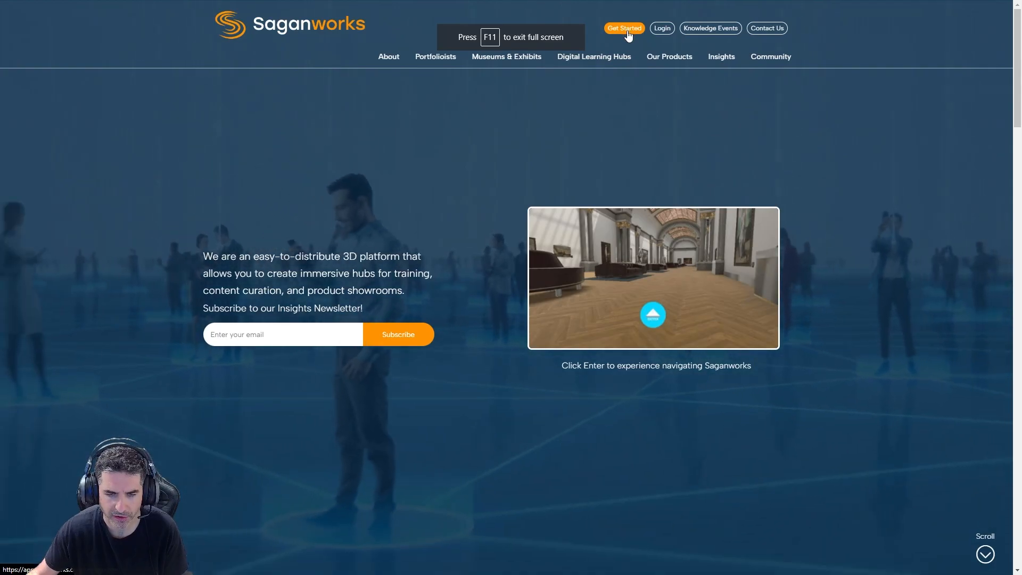
{"action": "left_click", "coordinate": [625, 28]}
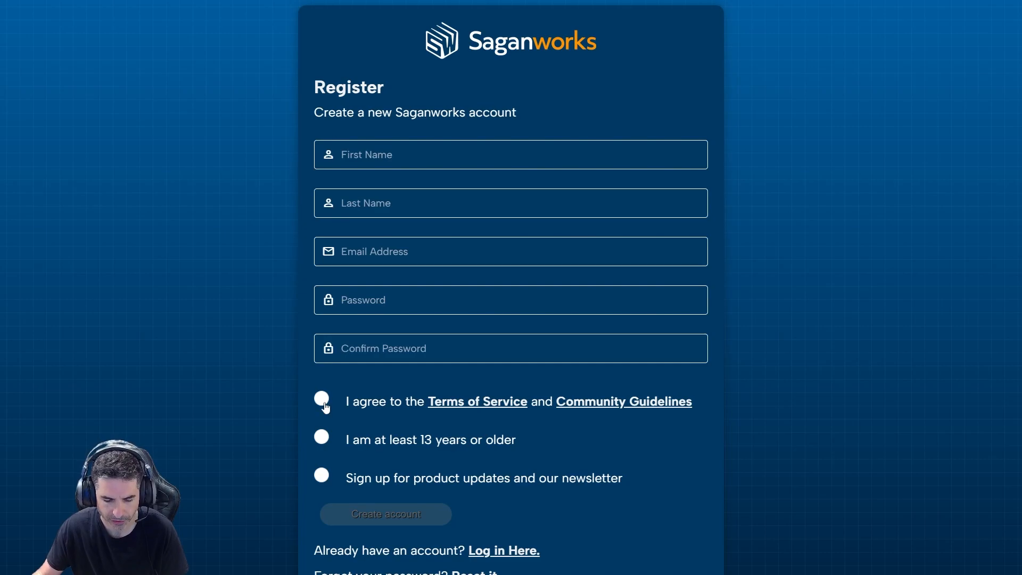
{"action": "scroll", "coordinate": [503, 513], "scroll_direction": "down", "scroll_amount": 1}
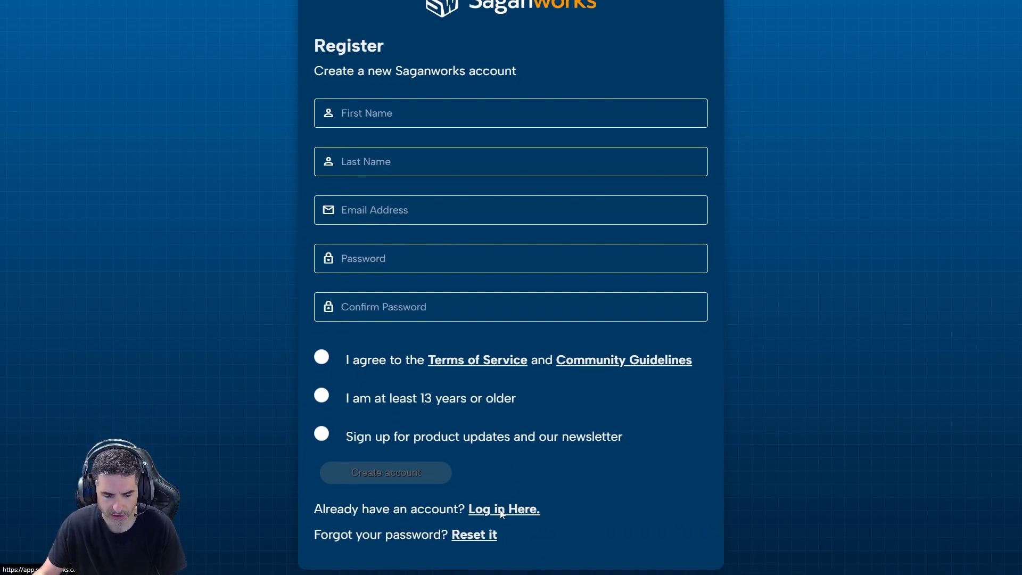
{"action": "left_click", "coordinate": [501, 511]}
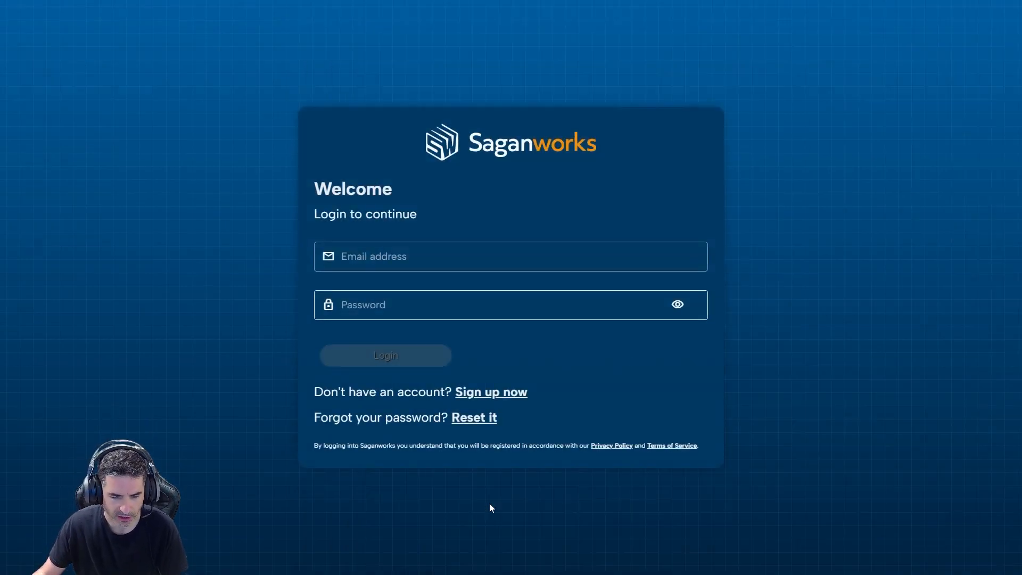
Log in with the account's email address and password, and open My First Sagan for viewing.
{"action": "left_click", "coordinate": [376, 266]}
{"action": "type", "text": "ben"}
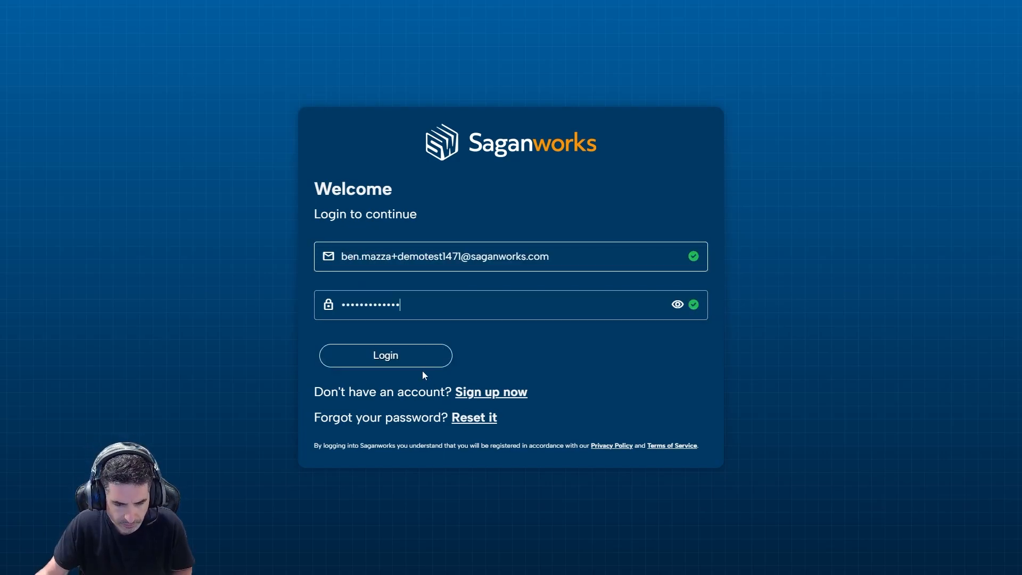
{"action": "left_click", "coordinate": [421, 365]}
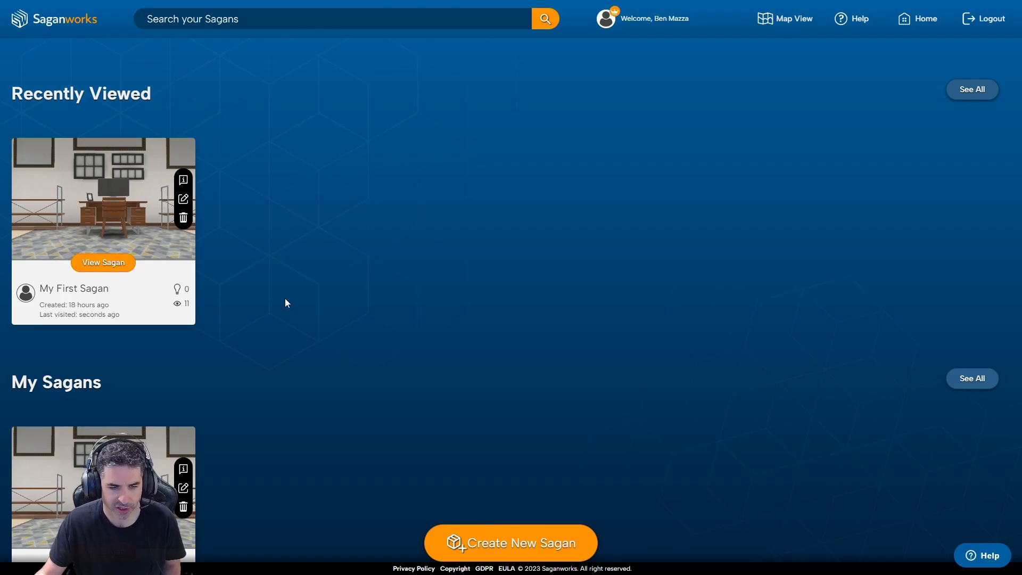
{"action": "left_click", "coordinate": [104, 263]}
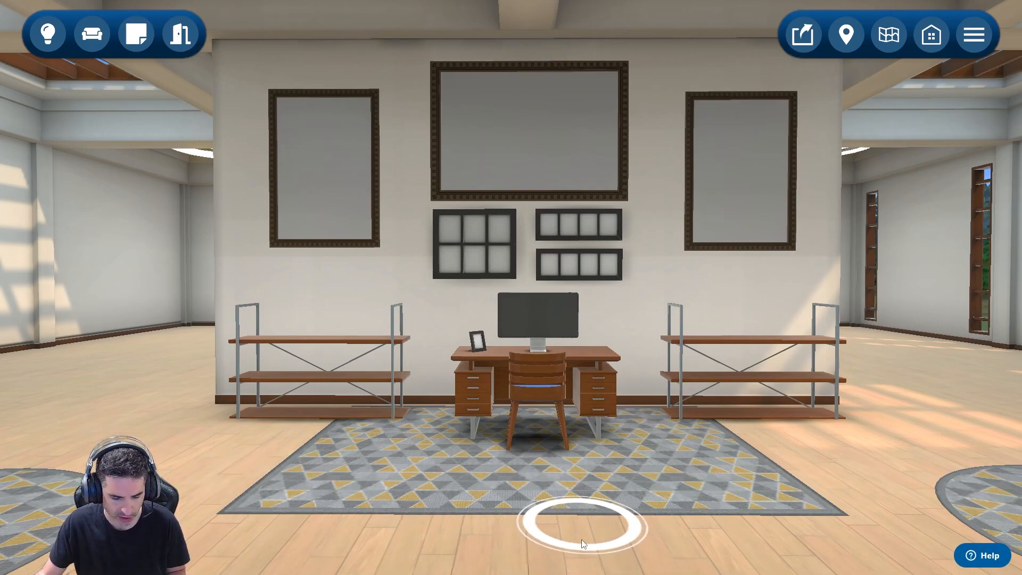
Walk forward, backward and sideways in front of the desk wall to examine the room from different distances.
{"action": "mouse_move", "coordinate": [573, 534]}
{"action": "left_mouse_down"}
{"action": "mouse_move", "coordinate": [491, 516]}
{"action": "mouse_move", "coordinate": [590, 522]}
{"action": "mouse_move", "coordinate": [575, 521]}
{"action": "left_mouse_up"}
{"action": "key", "text": "w"}
{"action": "key", "text": "s"}
{"action": "key", "text": "w"}
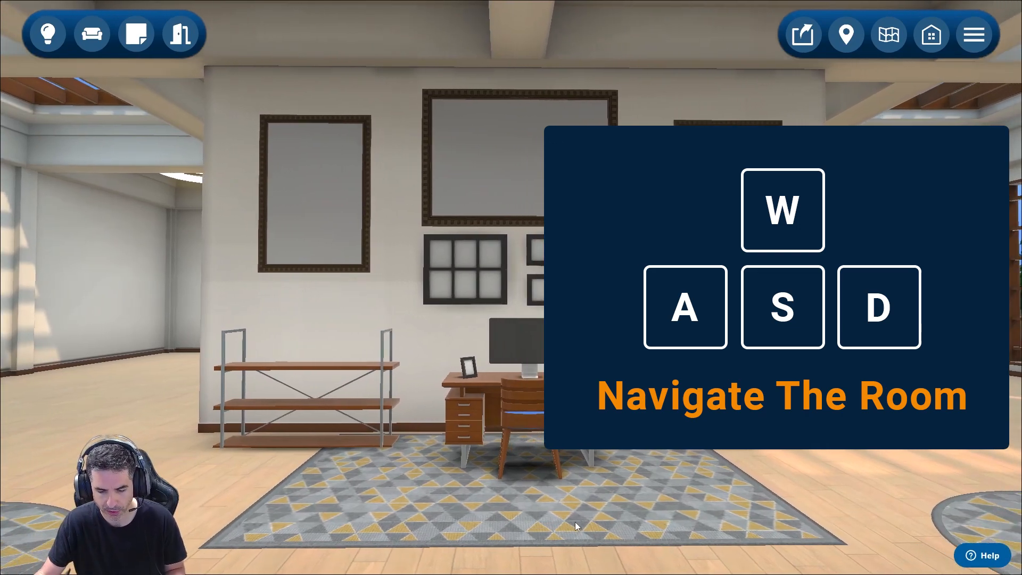
{"action": "key", "text": "s"}
{"action": "mouse_move", "coordinate": [573, 518]}
{"action": "left_mouse_down"}
{"action": "mouse_move", "coordinate": [476, 522]}
{"action": "mouse_move", "coordinate": [500, 474]}
{"action": "mouse_move", "coordinate": [685, 519]}
{"action": "mouse_move", "coordinate": [657, 461]}
{"action": "mouse_move", "coordinate": [564, 452]}
{"action": "mouse_move", "coordinate": [452, 512]}
{"action": "mouse_move", "coordinate": [889, 521]}
{"action": "mouse_move", "coordinate": [742, 517]}
{"action": "mouse_move", "coordinate": [598, 535]}
{"action": "mouse_move", "coordinate": [241, 515]}
{"action": "mouse_move", "coordinate": [576, 522]}
{"action": "left_mouse_up"}
{"action": "key", "text": "w"}
{"action": "key", "text": "a"}
{"action": "key", "text": "w"}
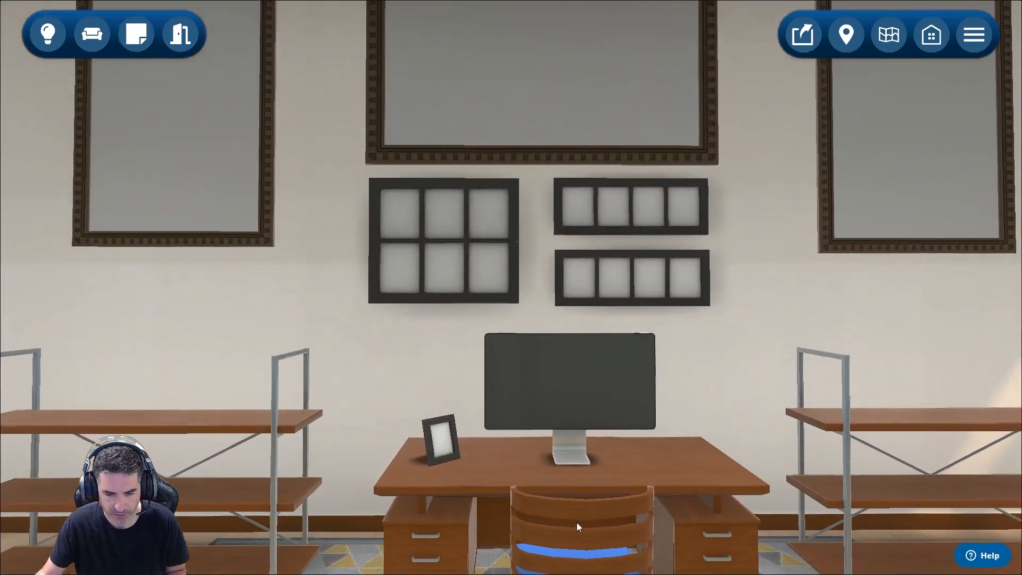
{"action": "key", "text": "s"}
{"action": "key", "text": "w"}
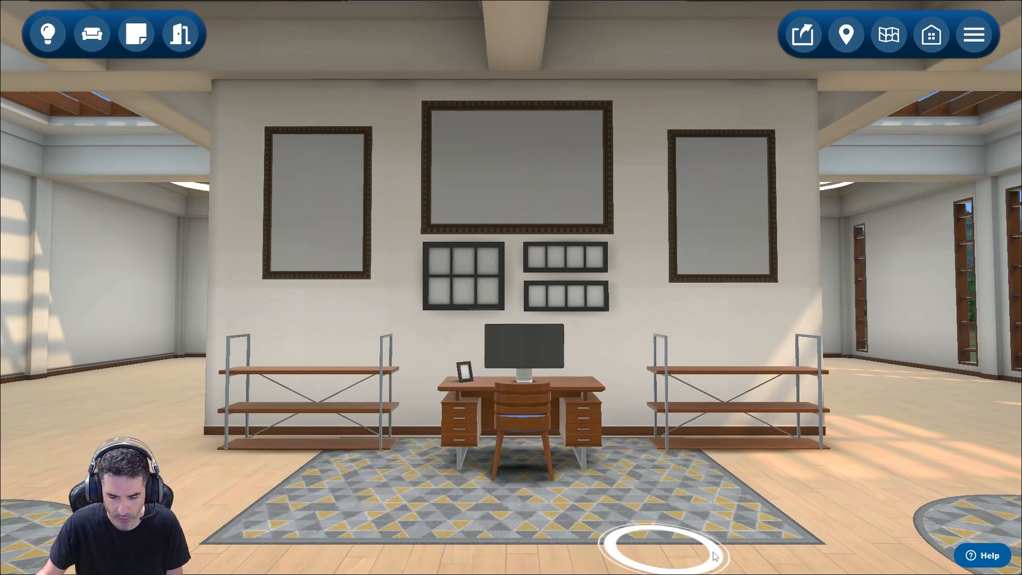
Tour the whole room by jumping to floor spots around the central wall and turning the view between them.
{"action": "left_click", "coordinate": [100, 436]}
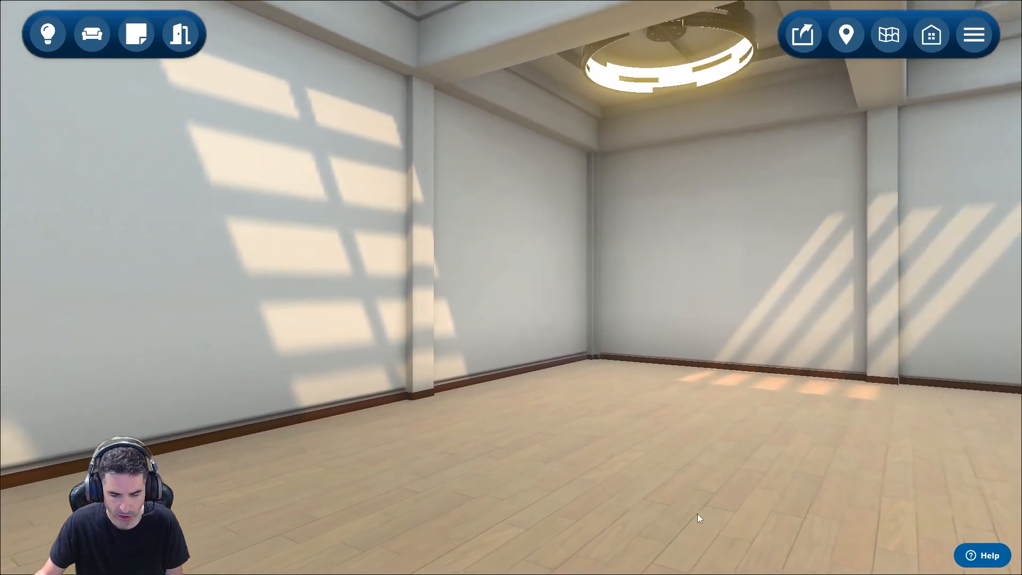
{"action": "left_click", "coordinate": [691, 458]}
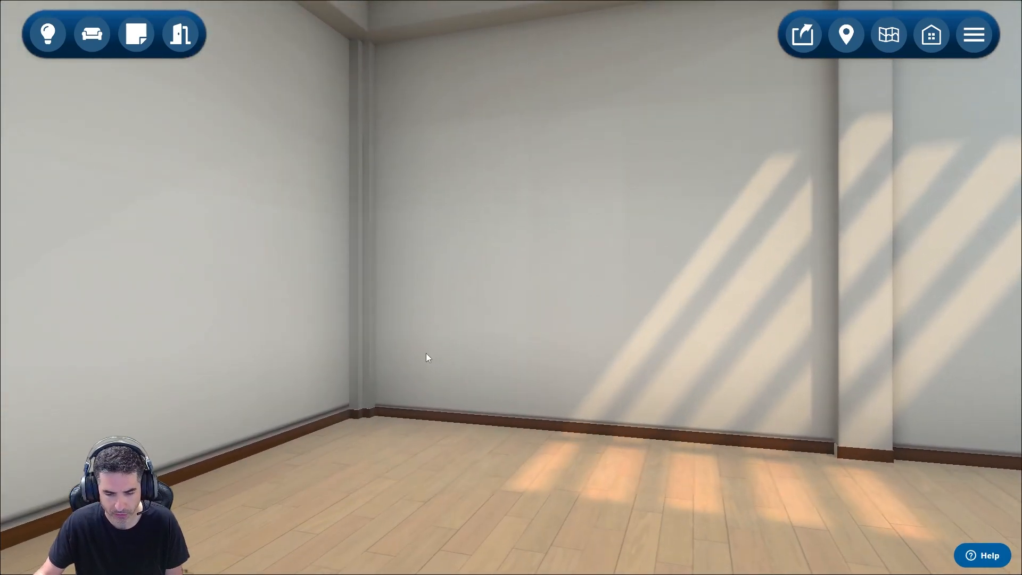
{"action": "left_click_drag", "start_coordinate": [429, 352], "coordinate": [855, 356]}
{"action": "left_click_drag", "start_coordinate": [503, 368], "coordinate": [628, 360]}
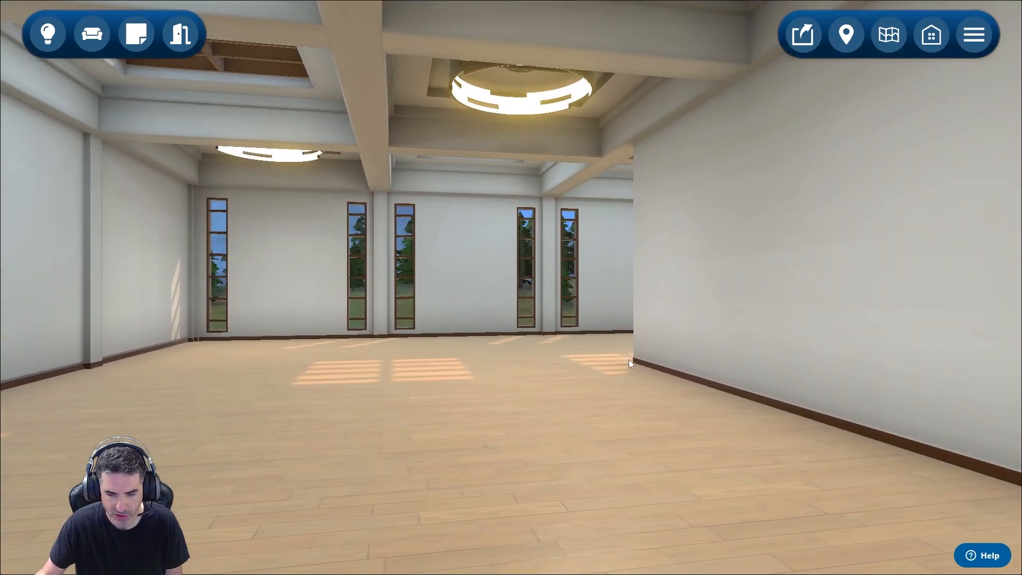
{"action": "left_click", "coordinate": [416, 368]}
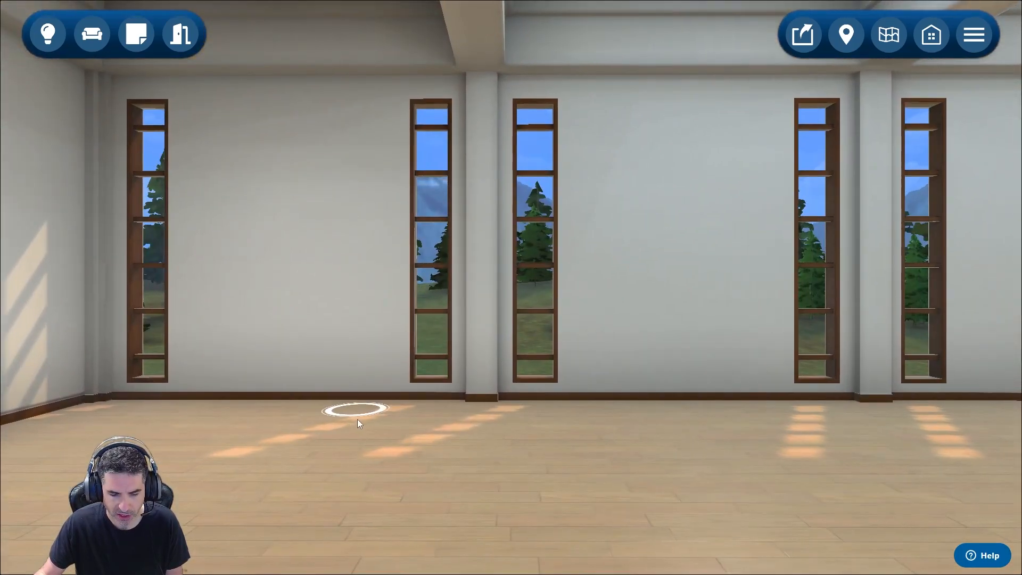
{"action": "mouse_move", "coordinate": [357, 419]}
{"action": "left_mouse_down"}
{"action": "mouse_move", "coordinate": [622, 436]}
{"action": "mouse_move", "coordinate": [708, 398]}
{"action": "left_mouse_up"}
{"action": "left_click", "coordinate": [601, 413]}
{"action": "left_click", "coordinate": [708, 397]}
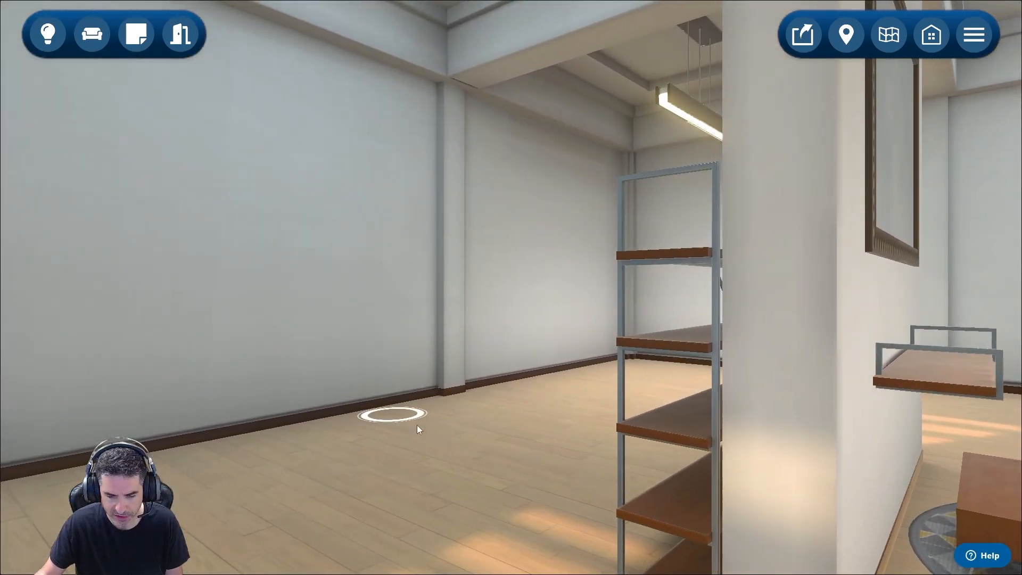
{"action": "left_click_drag", "start_coordinate": [417, 425], "coordinate": [884, 423]}
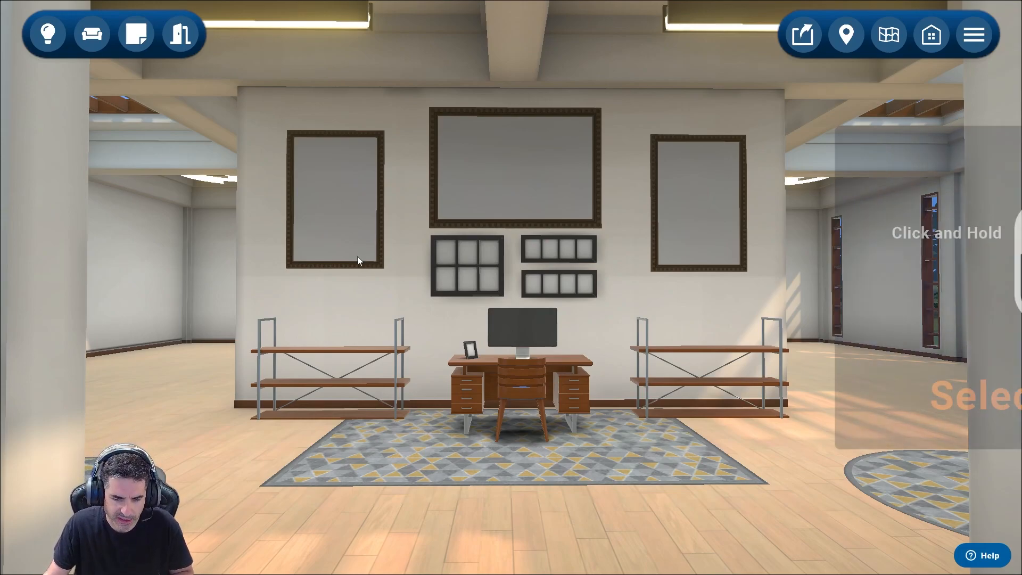
Select the large and small picture frames on the desk wall one after another, and clear the selection.
{"action": "left_click", "coordinate": [352, 247]}
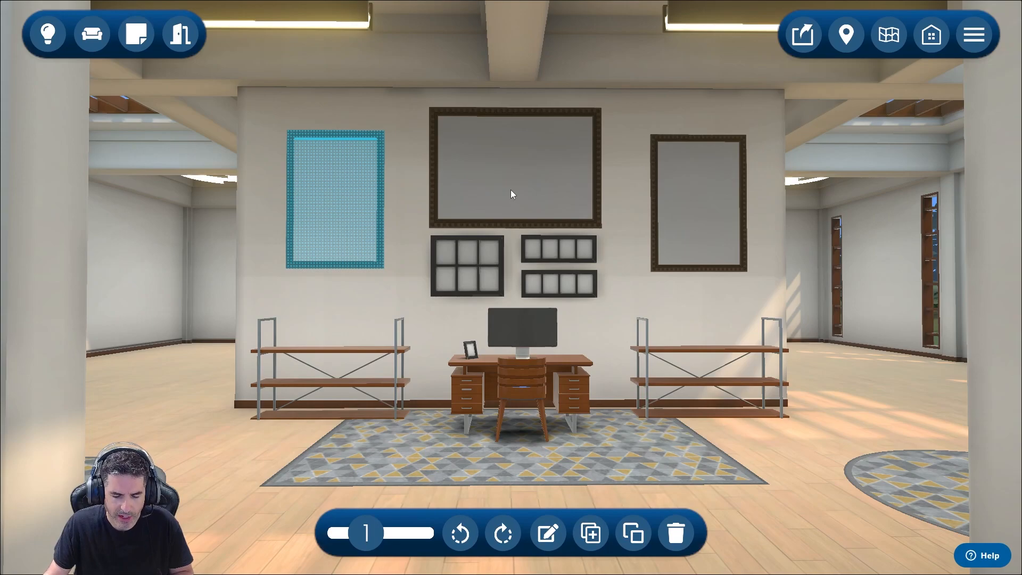
{"action": "left_click", "coordinate": [474, 198]}
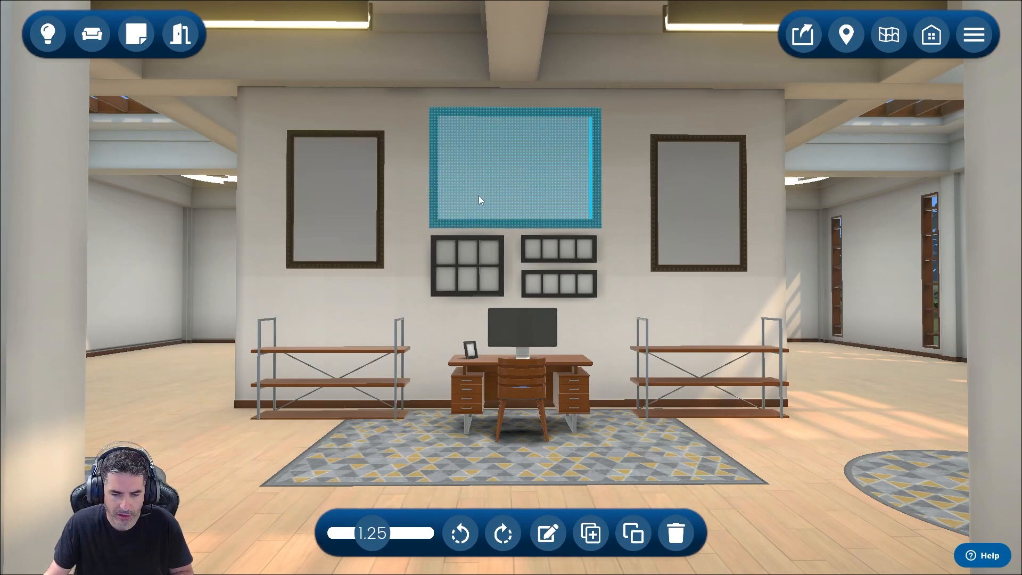
{"action": "left_click", "coordinate": [668, 215]}
{"action": "left_click", "coordinate": [594, 246]}
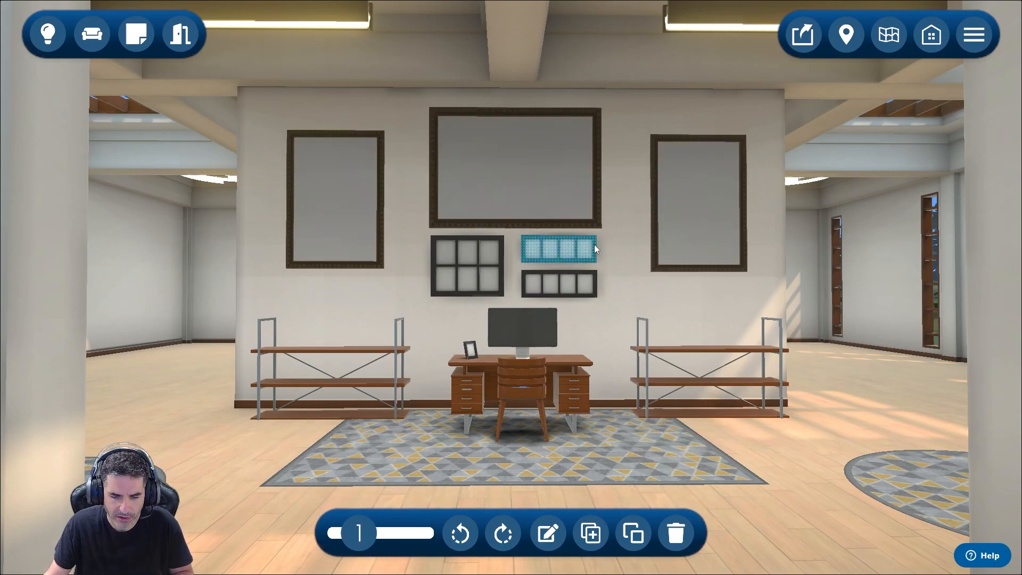
{"action": "left_click", "coordinate": [571, 290]}
{"action": "left_click", "coordinate": [449, 264]}
{"action": "left_click", "coordinate": [497, 193]}
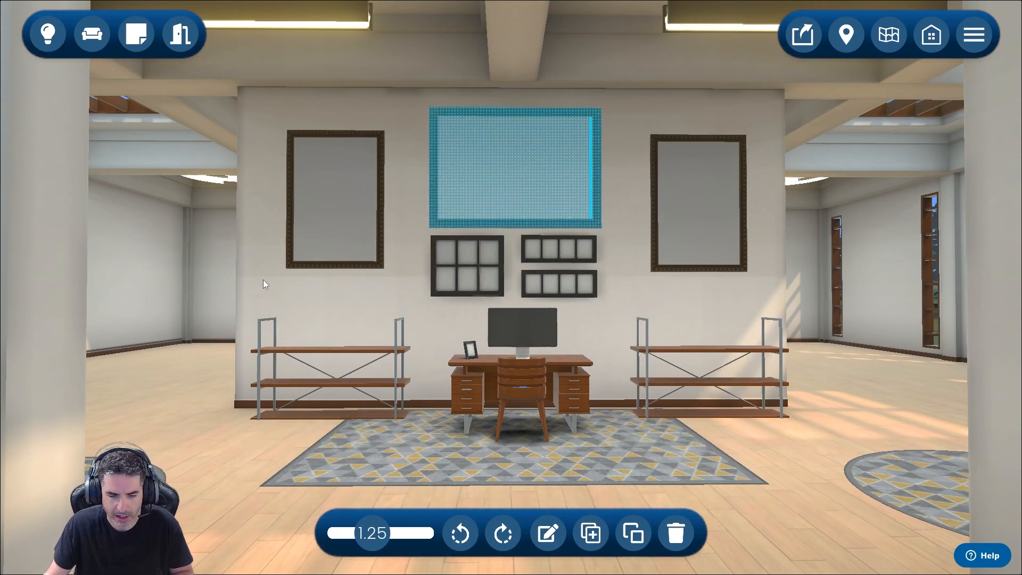
{"action": "left_click", "coordinate": [276, 298]}
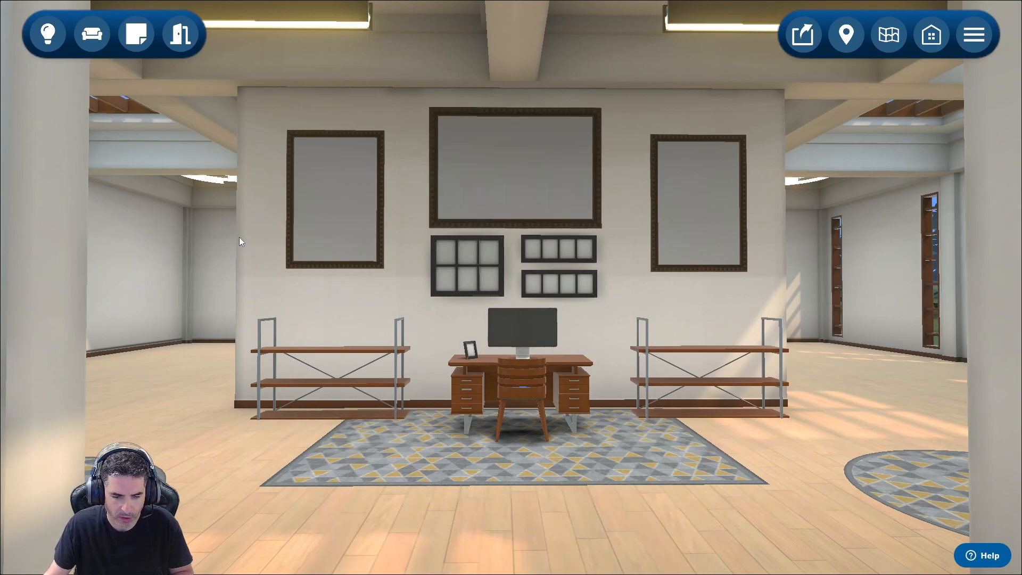
Try selecting the large centre and left portrait frames, select the right portrait frame, and clear the selection.
{"action": "left_click", "coordinate": [466, 217]}
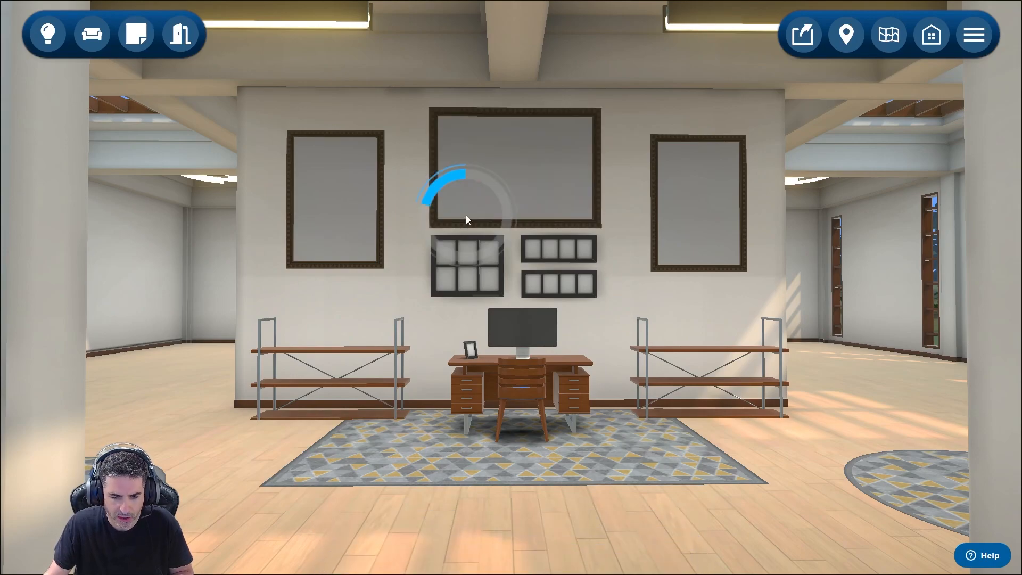
{"action": "left_click", "coordinate": [240, 499]}
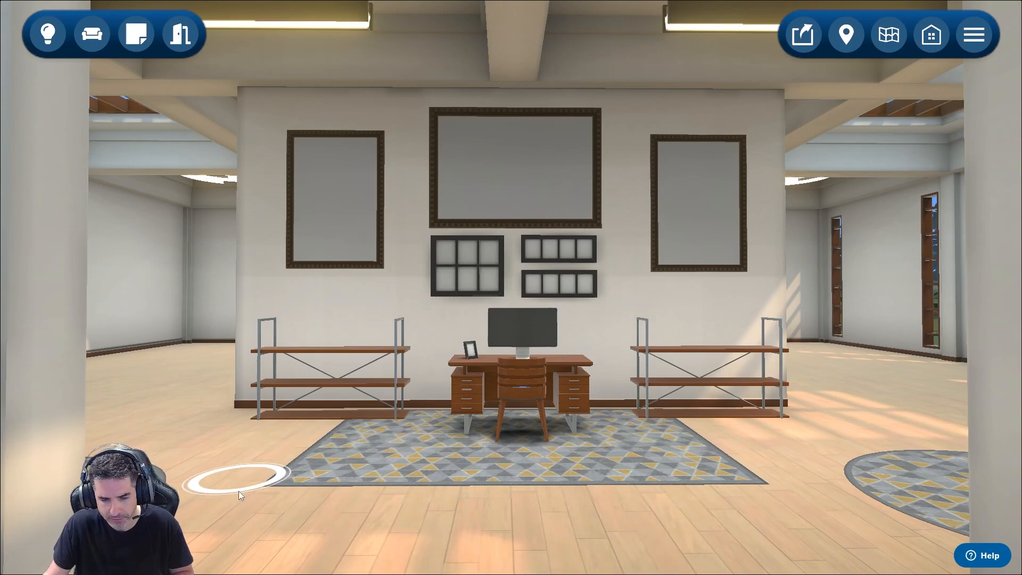
{"action": "left_click", "coordinate": [351, 241]}
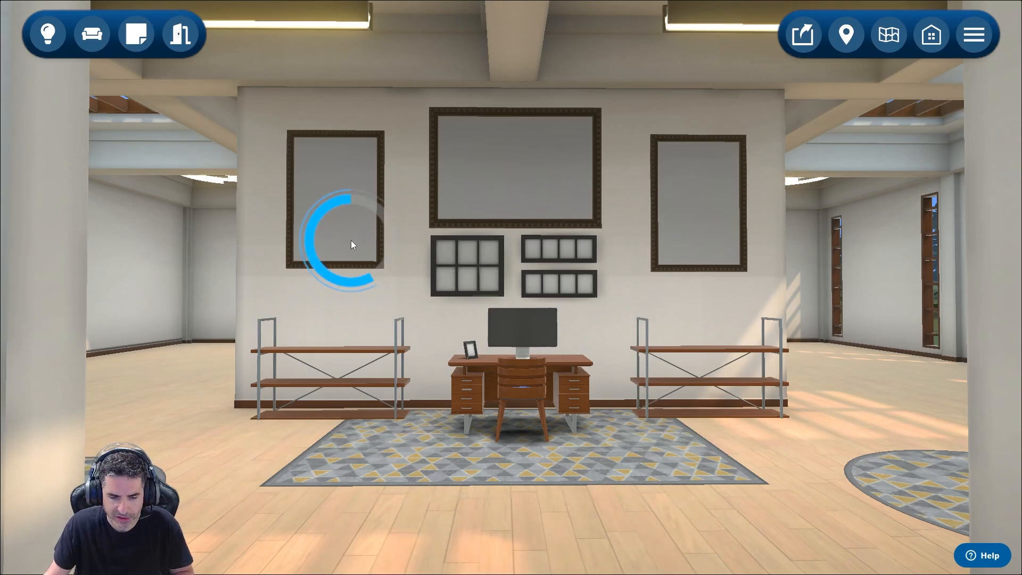
{"action": "left_click", "coordinate": [671, 217]}
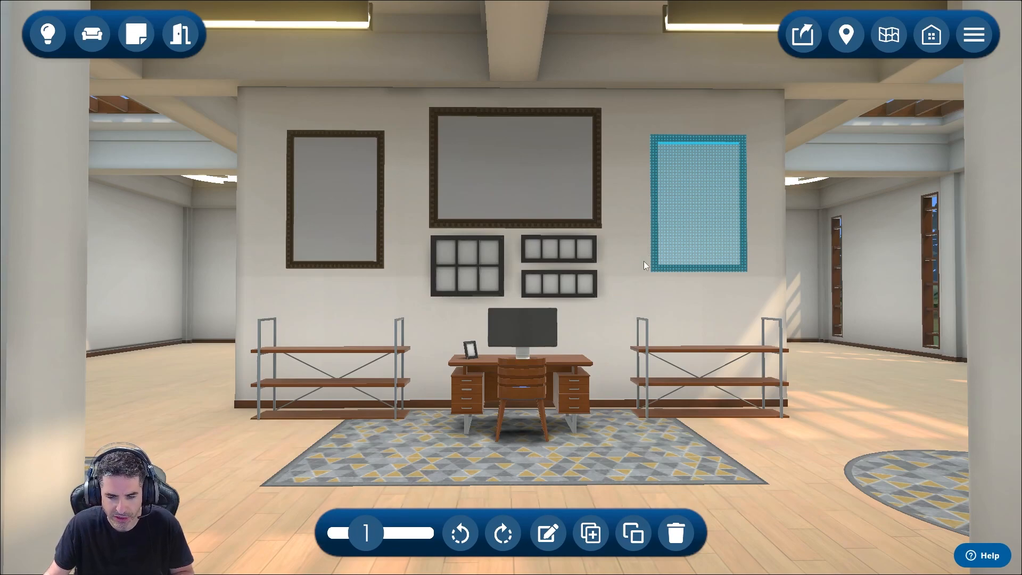
{"action": "left_click", "coordinate": [638, 276]}
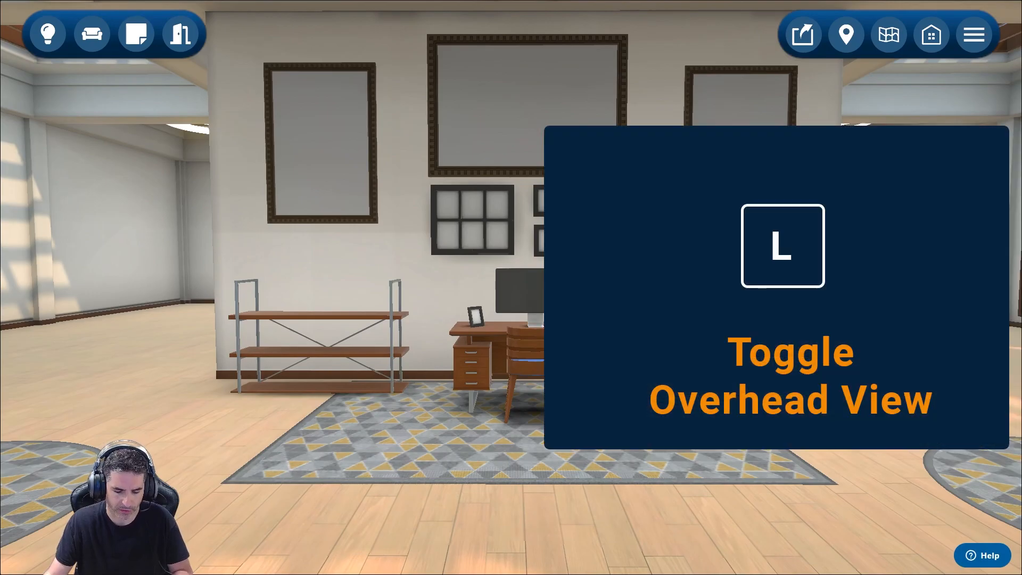
Switch to the overhead view, enter the room at a floor spot behind the central wall, and return to the overhead view.
{"action": "key", "text": "l"}
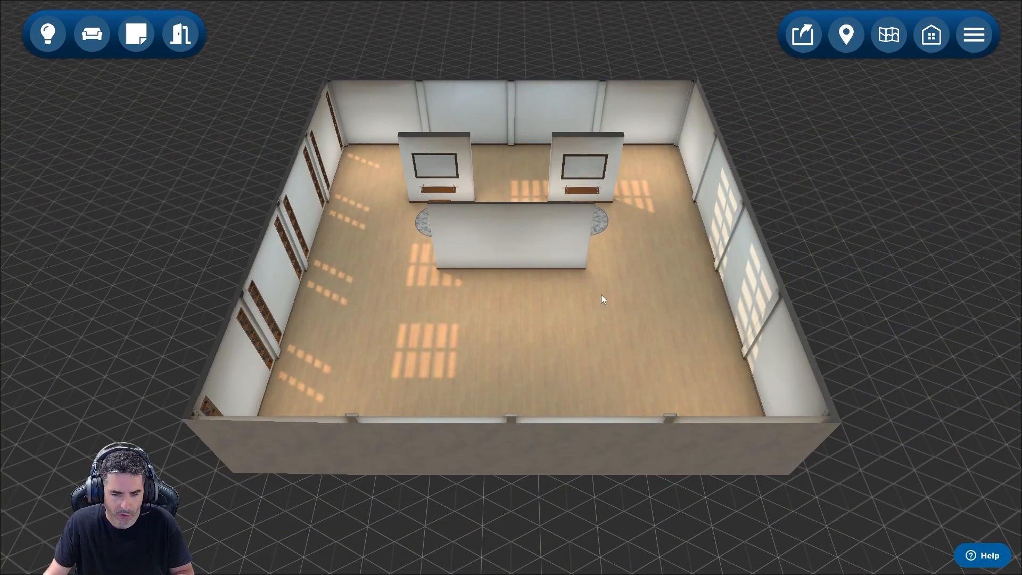
{"action": "left_click", "coordinate": [587, 335]}
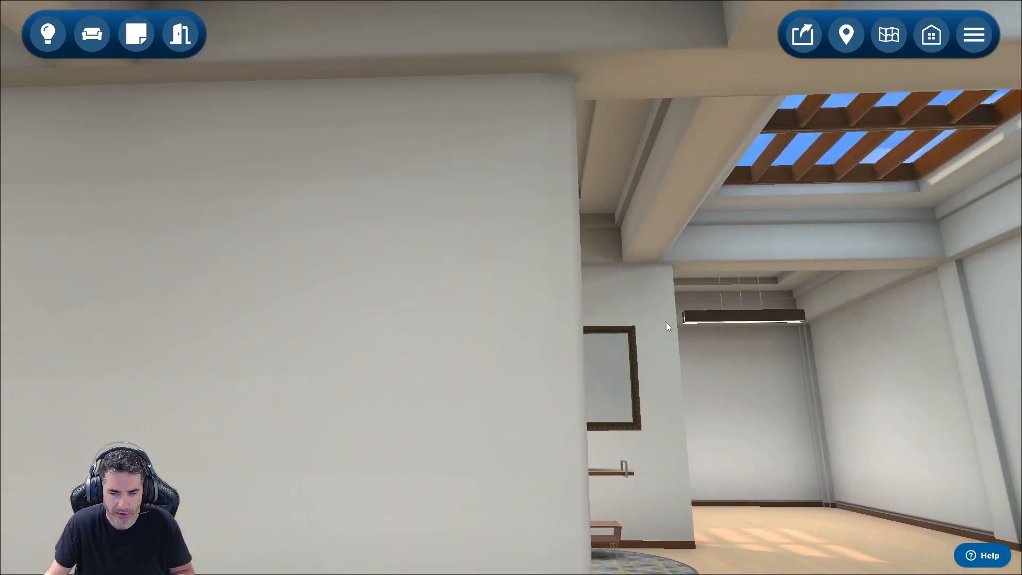
{"action": "left_click_drag", "start_coordinate": [668, 326], "coordinate": [655, 254]}
{"action": "key", "text": "l"}
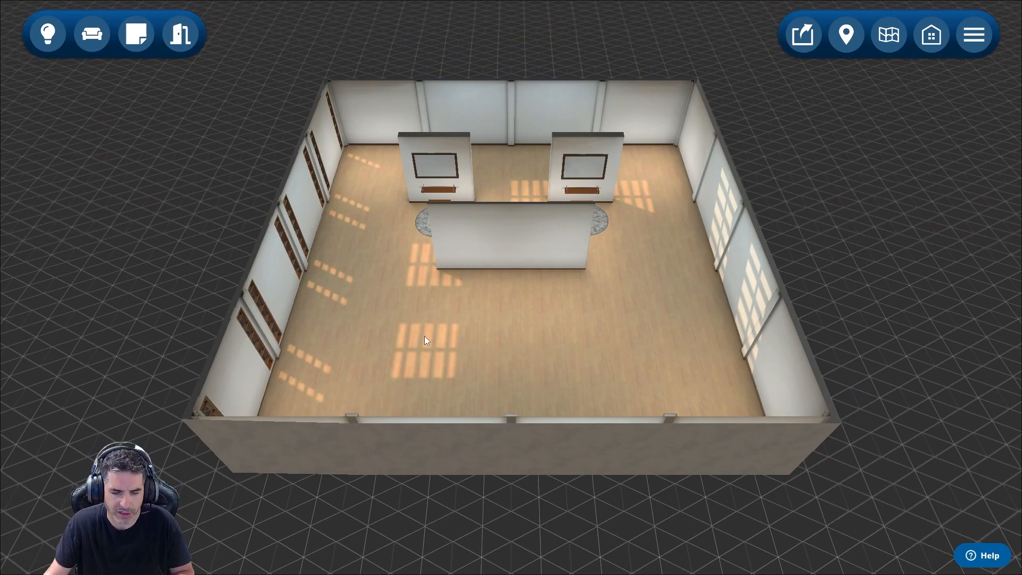
Rotate the overhead view to face the desk wall, and zoom in on it and back out to the room.
{"action": "right_click_drag", "start_coordinate": [409, 325], "coordinate": [471, 349]}
{"action": "scroll", "coordinate": [581, 424], "scroll_direction": "up", "scroll_amount": 8}
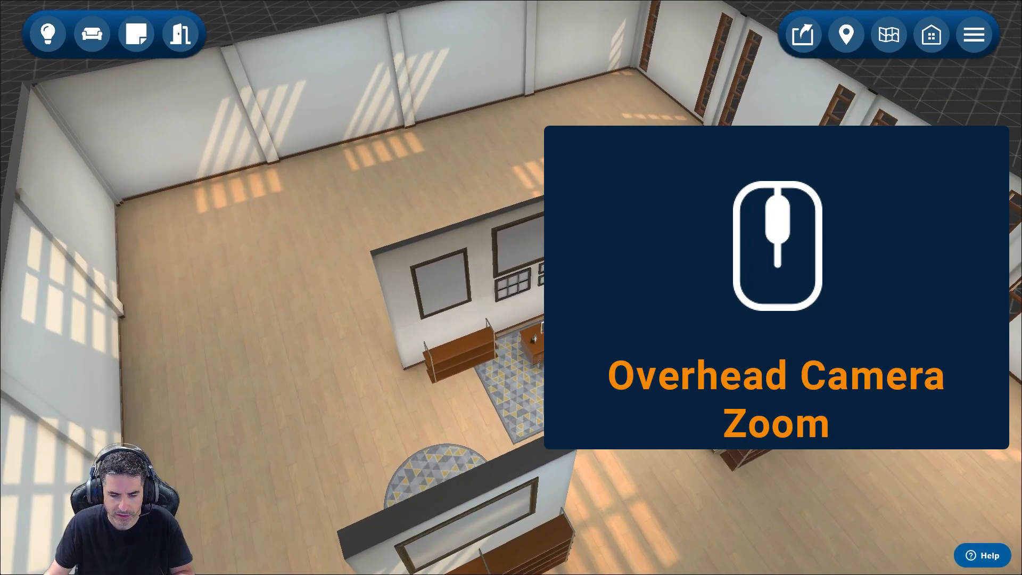
{"action": "scroll", "coordinate": [580, 423], "scroll_direction": "up", "scroll_amount": 8}
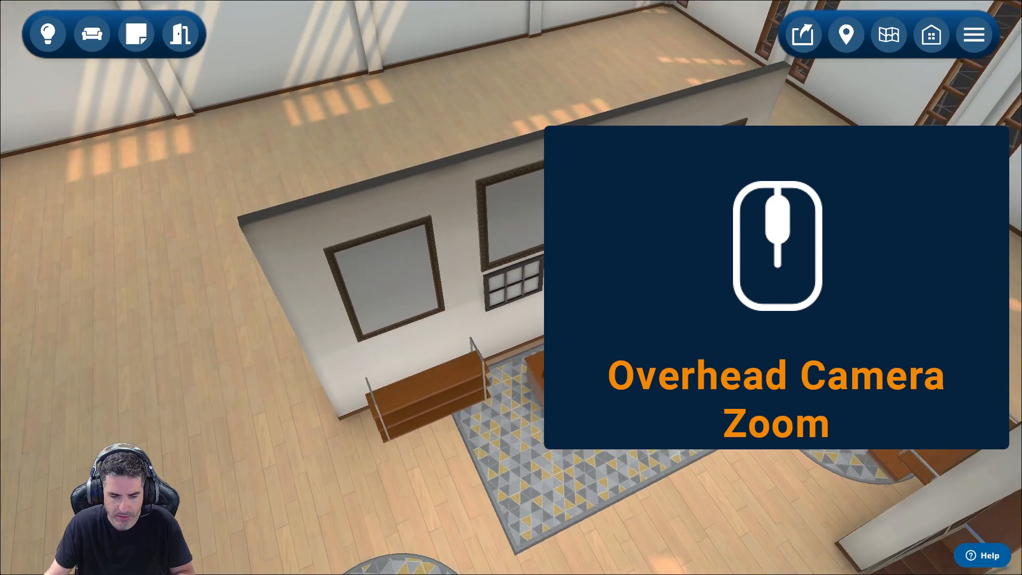
{"action": "scroll", "coordinate": [580, 430], "scroll_direction": "down", "scroll_amount": 10}
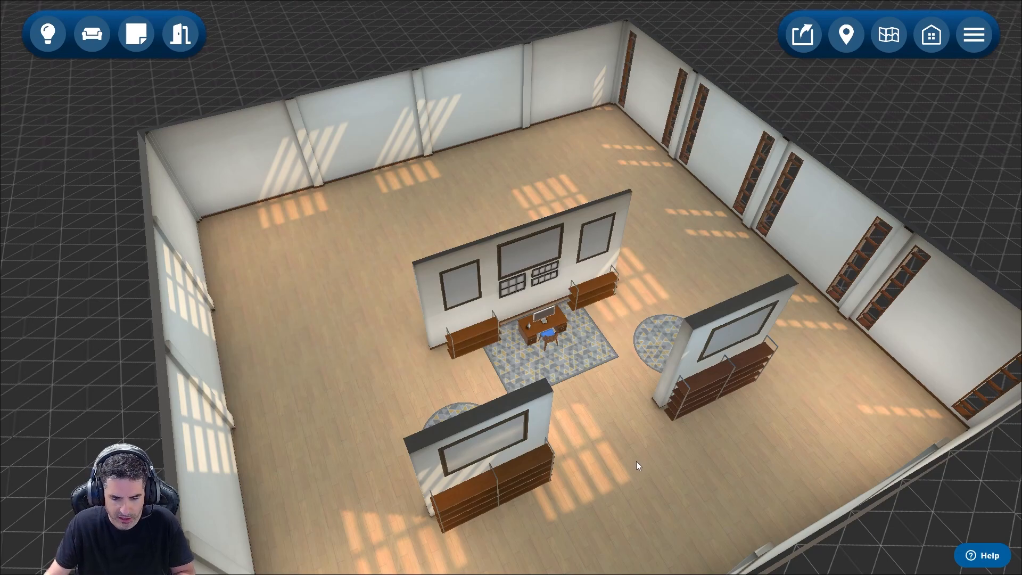
Pan the overhead view forward, backward and to both sides across the room.
{"action": "key", "text": "w"}
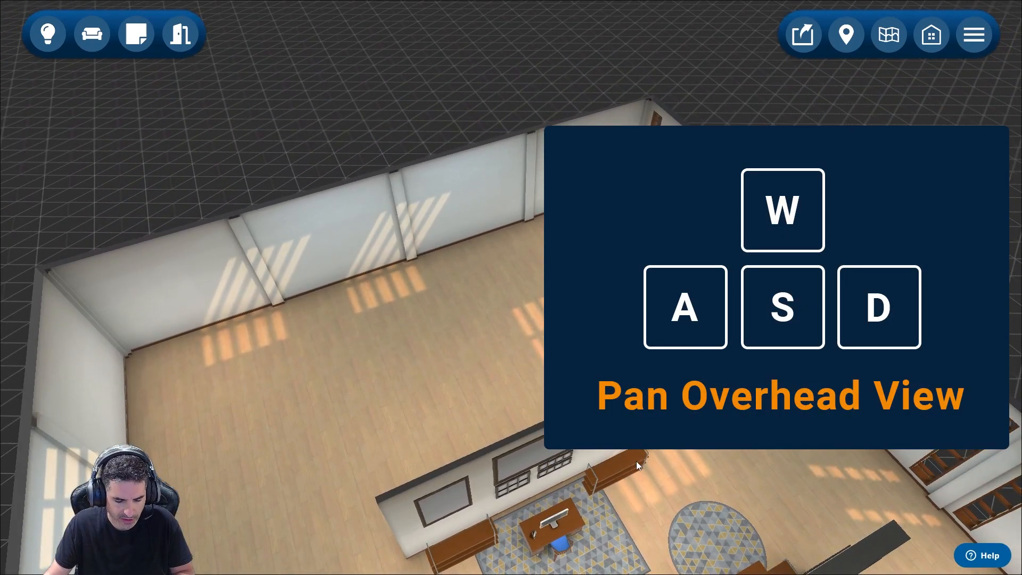
{"action": "key", "text": "s"}
{"action": "key", "text": "a"}
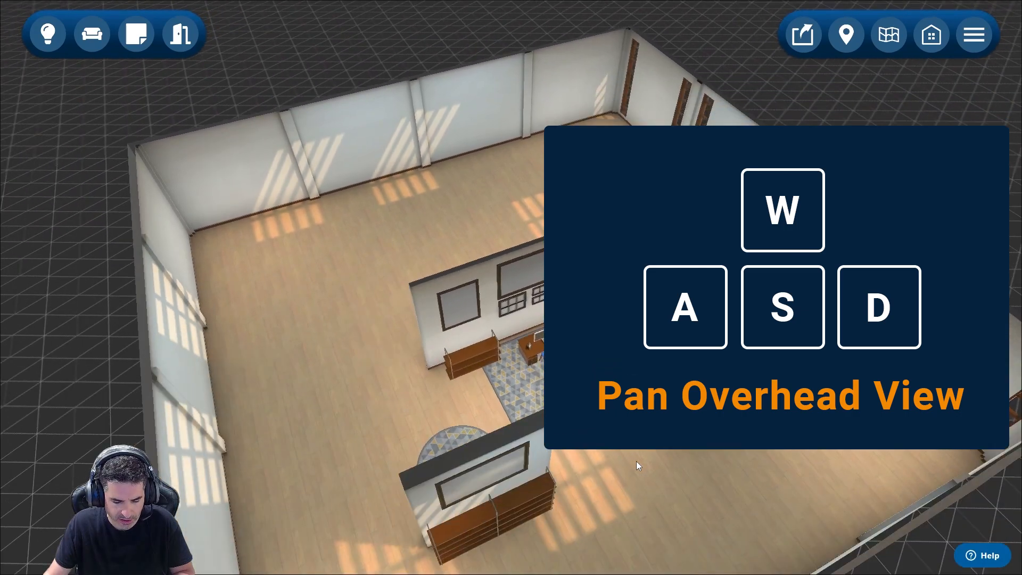
{"action": "key", "text": "d"}
{"action": "key", "text": "a"}
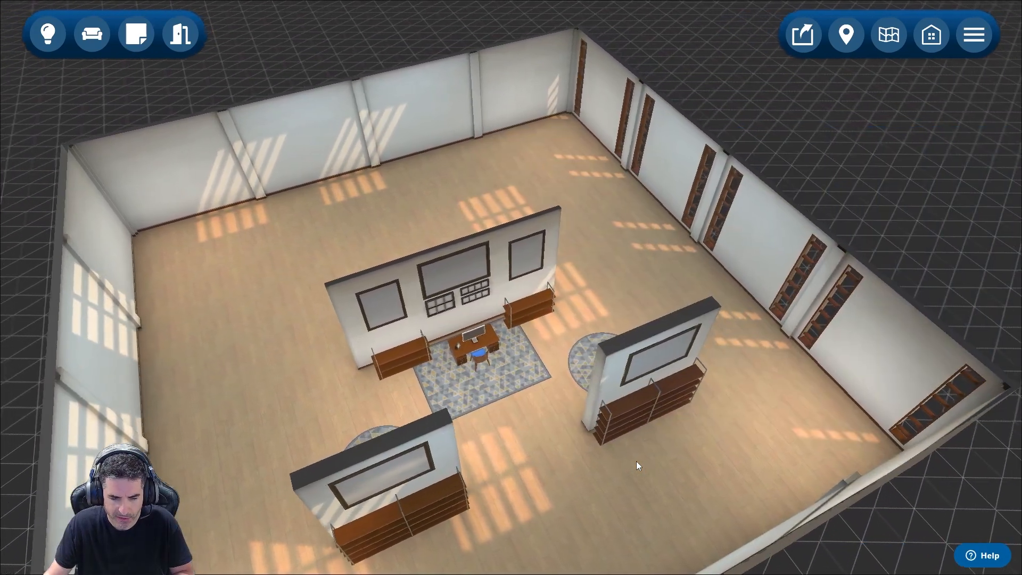
Select the shelf unit at the central wall's left end, focus the overhead view on it and orbit around it.
{"action": "key", "text": "a"}
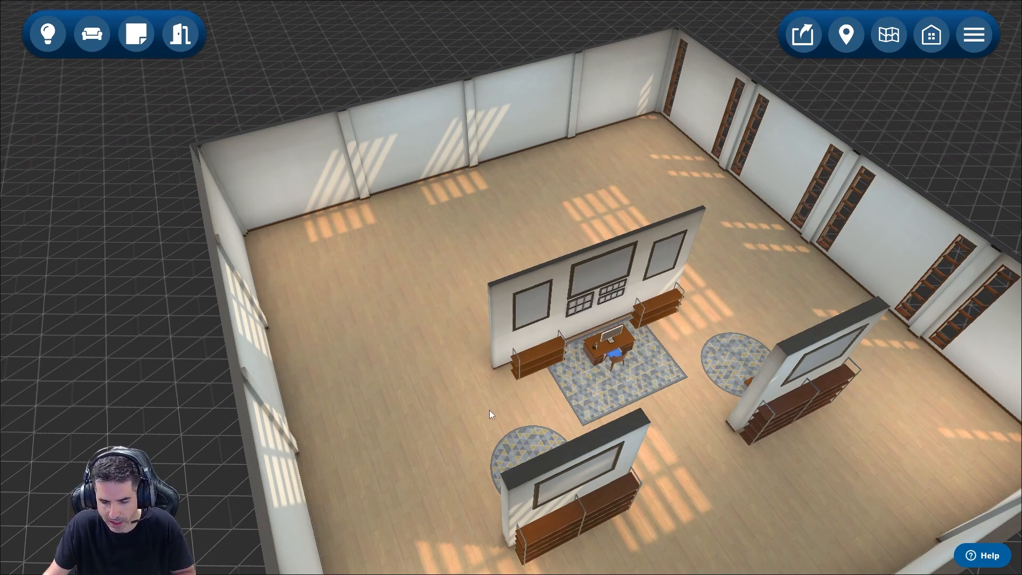
{"action": "left_click", "coordinate": [534, 359]}
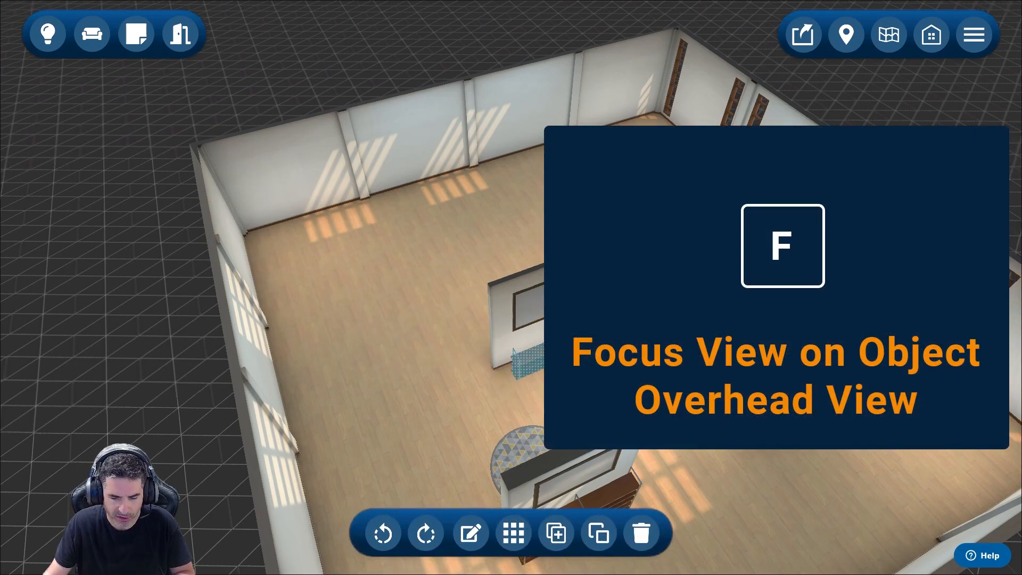
{"action": "key", "text": "f"}
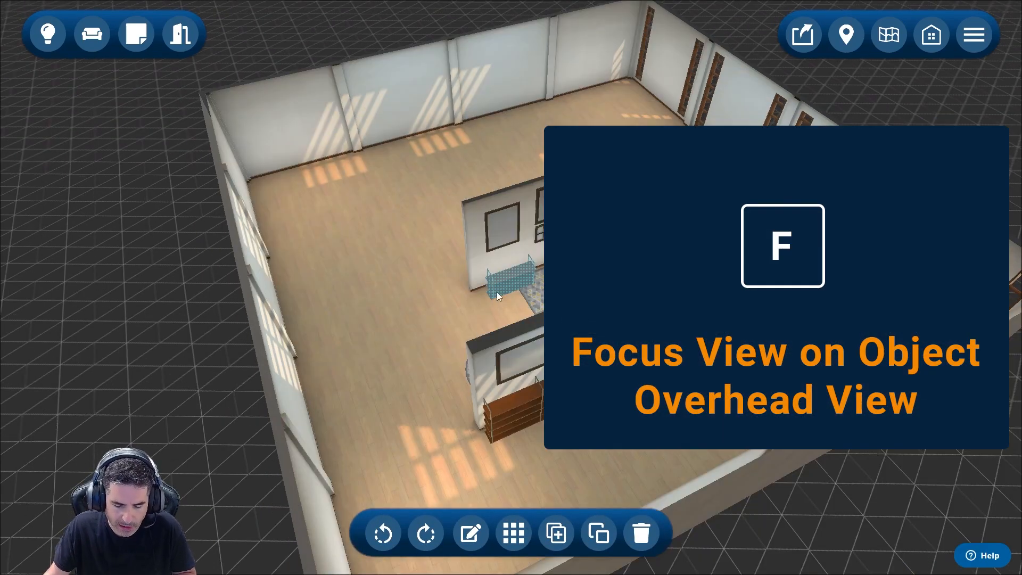
{"action": "key", "text": "f"}
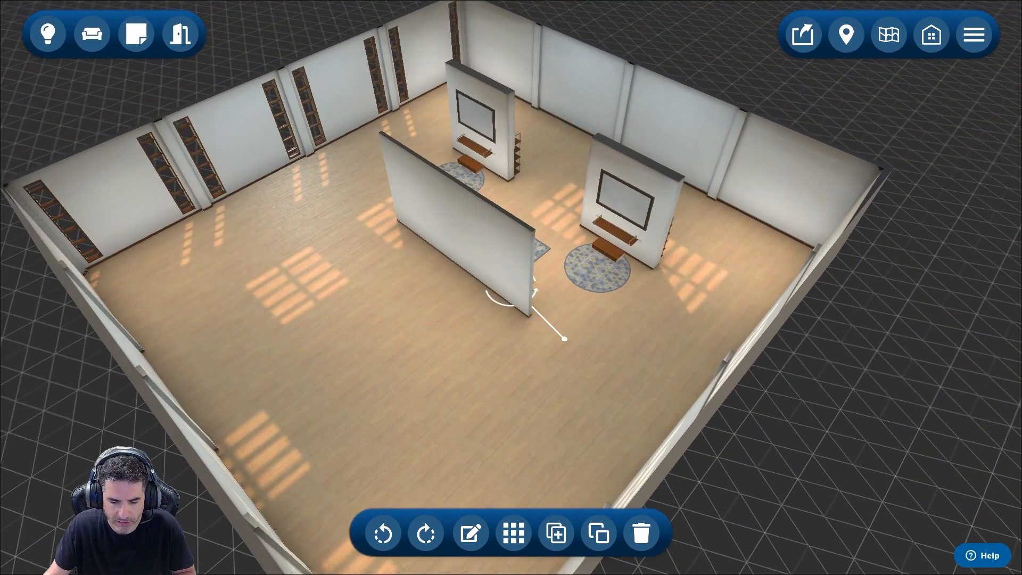
{"action": "right_click_drag", "start_coordinate": [511, 288], "coordinate": [296, 300]}
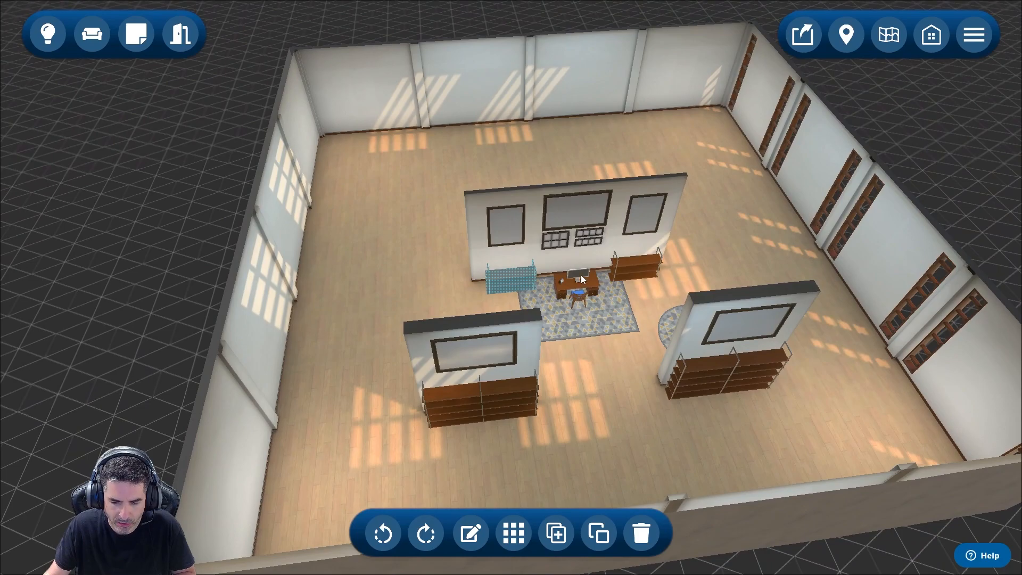
Select the computer monitor on the desk, focus the overhead view on it and zoom in close.
{"action": "left_click", "coordinate": [580, 277]}
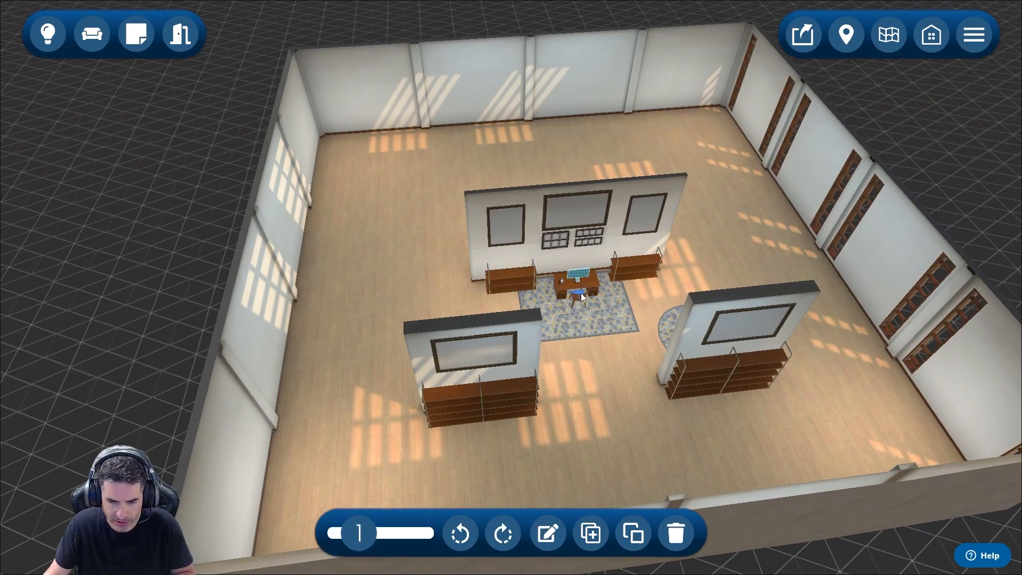
{"action": "left_click", "coordinate": [581, 293]}
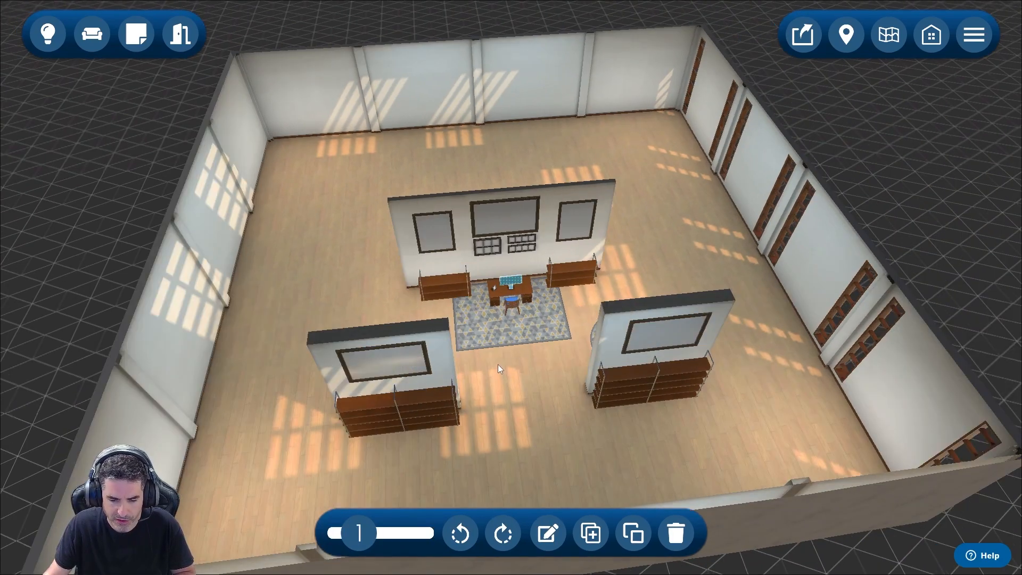
{"action": "scroll", "coordinate": [498, 367], "scroll_direction": "up", "scroll_amount": 5}
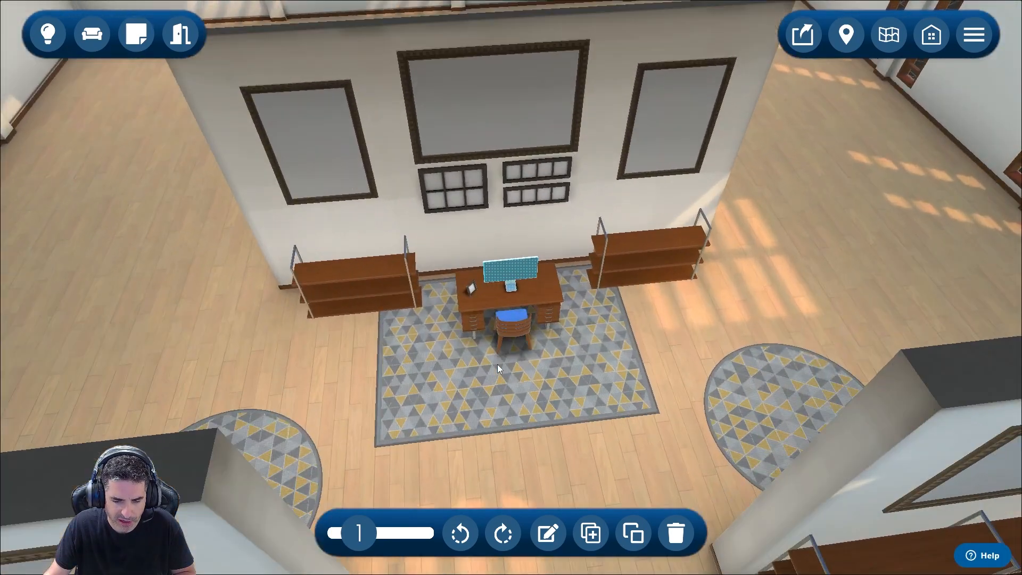
{"action": "left_click_drag", "start_coordinate": [497, 364], "coordinate": [668, 327]}
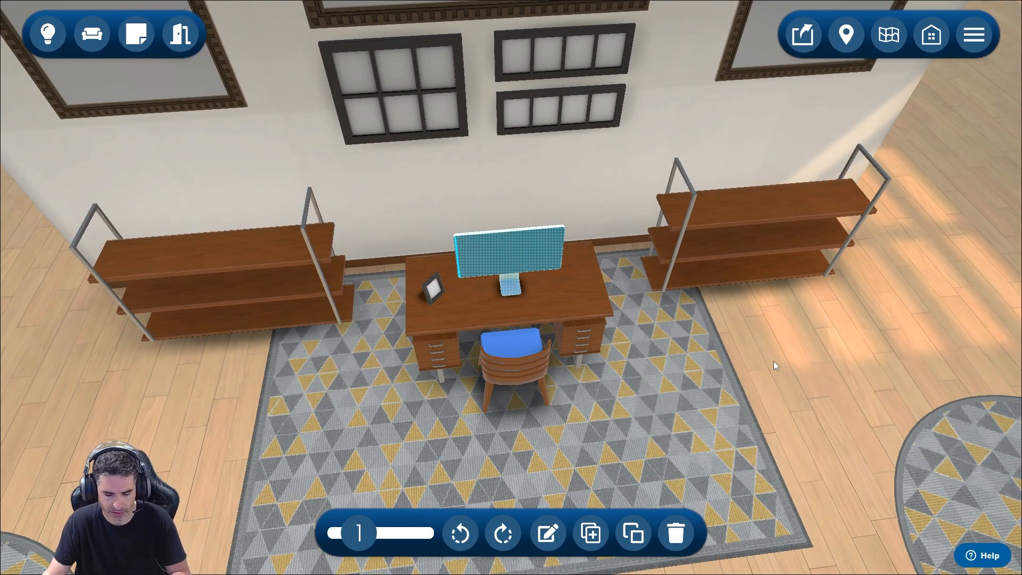
{"action": "right_click_drag", "start_coordinate": [774, 361], "coordinate": [762, 362]}
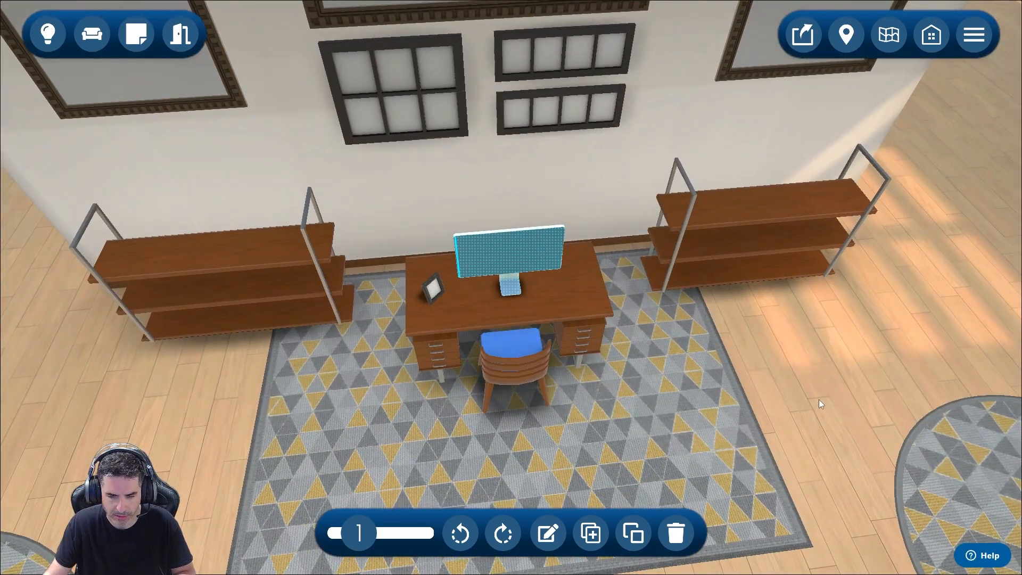
Enter the room at a floor spot beside the large rug and move around in front of the desk wall.
{"action": "left_click", "coordinate": [819, 400]}
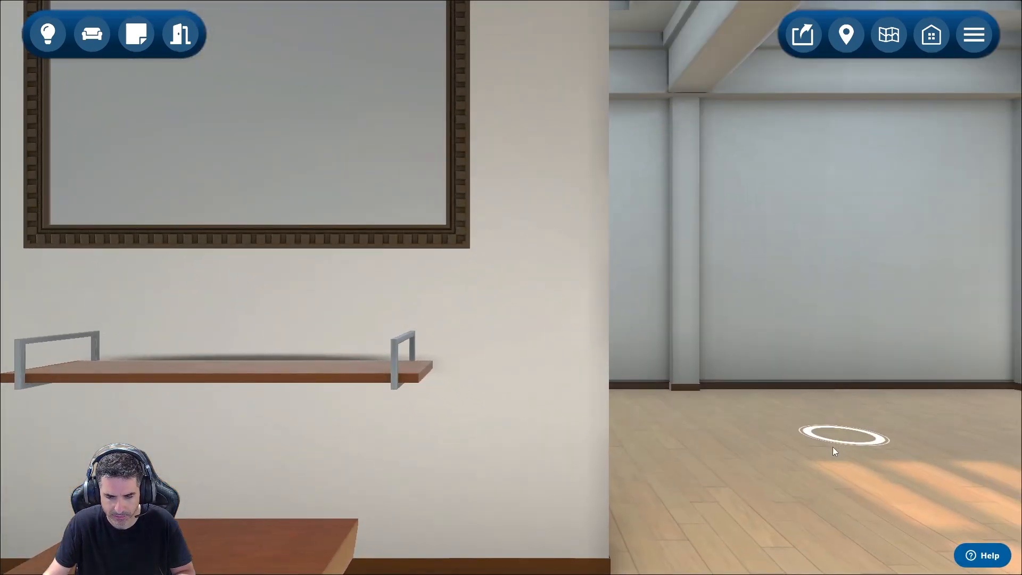
{"action": "left_click_drag", "start_coordinate": [832, 446], "coordinate": [276, 489]}
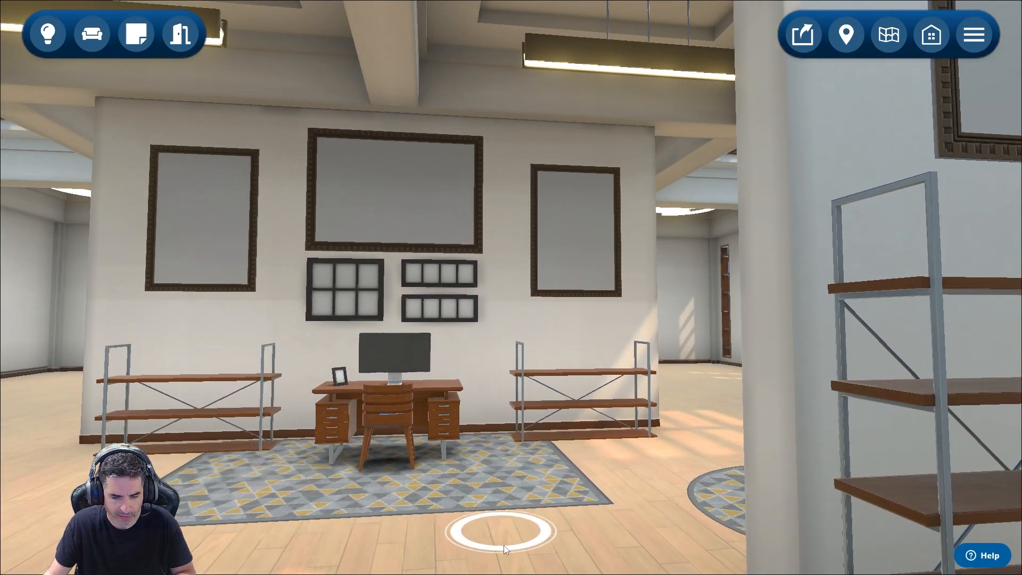
{"action": "left_click", "coordinate": [500, 545]}
{"action": "left_click", "coordinate": [478, 546]}
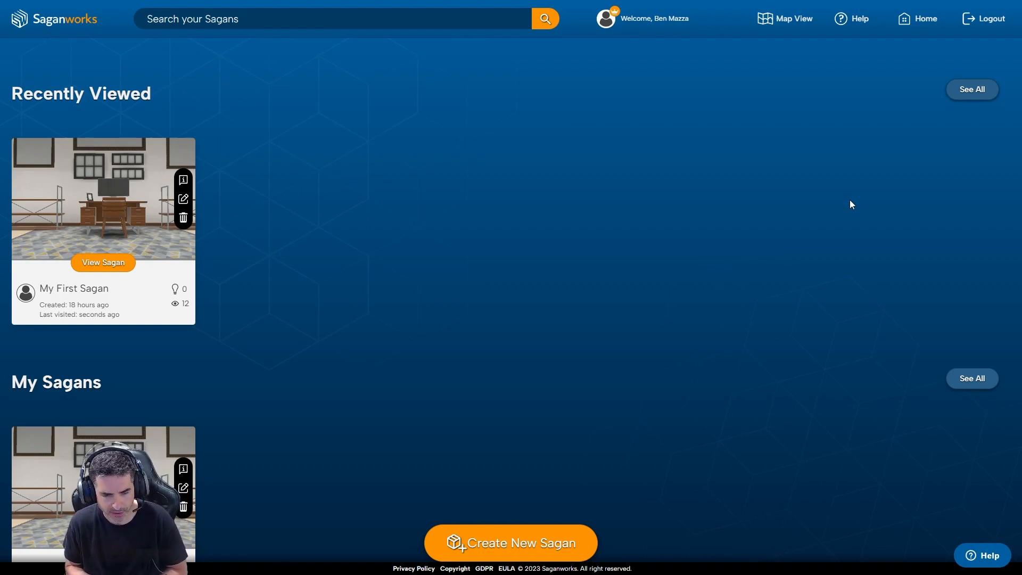
Start creating a new Sagan from the Office Space- Small template.
{"action": "left_click", "coordinate": [506, 548]}
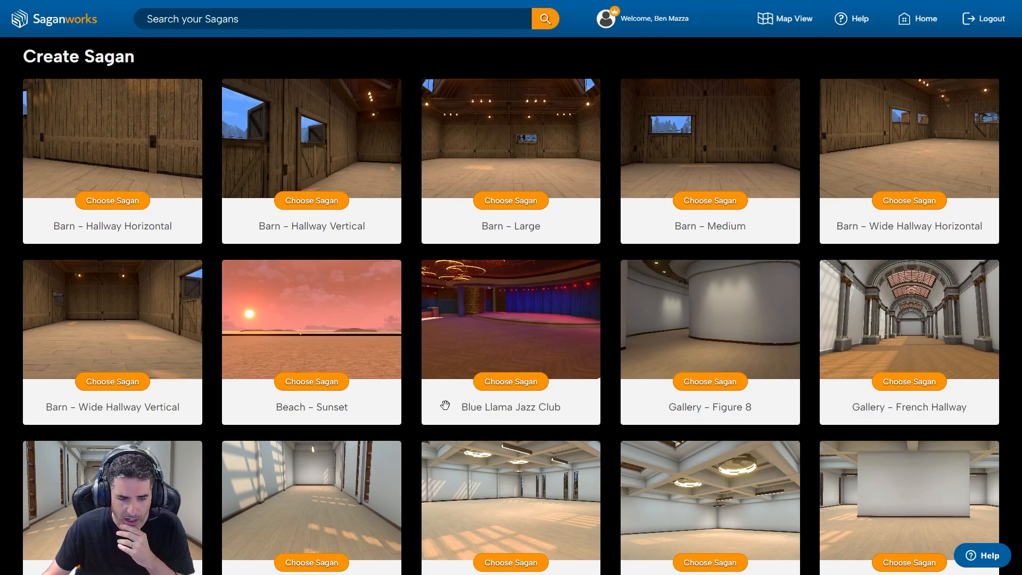
{"action": "scroll", "coordinate": [444, 408], "scroll_direction": "down", "scroll_amount": 3}
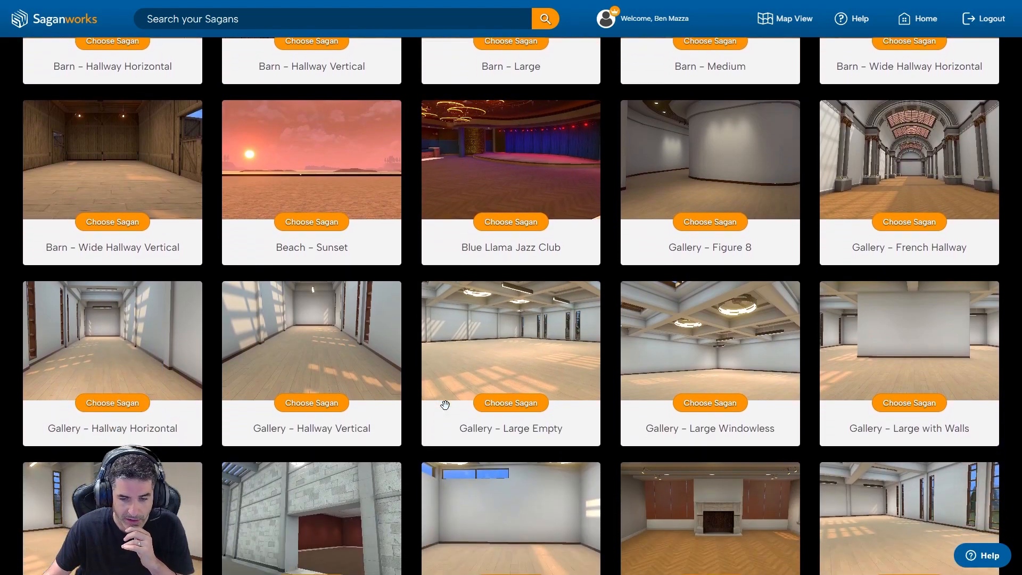
{"action": "scroll", "coordinate": [445, 405], "scroll_direction": "down", "scroll_amount": 3}
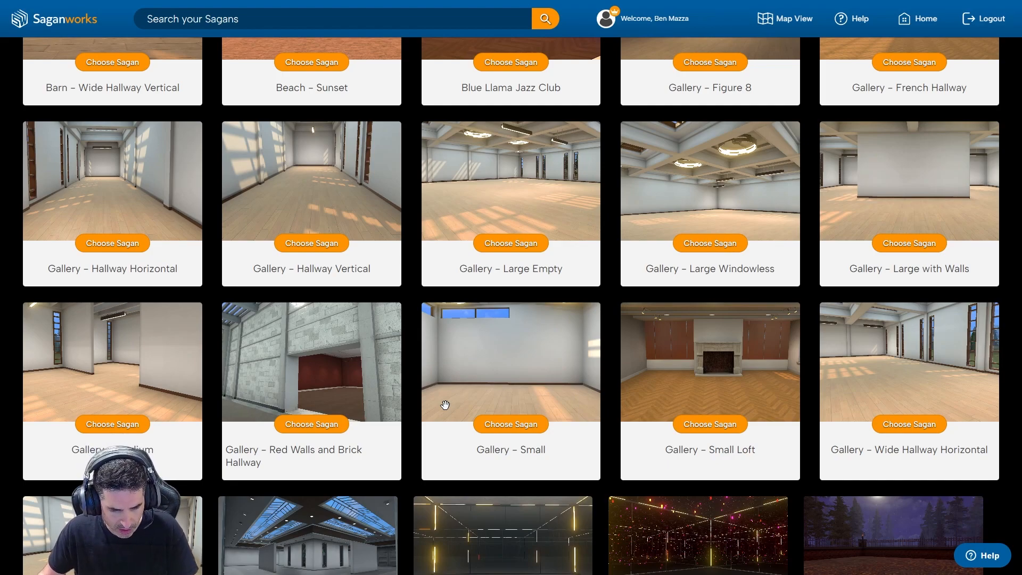
{"action": "scroll", "coordinate": [445, 405], "scroll_direction": "down", "scroll_amount": 2}
{"action": "scroll", "coordinate": [457, 413], "scroll_direction": "up", "scroll_amount": 1}
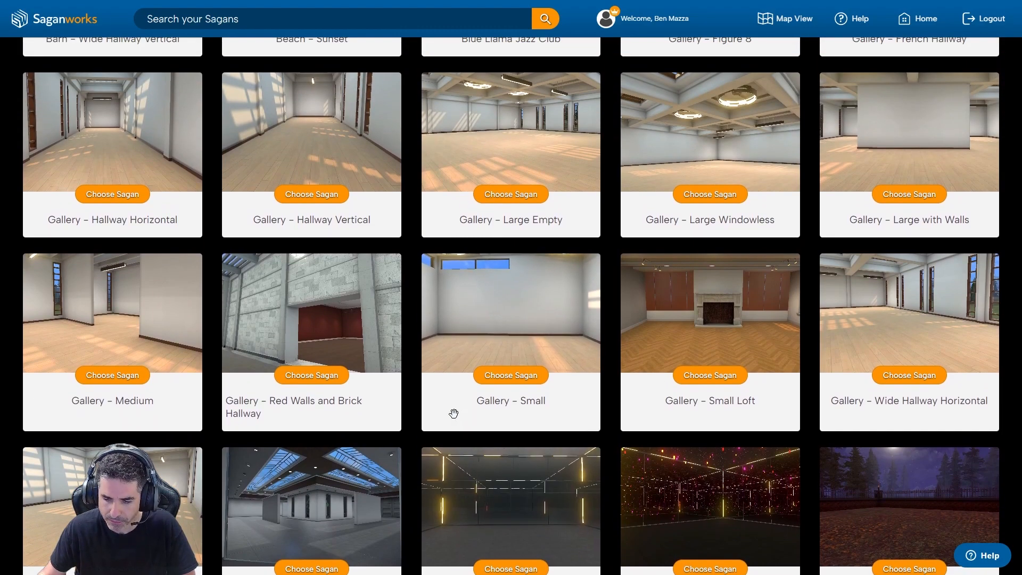
{"action": "scroll", "coordinate": [458, 413], "scroll_direction": "down", "scroll_amount": 1}
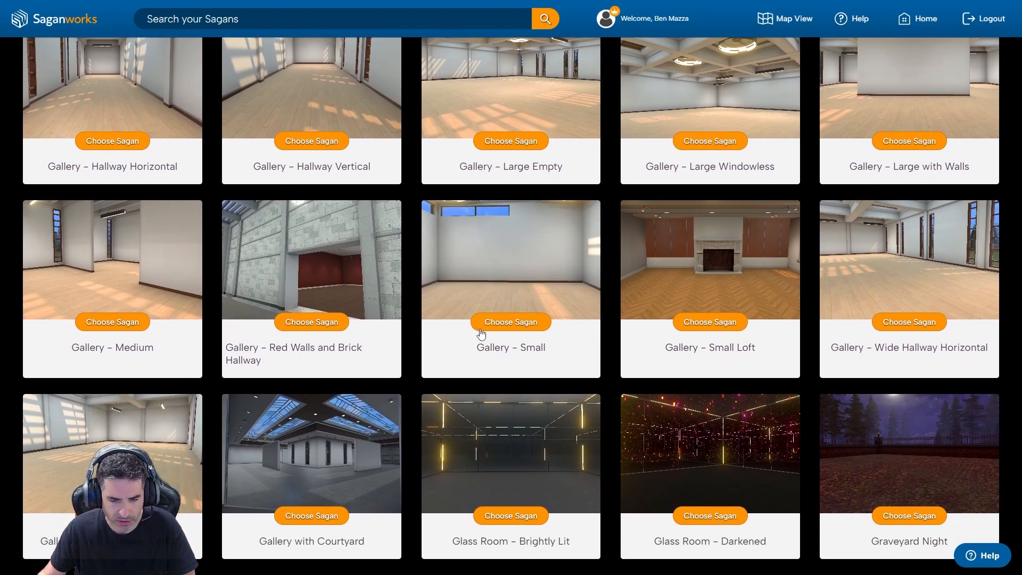
{"action": "scroll", "coordinate": [258, 435], "scroll_direction": "down", "scroll_amount": 1}
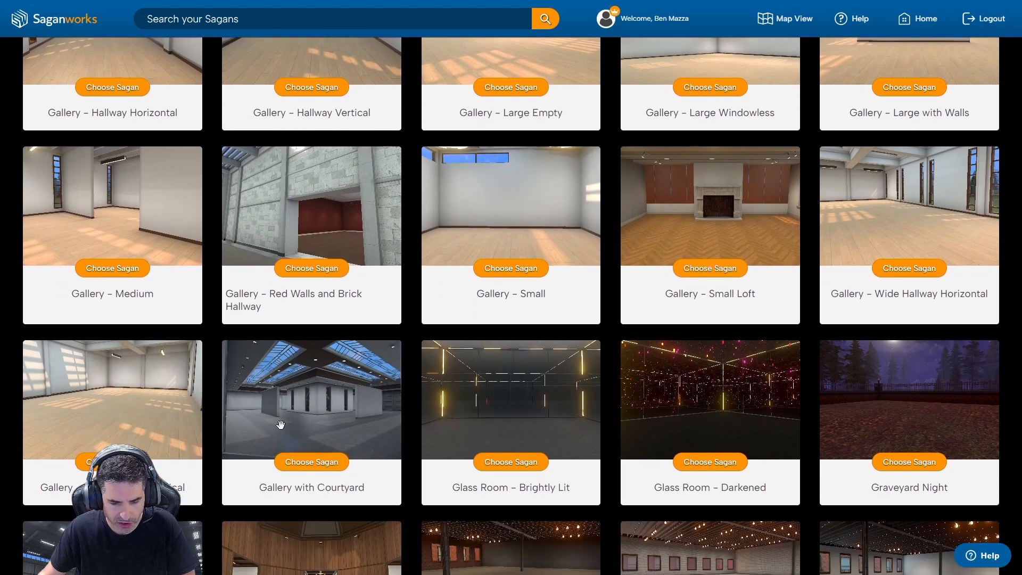
{"action": "scroll", "coordinate": [268, 428], "scroll_direction": "down", "scroll_amount": 4}
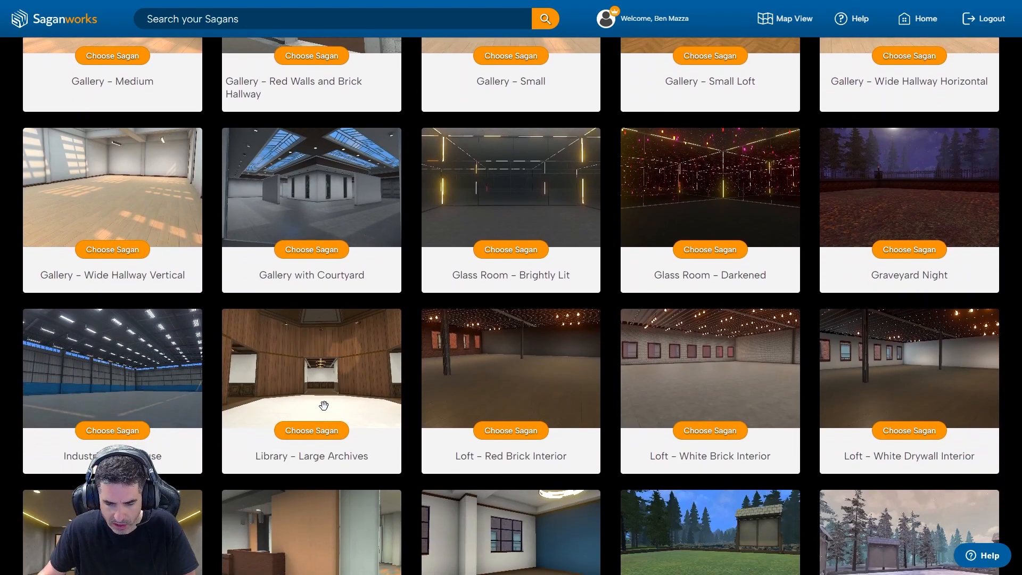
{"action": "scroll", "coordinate": [542, 440], "scroll_direction": "down", "scroll_amount": 3}
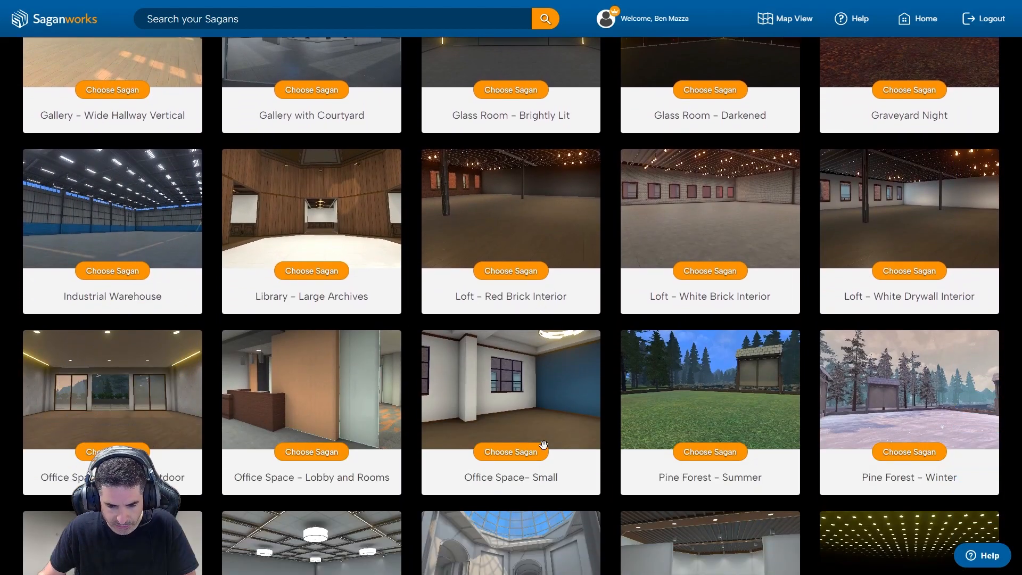
{"action": "left_click", "coordinate": [510, 452]}
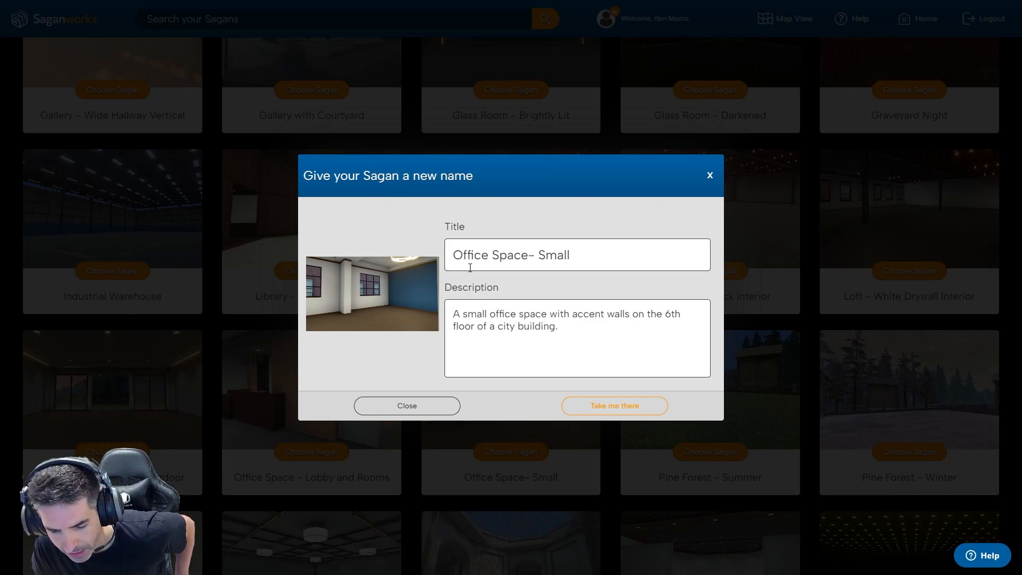
Title the Sagan with the owner's first name followed by "Office", describe it as "A great place to work", and enter it.
{"action": "triple_click", "coordinate": [525, 256]}
{"action": "type", "text": "Ben's Office"}
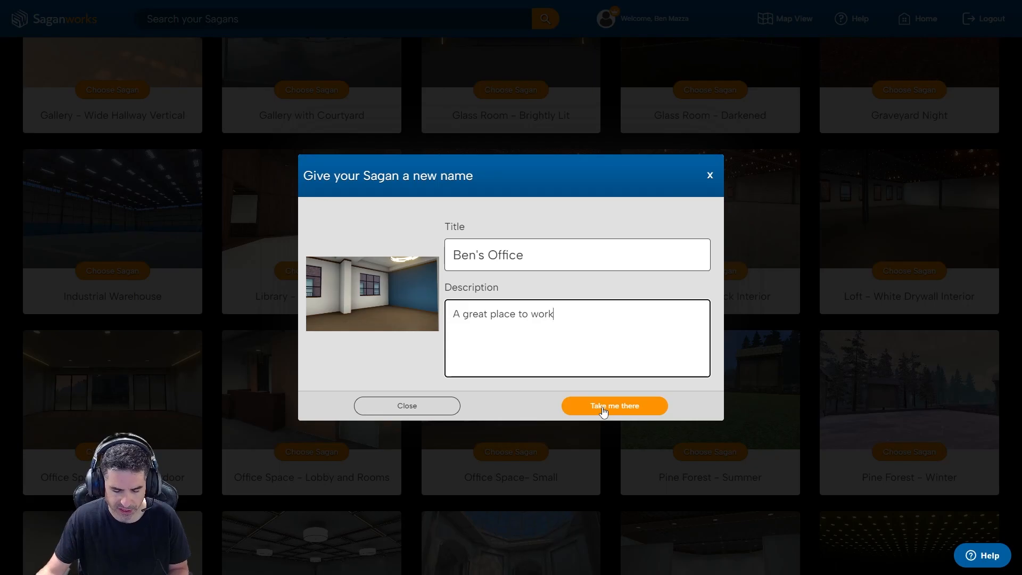
{"action": "left_click", "coordinate": [603, 407]}
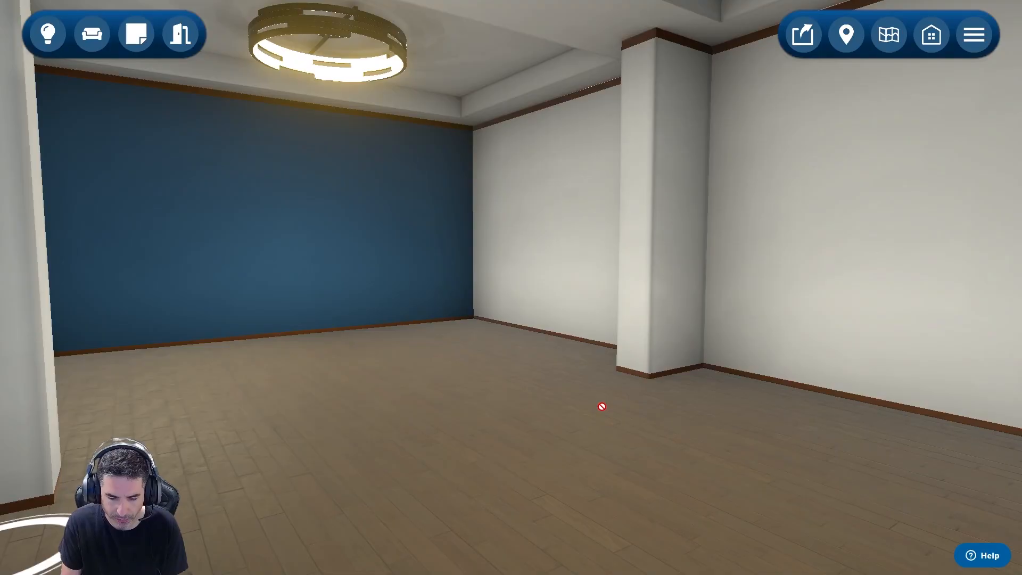
Look around the new office and move until the blue accent wall is straight ahead.
{"action": "mouse_move", "coordinate": [405, 449]}
{"action": "left_mouse_down"}
{"action": "mouse_move", "coordinate": [586, 448]}
{"action": "mouse_move", "coordinate": [362, 450]}
{"action": "left_mouse_up"}
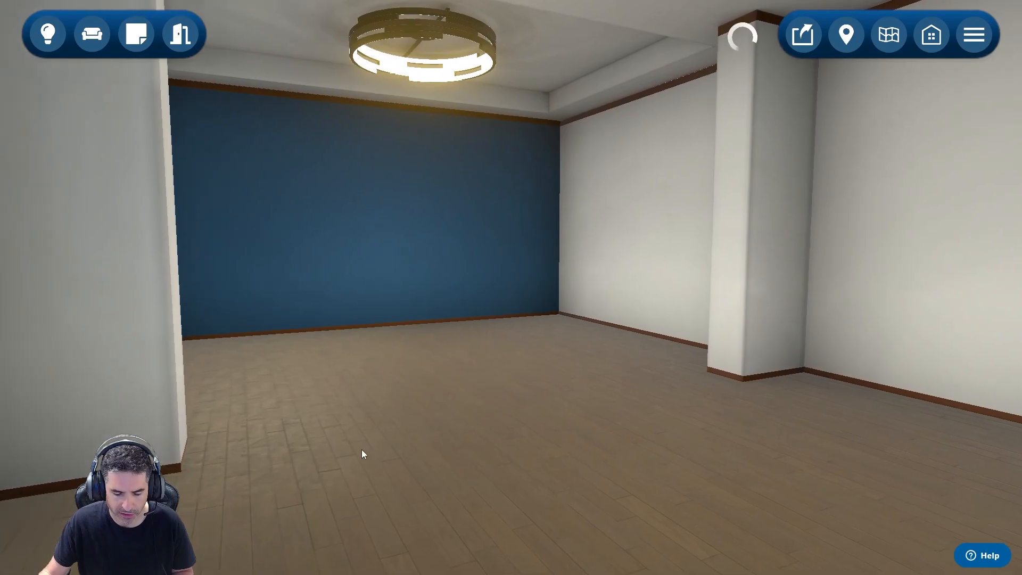
{"action": "left_click_drag", "start_coordinate": [610, 468], "coordinate": [484, 492]}
{"action": "left_click", "coordinate": [589, 454]}
{"action": "mouse_move", "coordinate": [637, 506]}
{"action": "left_mouse_down"}
{"action": "mouse_move", "coordinate": [560, 510]}
{"action": "mouse_move", "coordinate": [676, 512]}
{"action": "mouse_move", "coordinate": [643, 494]}
{"action": "left_mouse_up"}
{"action": "key", "text": "d"}
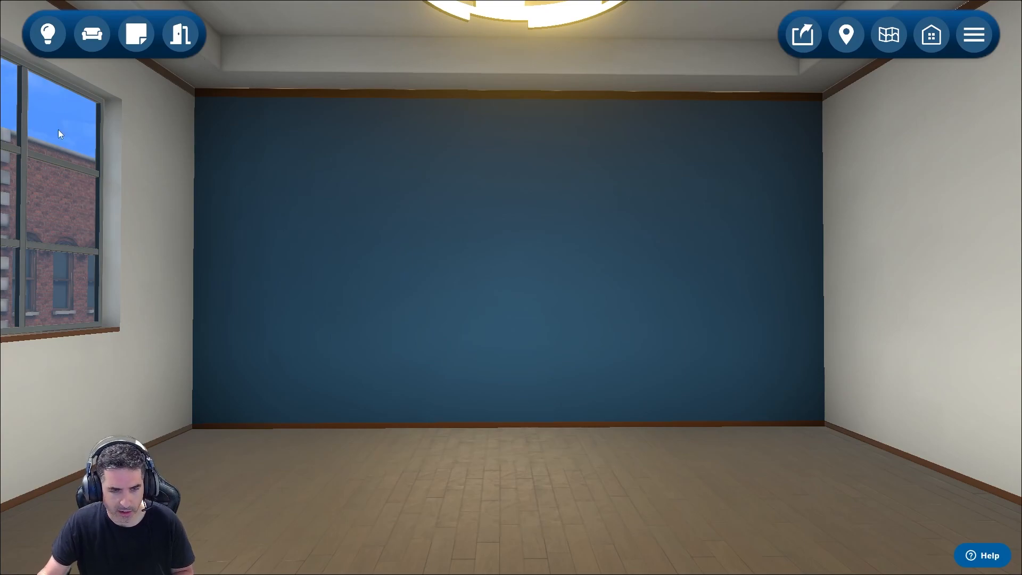
Open the Knowledge Items cloud storage and start selecting files from the computer to upload.
{"action": "left_click", "coordinate": [49, 44]}
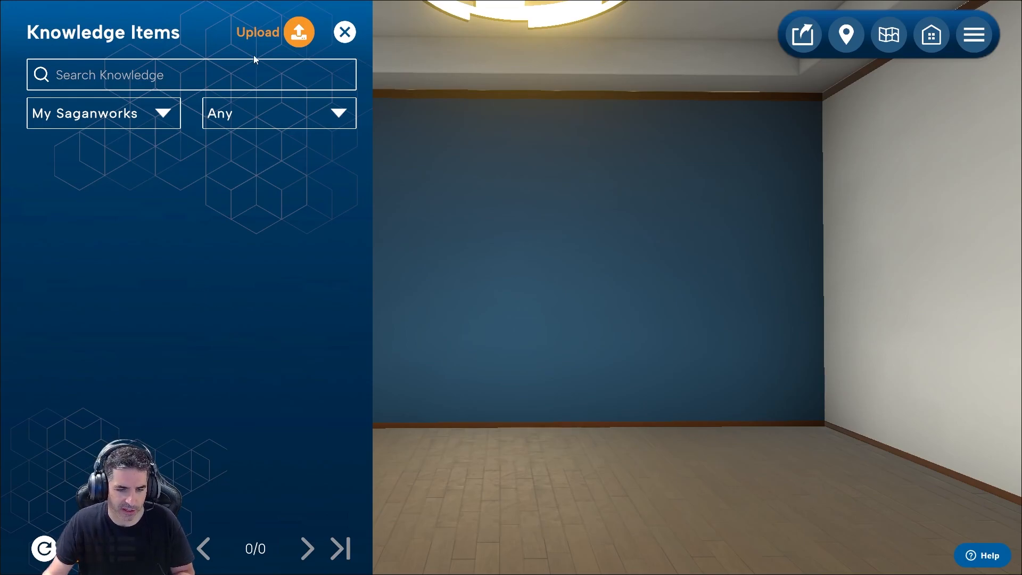
{"action": "left_click", "coordinate": [291, 33]}
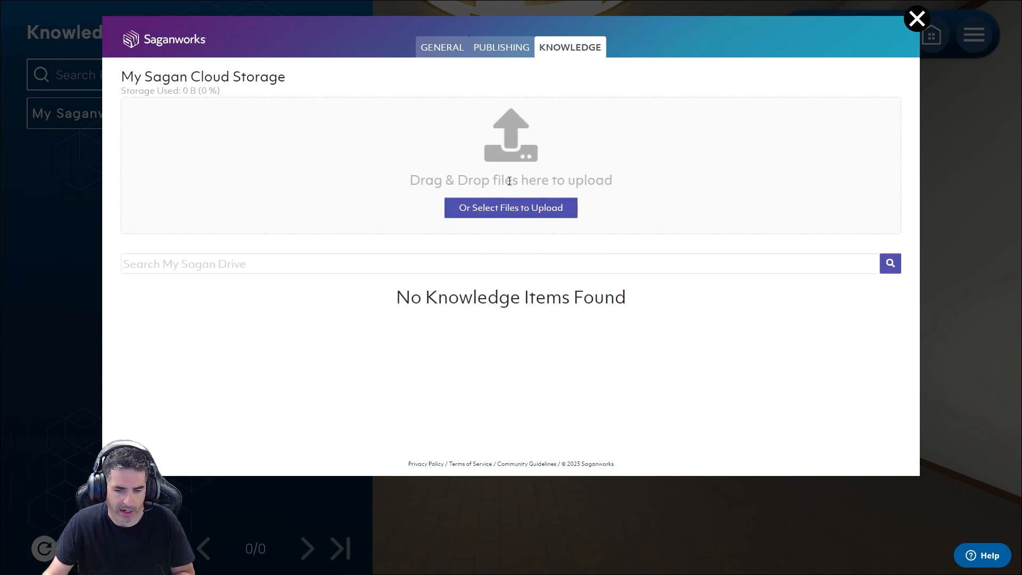
{"action": "left_click", "coordinate": [503, 213]}
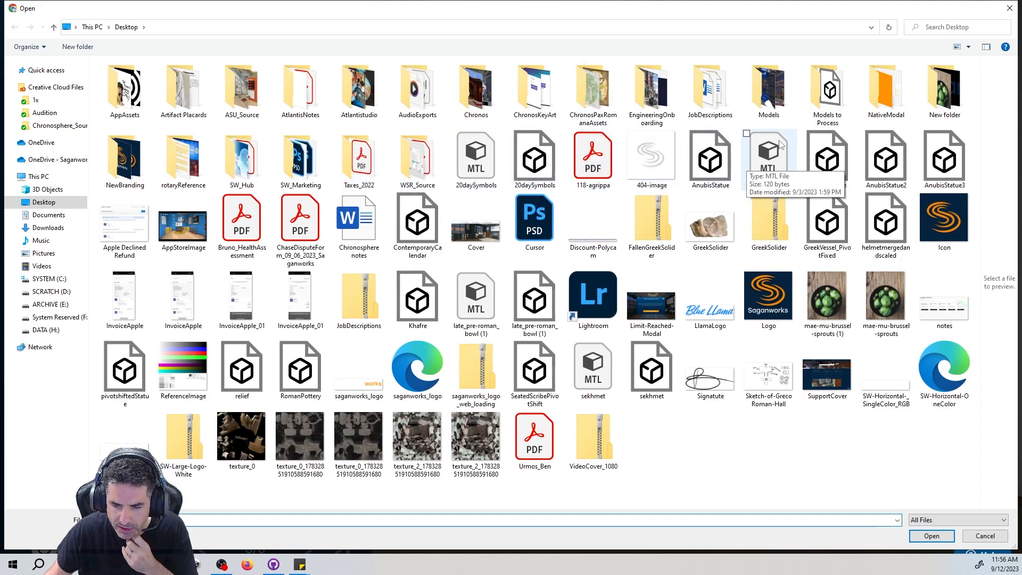
Upload PaxRomanaCollectionCover, SandsOfTimeCollectionCover, Sprouts and SW-Horizontal-RGB from the desktop's New folder.
{"action": "double_click", "coordinate": [949, 100]}
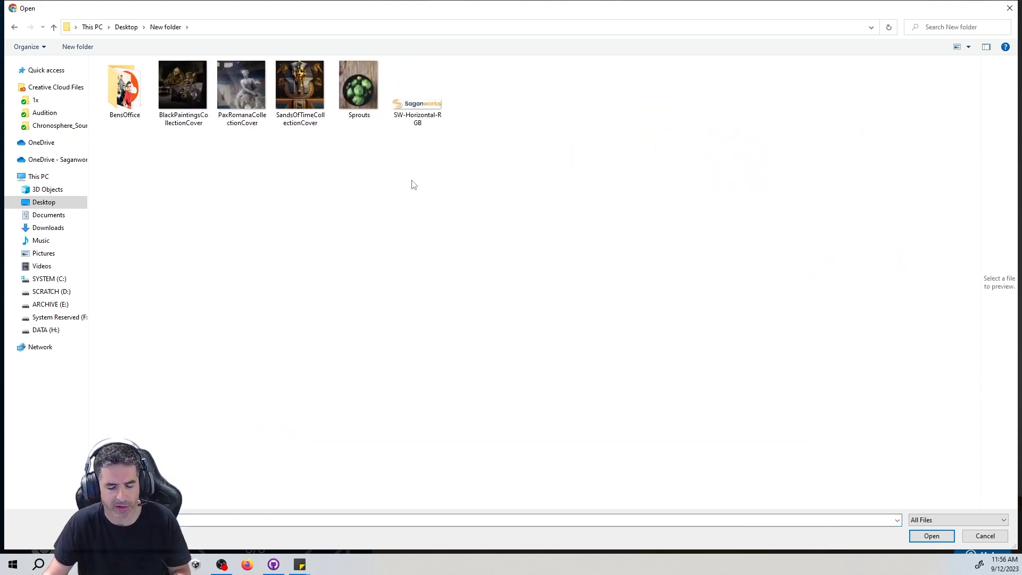
{"action": "left_click", "coordinate": [194, 113]}
{"action": "left_click", "coordinate": [242, 103]}
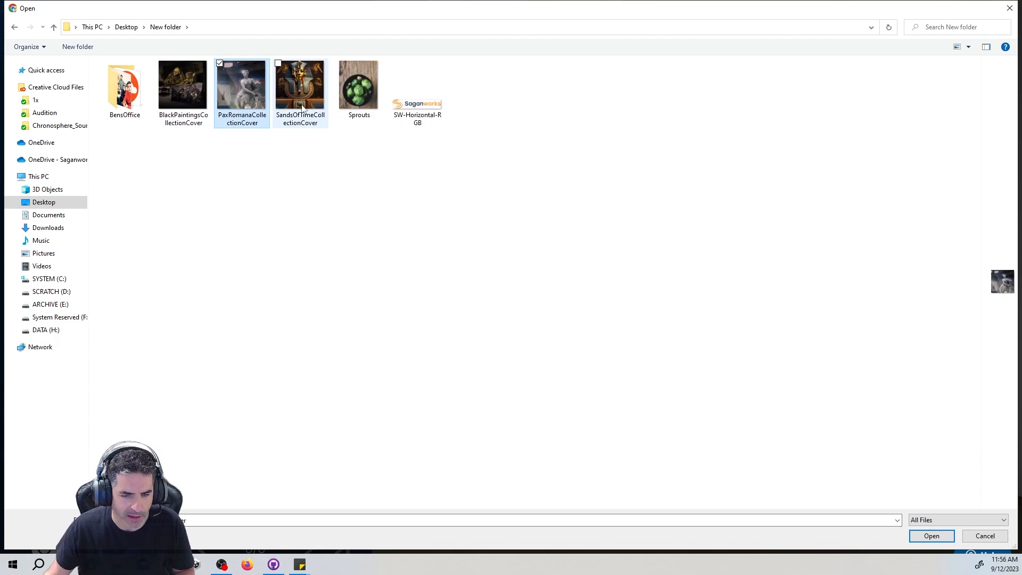
{"action": "left_click", "coordinate": [302, 106], "text": "ctrl"}
{"action": "left_click", "coordinate": [359, 105], "text": "ctrl"}
{"action": "left_click", "coordinate": [418, 109], "text": "ctrl"}
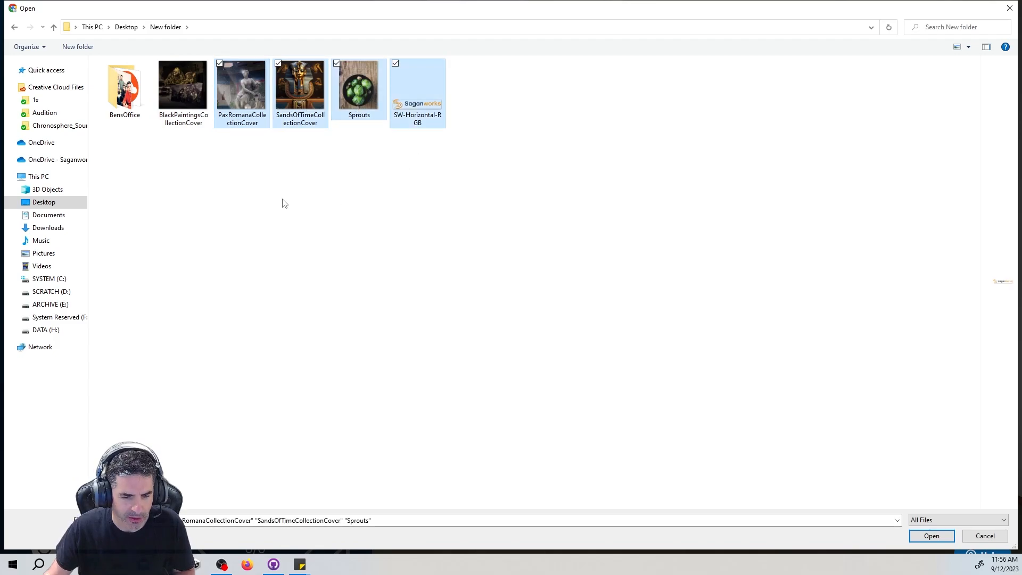
{"action": "left_click", "coordinate": [932, 535]}
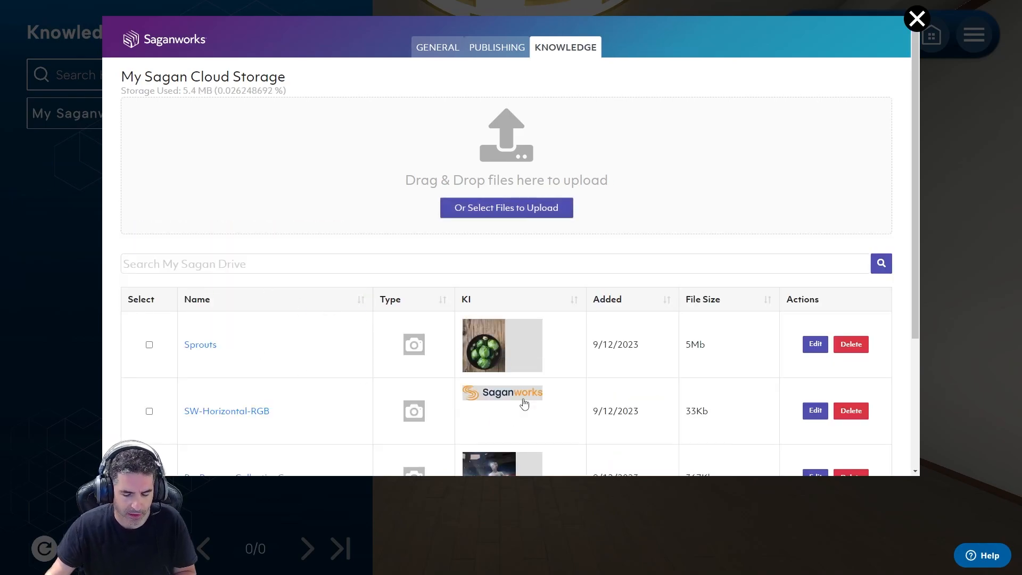
Review the uploaded files in the cloud storage list and return to the Knowledge Items in the office.
{"action": "scroll", "coordinate": [522, 408], "scroll_direction": "down", "scroll_amount": 3}
{"action": "scroll", "coordinate": [430, 352], "scroll_direction": "up", "scroll_amount": 3}
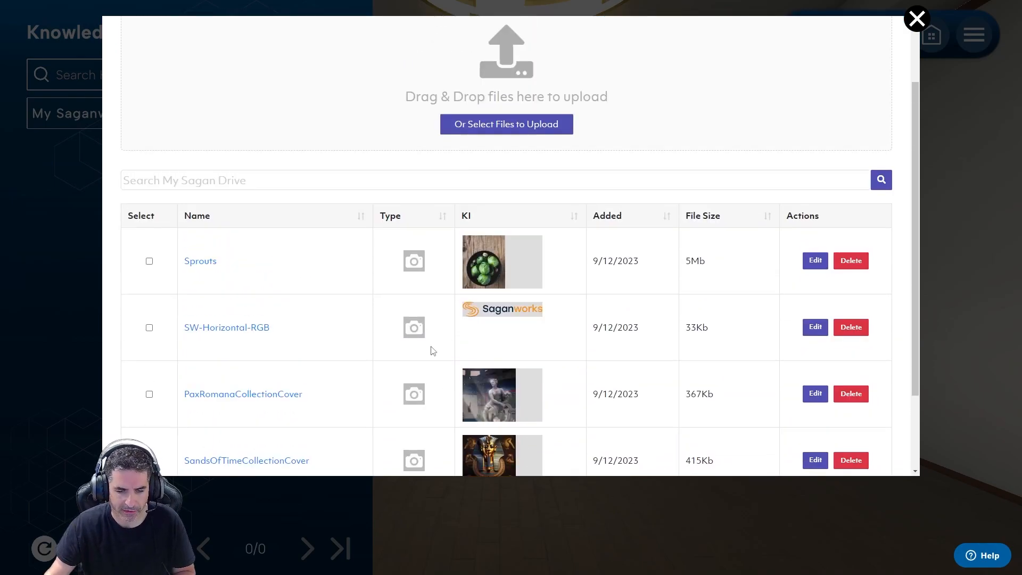
{"action": "left_click", "coordinate": [915, 20]}
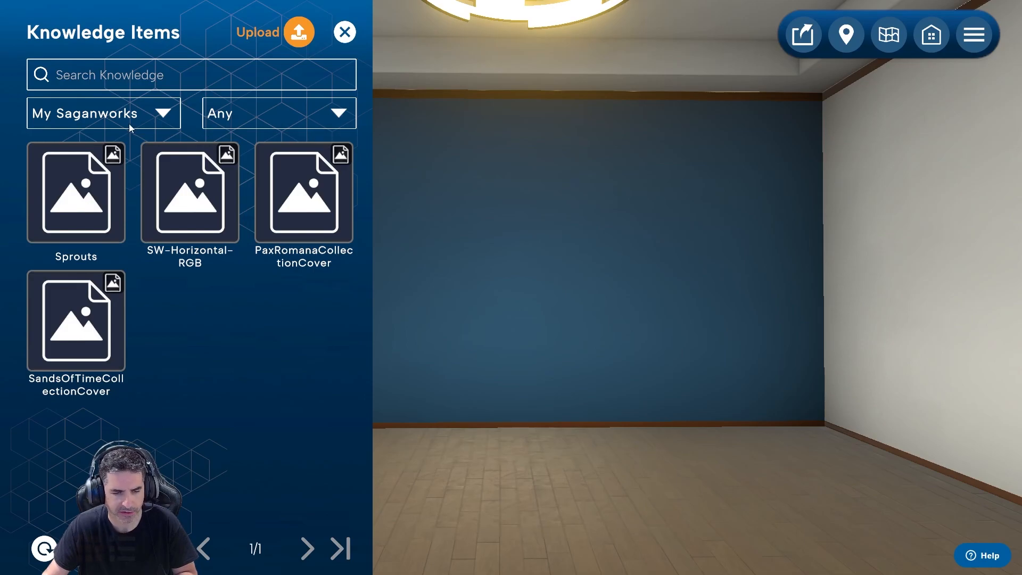
Check which file types the knowledge items can be filtered by, and close the Knowledge Items list.
{"action": "left_click", "coordinate": [296, 117]}
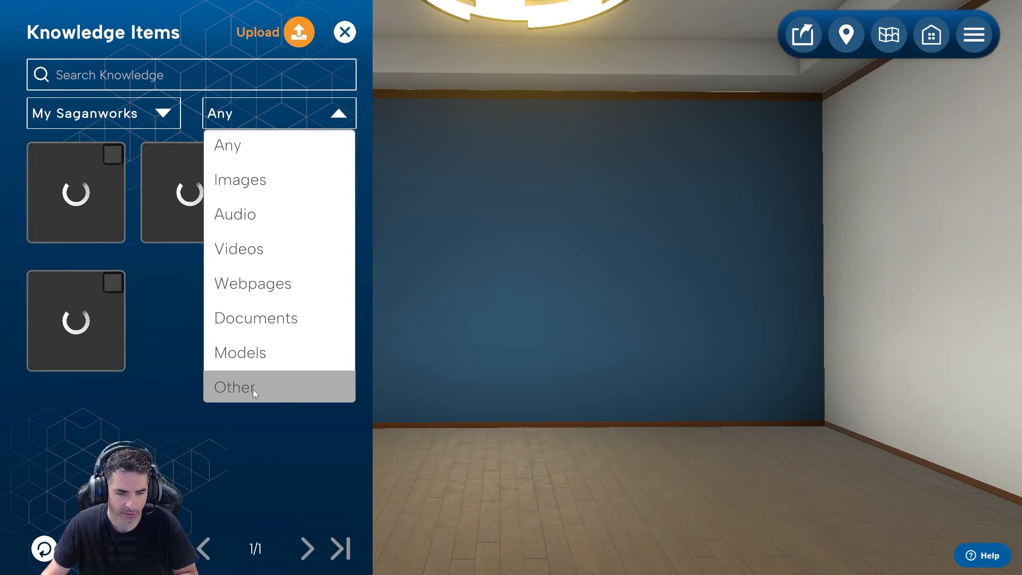
{"action": "left_click", "coordinate": [250, 425]}
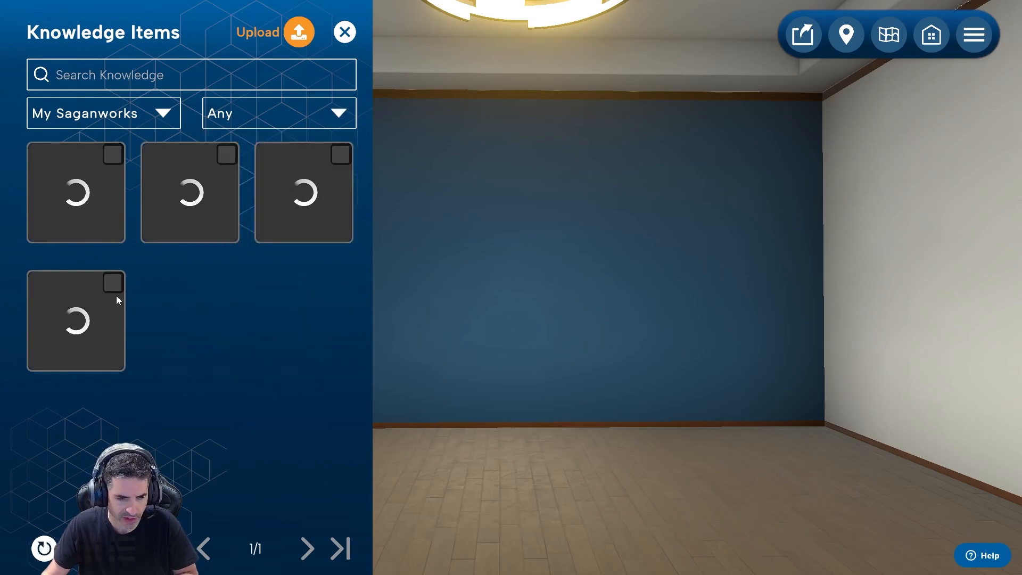
{"action": "left_click", "coordinate": [344, 33]}
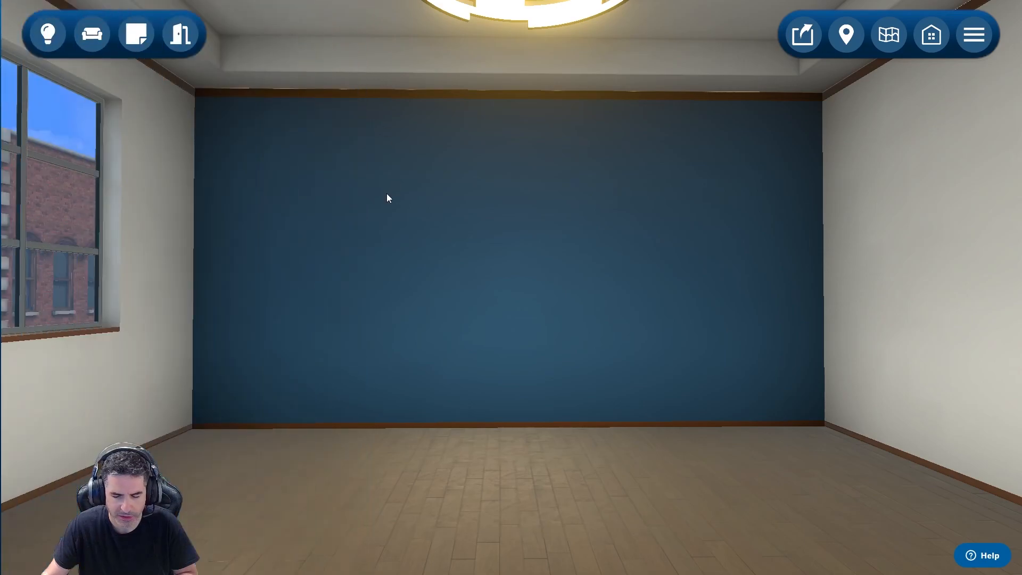
Browse the furniture catalogue and look over its category filters.
{"action": "left_click", "coordinate": [92, 37]}
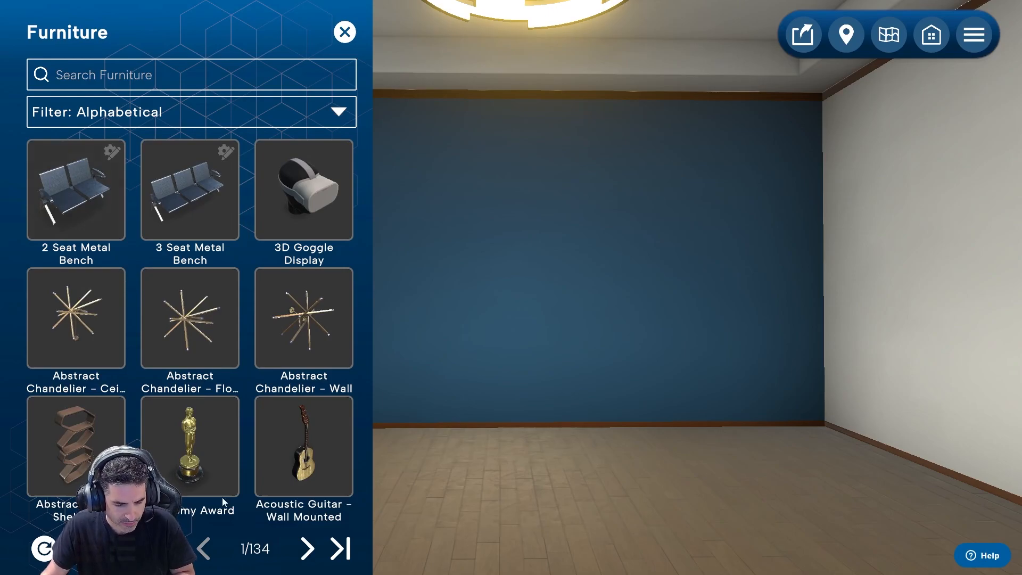
{"action": "scroll", "coordinate": [229, 232], "scroll_direction": "down", "scroll_amount": 4}
{"action": "left_click", "coordinate": [296, 121]}
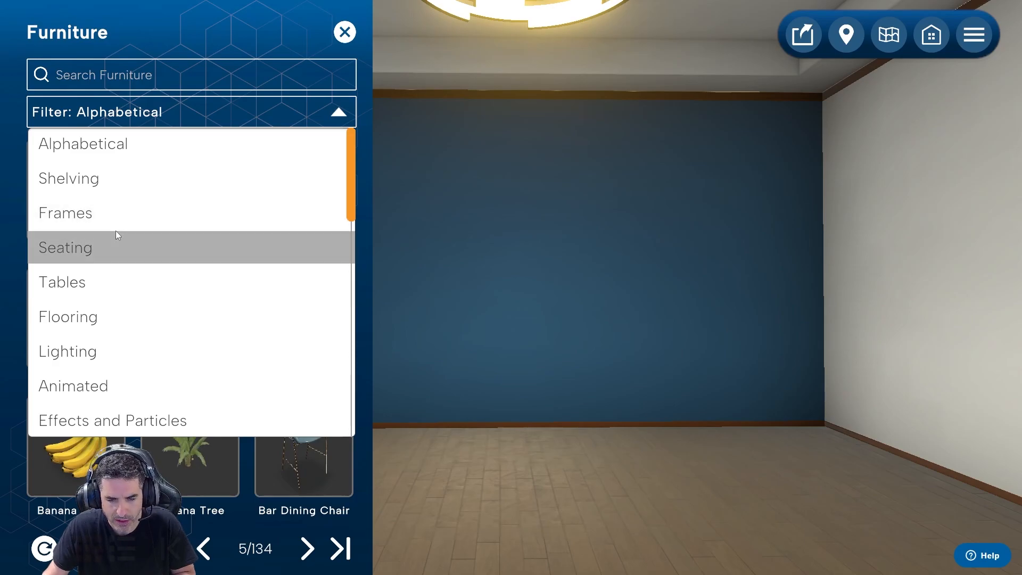
Search the furniture for "office desk" and place the Classic Office Desk on the floor in front of the blue wall.
{"action": "left_click", "coordinate": [120, 75]}
{"action": "type", "text": "of"}
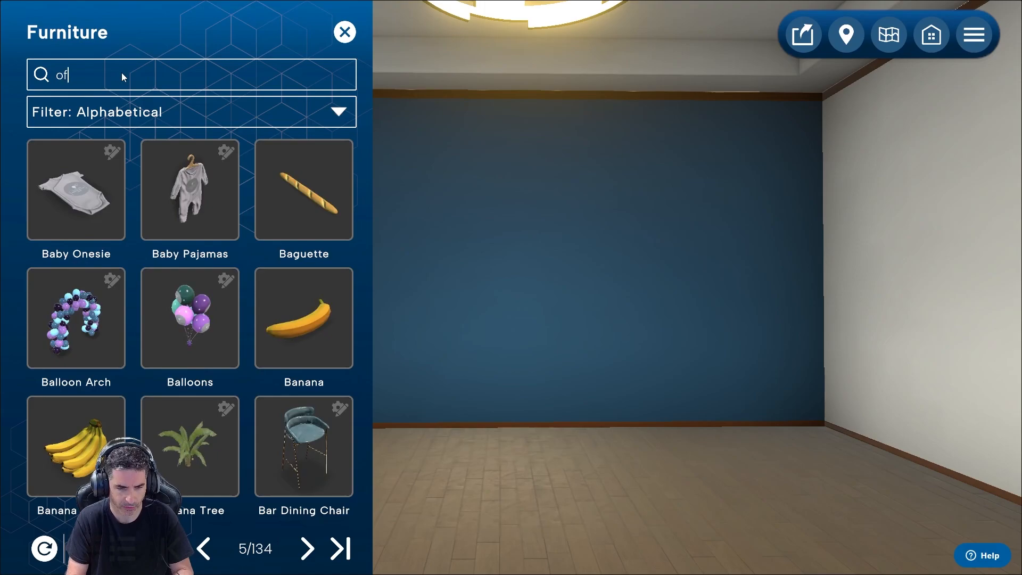
{"action": "type", "text": "fice"}
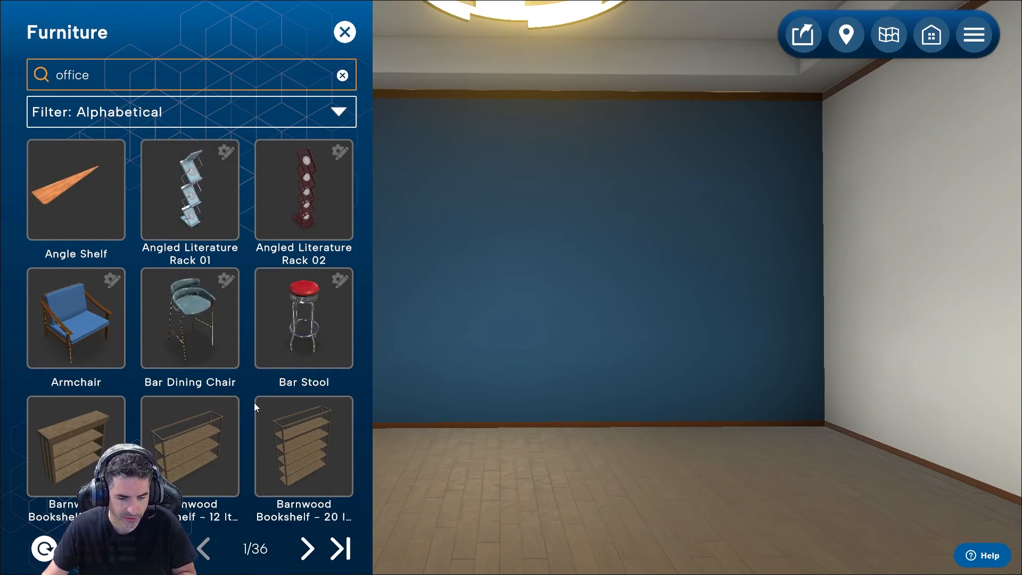
{"action": "type", "text": "desk"}
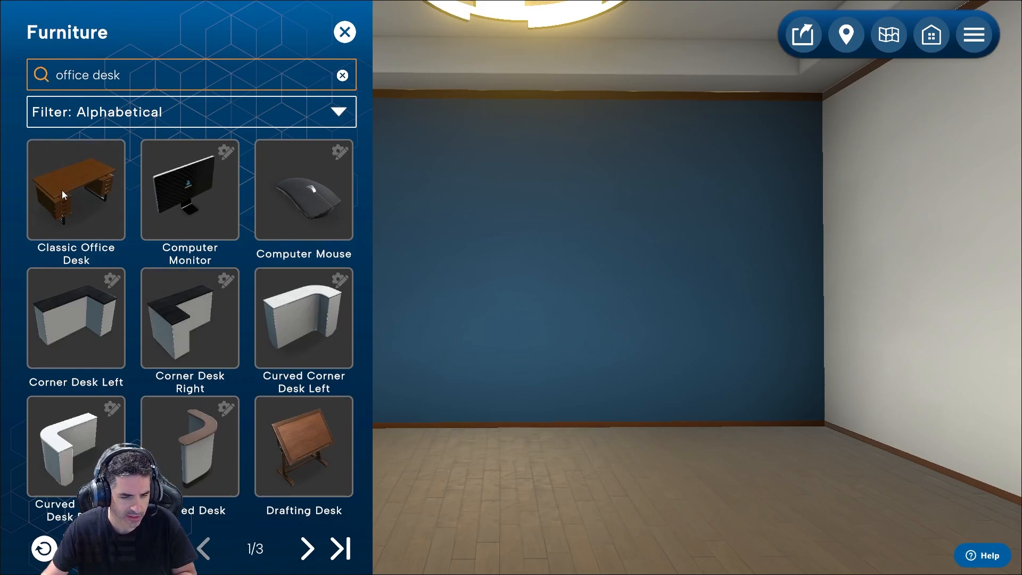
{"action": "mouse_move", "coordinate": [60, 184]}
{"action": "left_mouse_down"}
{"action": "mouse_move", "coordinate": [187, 267]}
{"action": "mouse_move", "coordinate": [239, 326]}
{"action": "mouse_move", "coordinate": [519, 449]}
{"action": "mouse_move", "coordinate": [755, 471]}
{"action": "mouse_move", "coordinate": [534, 461]}
{"action": "mouse_move", "coordinate": [546, 434]}
{"action": "mouse_move", "coordinate": [521, 430]}
{"action": "left_mouse_up"}
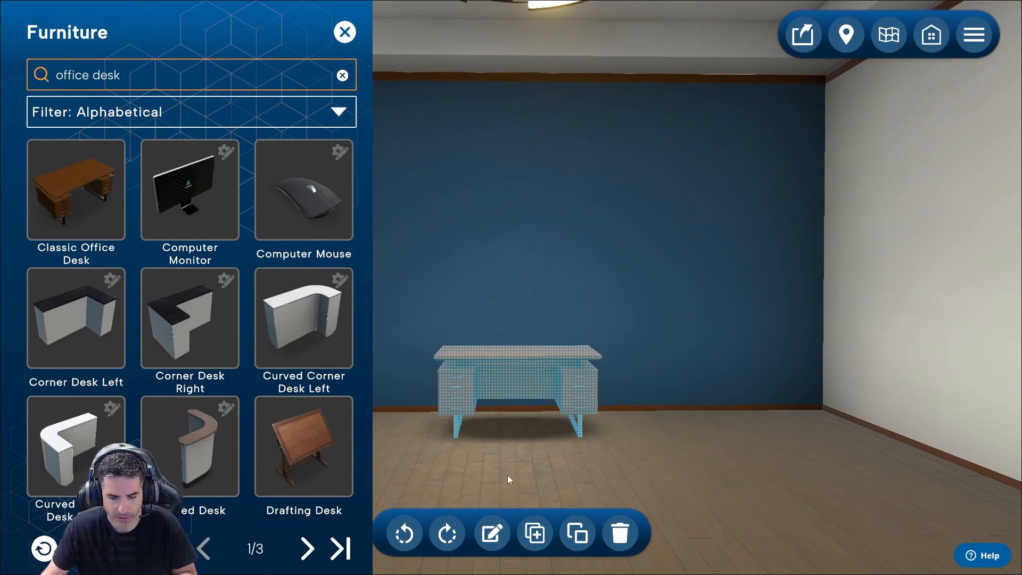
Place a Computer Monitor at the centre of the desk and a Computer Mouse in front of it to the right.
{"action": "left_click", "coordinate": [507, 473]}
{"action": "key", "text": "w"}
{"action": "key", "text": "w"}
{"action": "left_click_drag", "start_coordinate": [505, 484], "coordinate": [504, 504]}
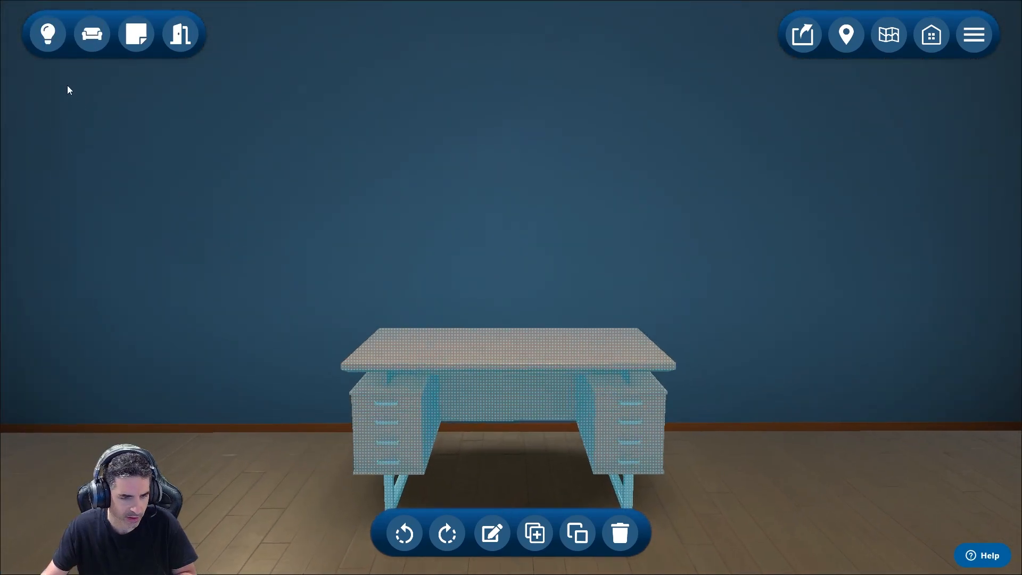
{"action": "left_click", "coordinate": [92, 35]}
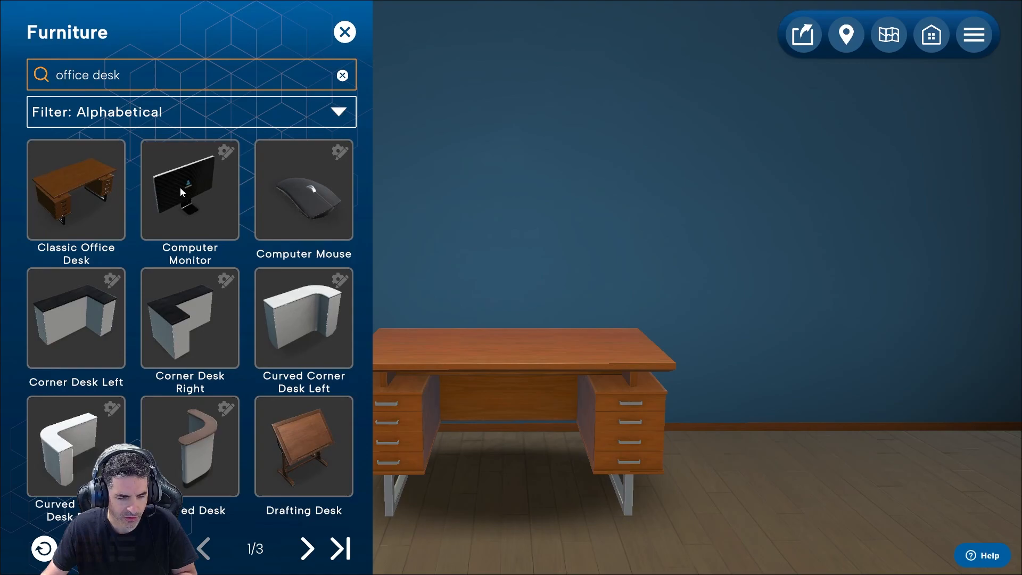
{"action": "left_click_drag", "start_coordinate": [175, 187], "coordinate": [506, 341]}
{"action": "left_click_drag", "start_coordinate": [313, 211], "coordinate": [550, 348]}
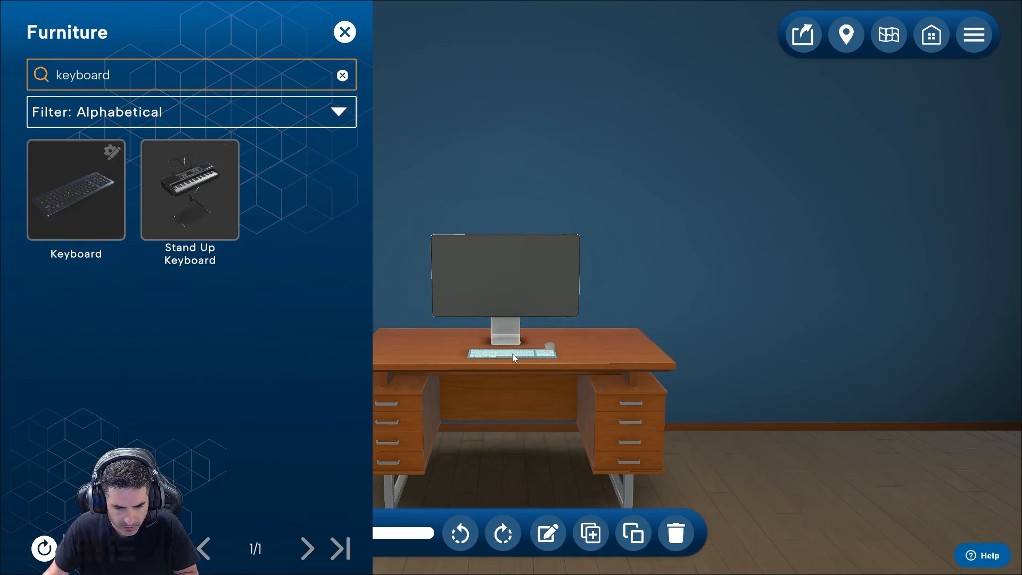
Position the Keyboard on the desk in front of the monitor, just left of the mouse, and deselect it.
{"action": "left_click_drag", "start_coordinate": [512, 354], "coordinate": [496, 353]}
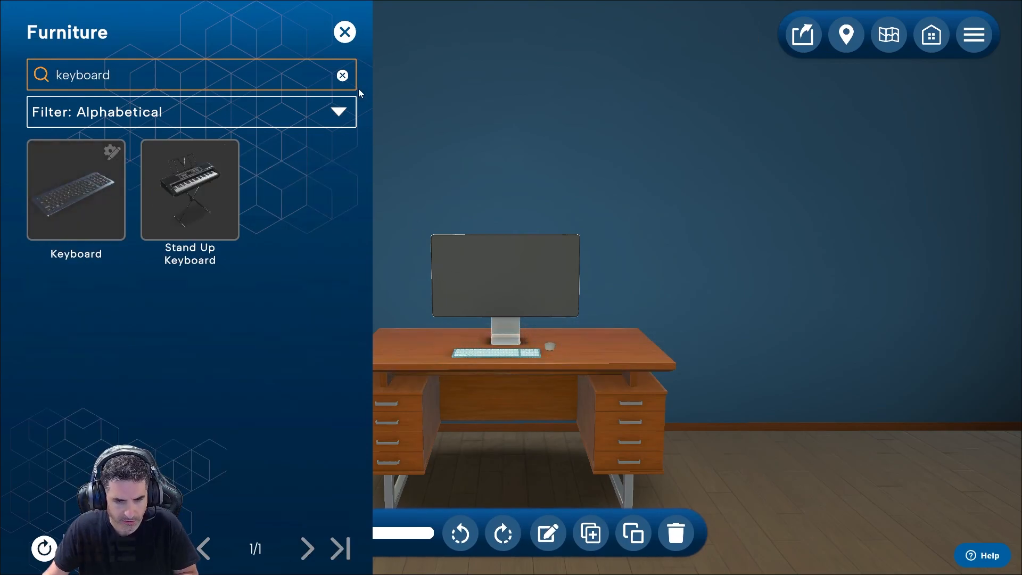
{"action": "left_click", "coordinate": [345, 33]}
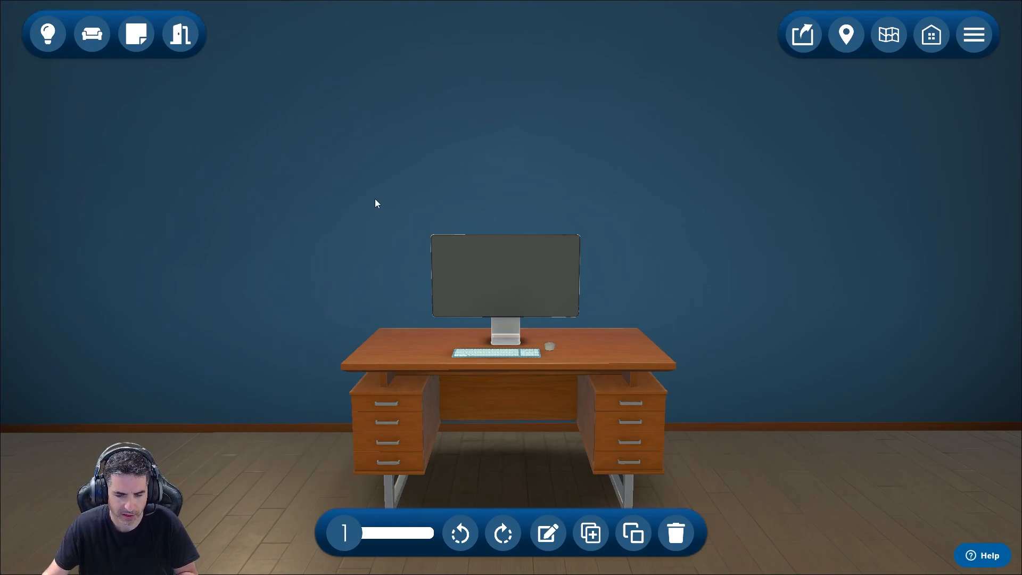
{"action": "left_click", "coordinate": [377, 207]}
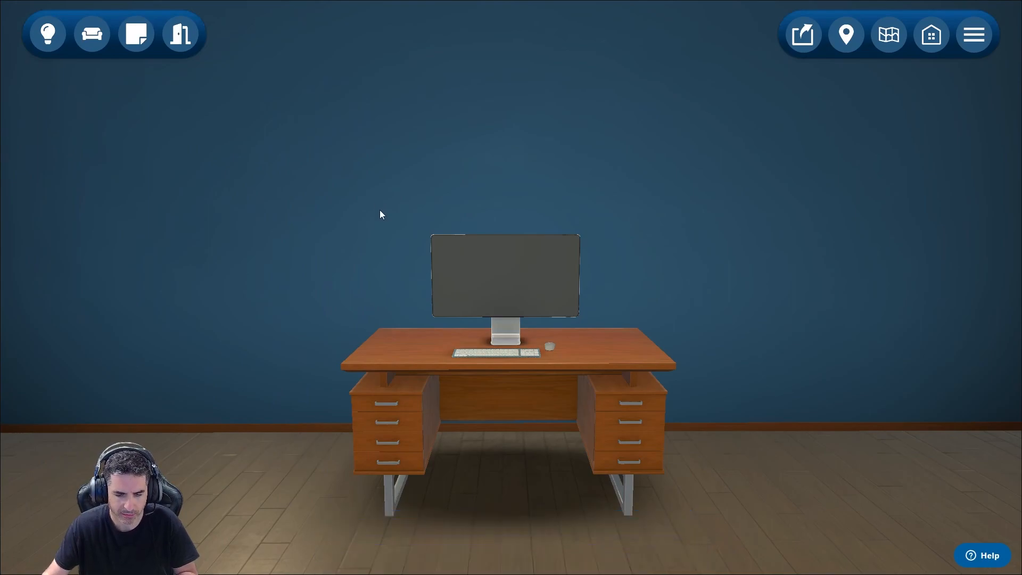
Search the furniture for "chair", place the wooden chair with the blue seat at the desk and turn it slightly at an angle.
{"action": "left_click", "coordinate": [89, 35]}
{"action": "double_click", "coordinate": [107, 77]}
{"action": "type", "text": "chair"}
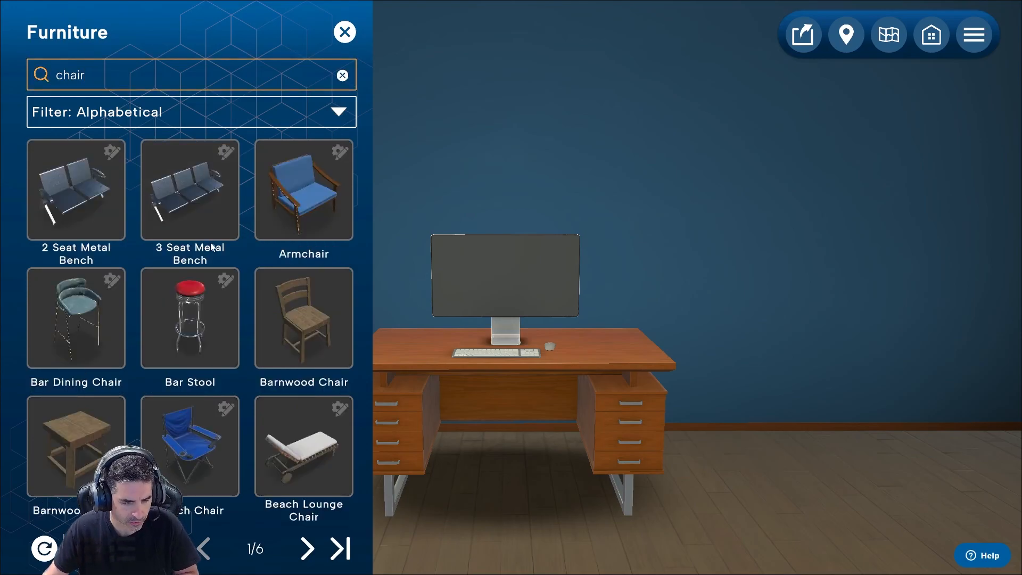
{"action": "left_click", "coordinate": [307, 548]}
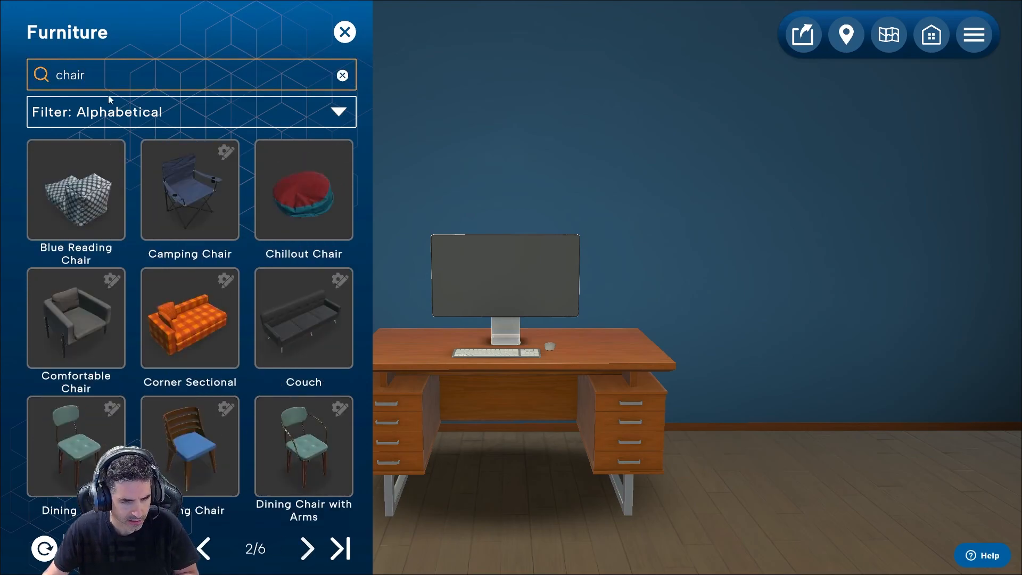
{"action": "left_click", "coordinate": [187, 443]}
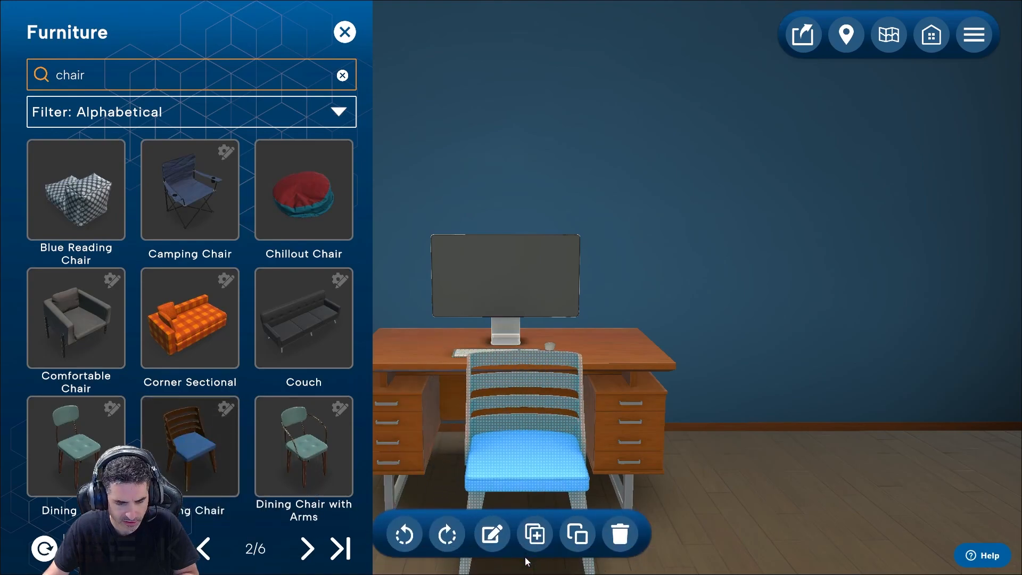
{"action": "left_click", "coordinate": [459, 539]}
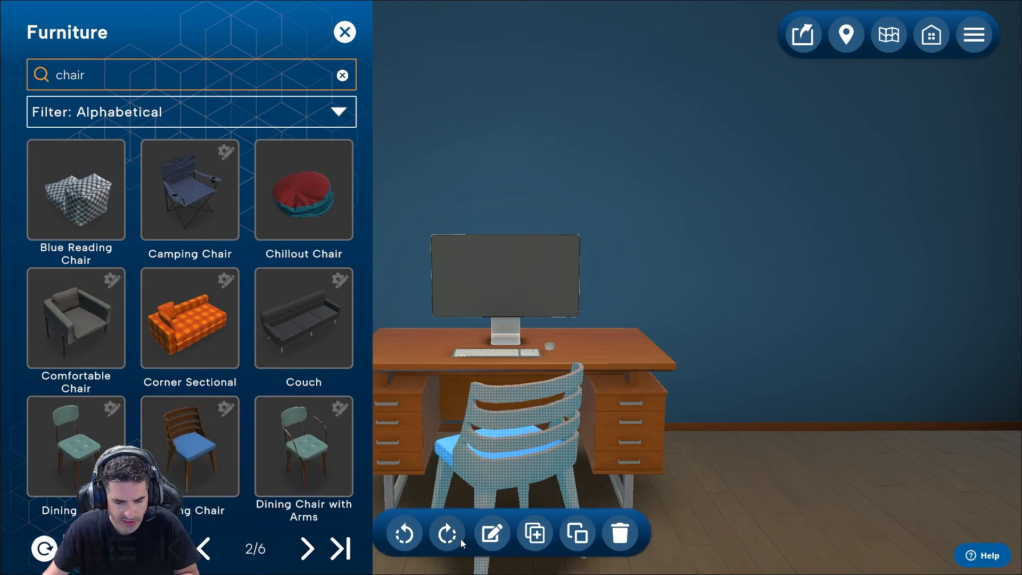
{"action": "left_click", "coordinate": [740, 513]}
Place the Sprouts image on the blue wall to the upper right of the desk.
{"action": "scroll", "coordinate": [358, 489], "scroll_direction": "down", "scroll_amount": 5}
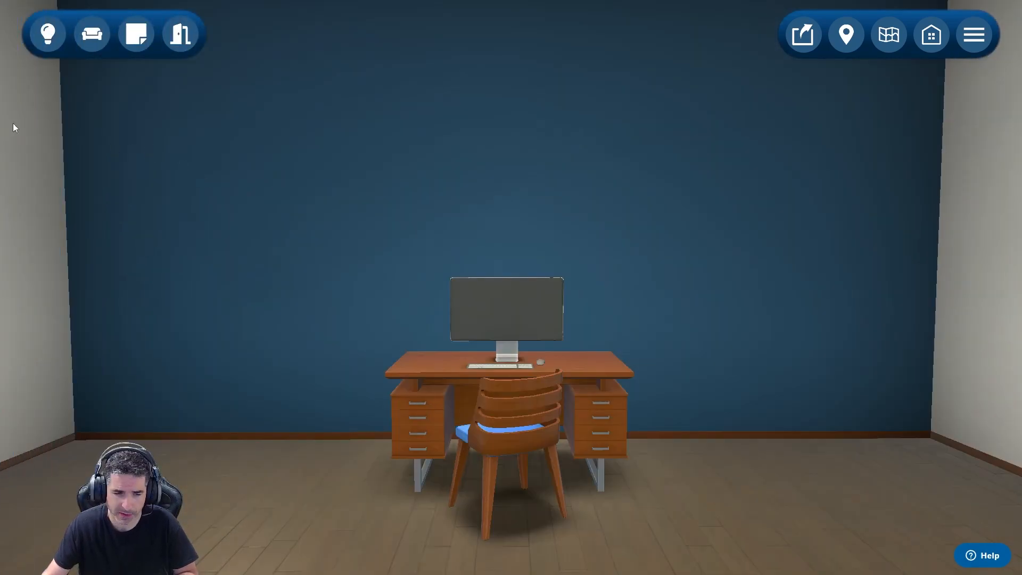
{"action": "left_click", "coordinate": [47, 36]}
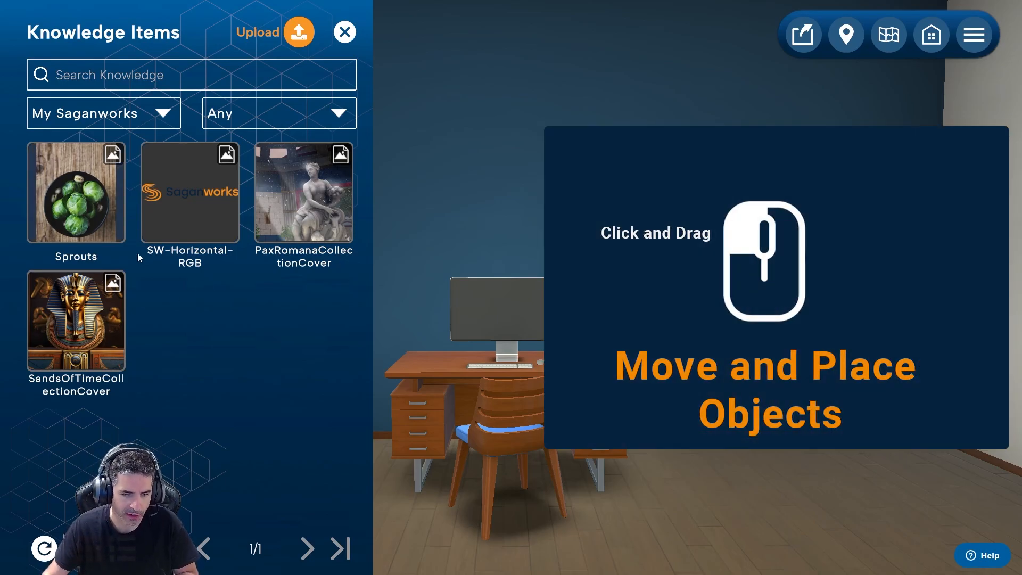
{"action": "left_click_drag", "start_coordinate": [76, 205], "coordinate": [774, 205]}
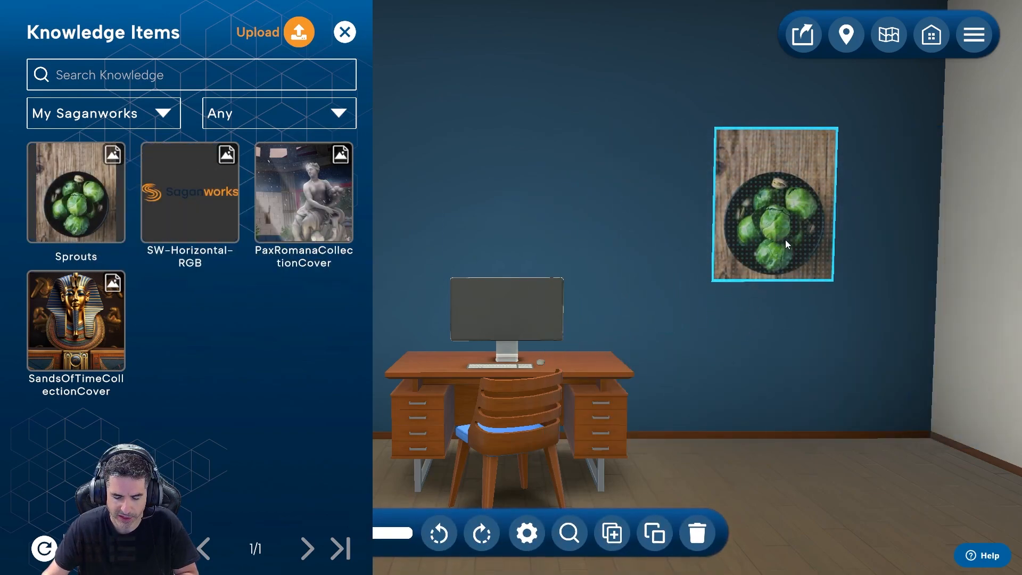
{"action": "left_click_drag", "start_coordinate": [736, 259], "coordinate": [720, 219]}
Add a second Sprouts image beside the desk and move it onto the computer monitor's screen.
{"action": "left_click", "coordinate": [48, 33]}
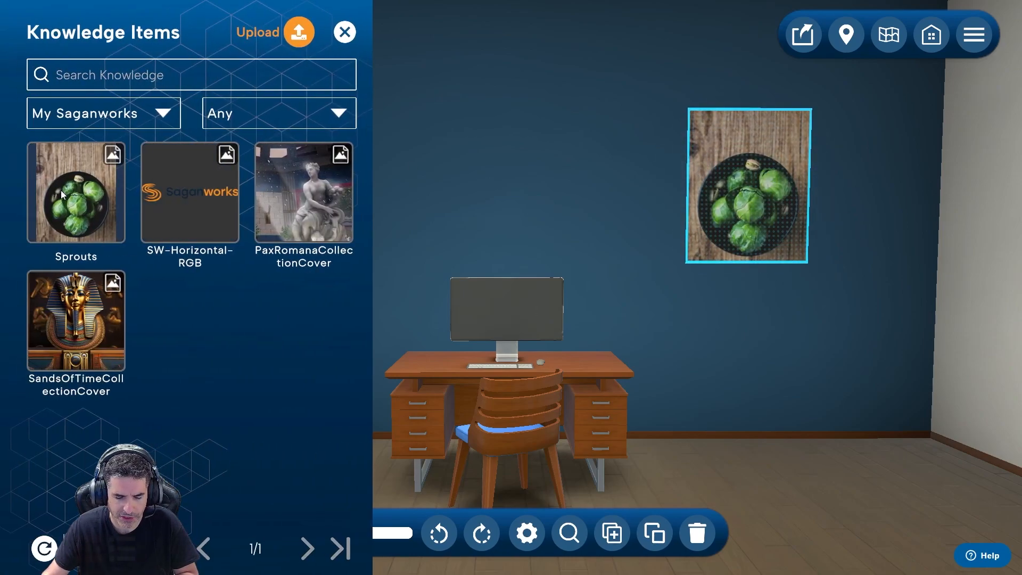
{"action": "left_click_drag", "start_coordinate": [69, 195], "coordinate": [648, 322]}
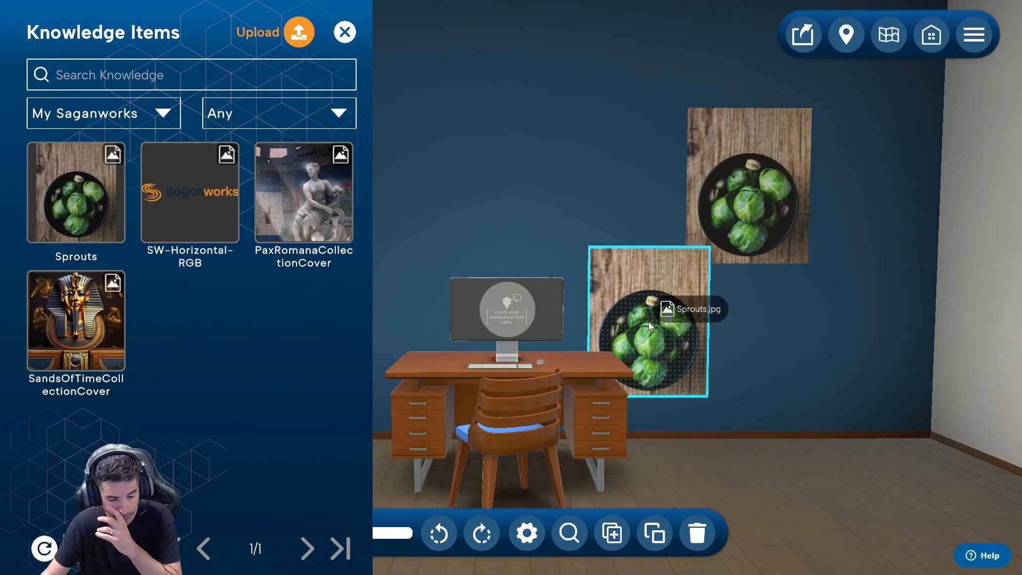
{"action": "left_click_drag", "start_coordinate": [649, 321], "coordinate": [533, 310]}
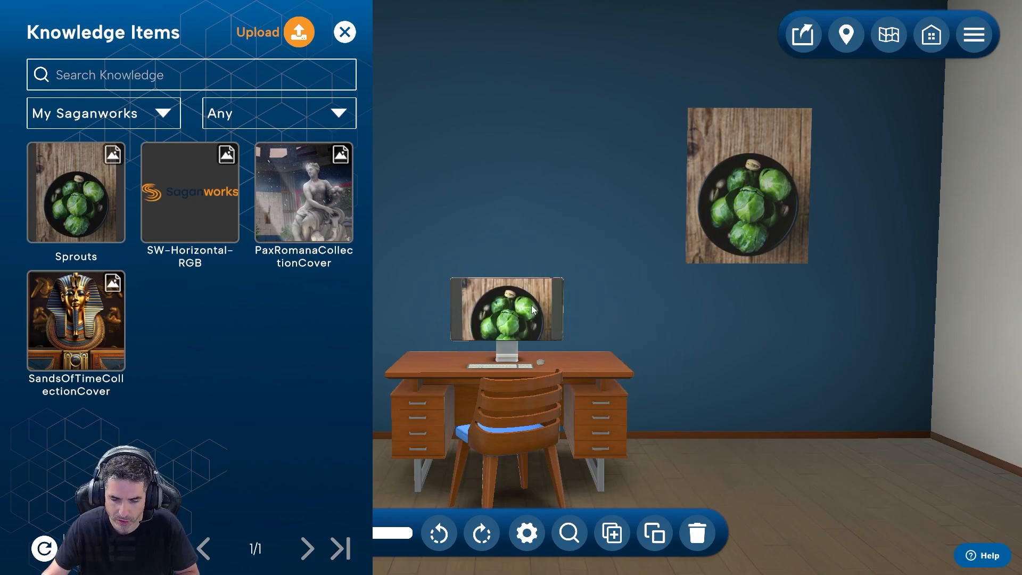
Move the Sprouts image from the monitor to the floor right of the desk, rotate it counterclockwise and scale it to 0.55.
{"action": "left_click_drag", "start_coordinate": [533, 310], "coordinate": [503, 435]}
{"action": "left_click_drag", "start_coordinate": [503, 432], "coordinate": [756, 449]}
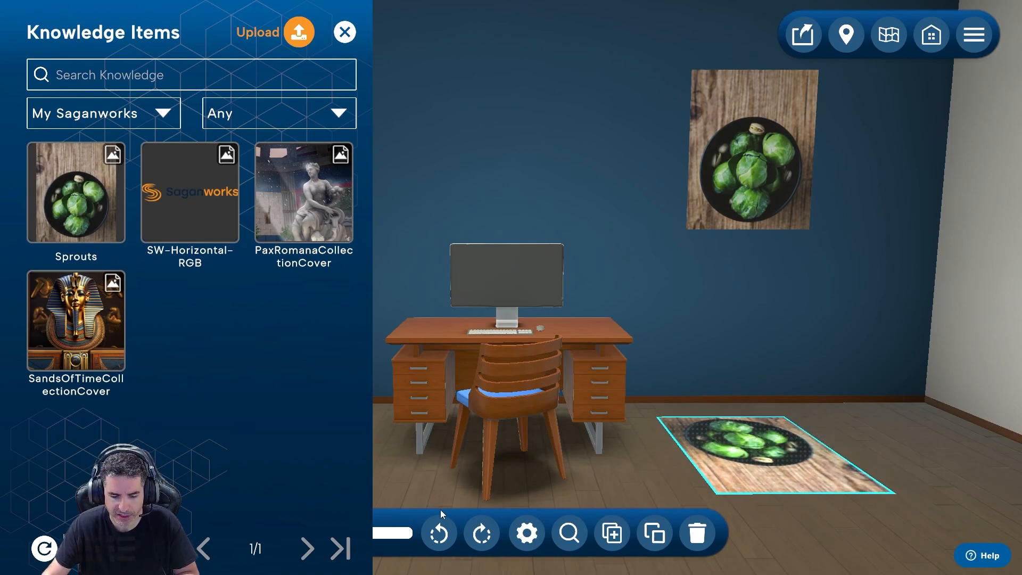
{"action": "left_click", "coordinate": [345, 32]}
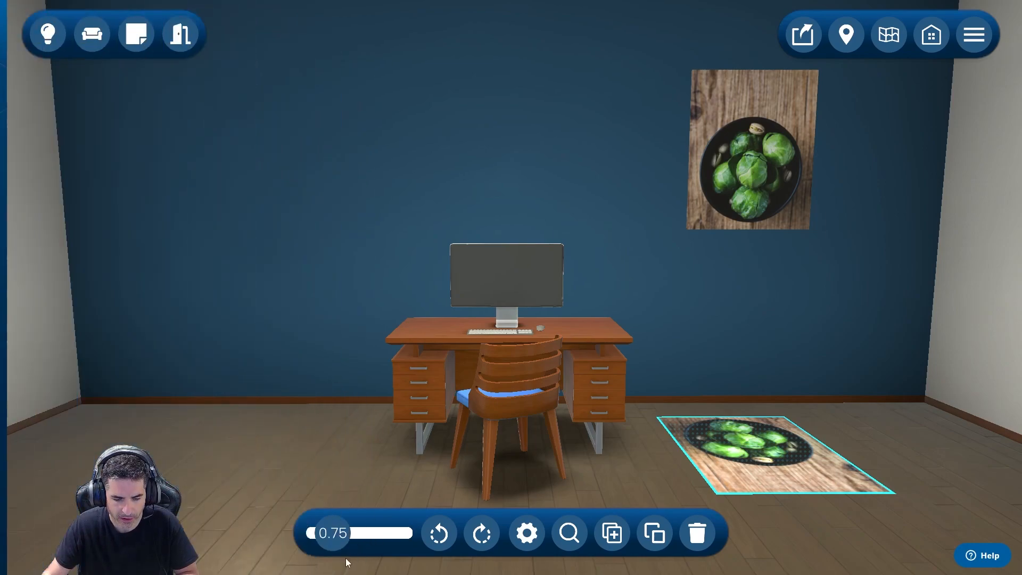
{"action": "left_click", "coordinate": [438, 533]}
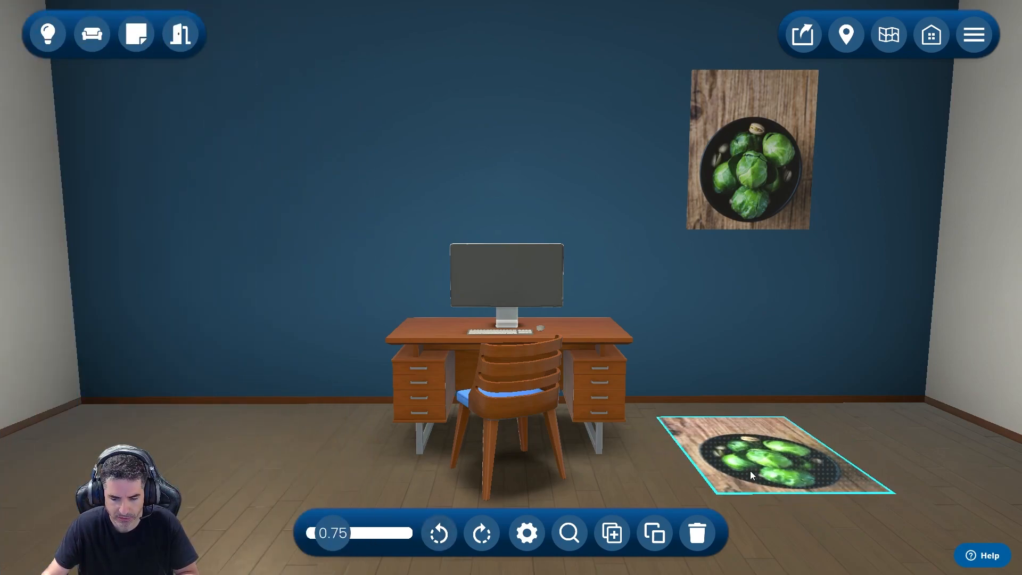
{"action": "left_click_drag", "start_coordinate": [340, 535], "coordinate": [344, 537]}
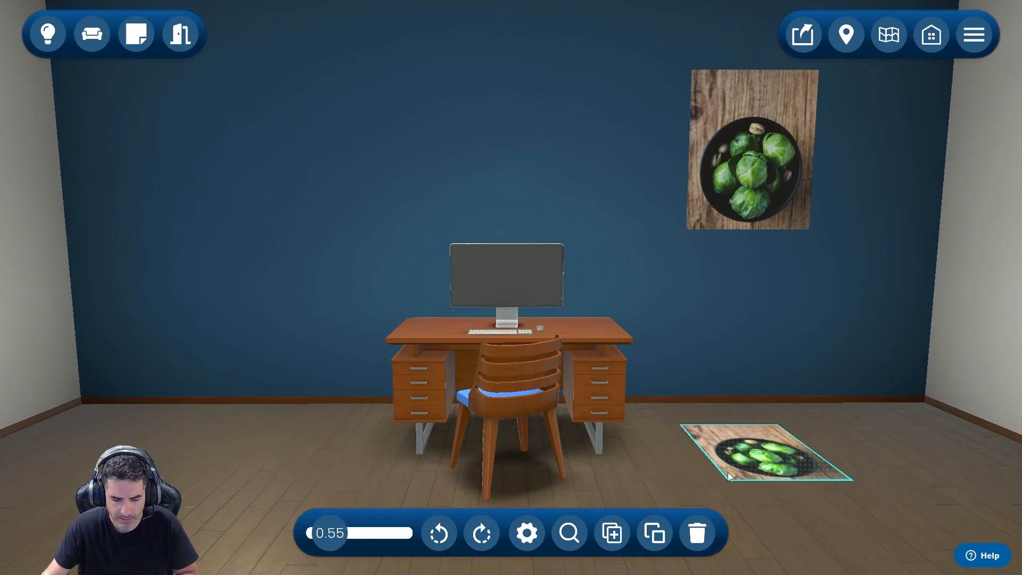
Move the smaller Sprouts image from the floor to the blue wall beside the larger one and rotate it clockwise.
{"action": "left_click_drag", "start_coordinate": [746, 474], "coordinate": [586, 194]}
{"action": "left_click", "coordinate": [482, 534]}
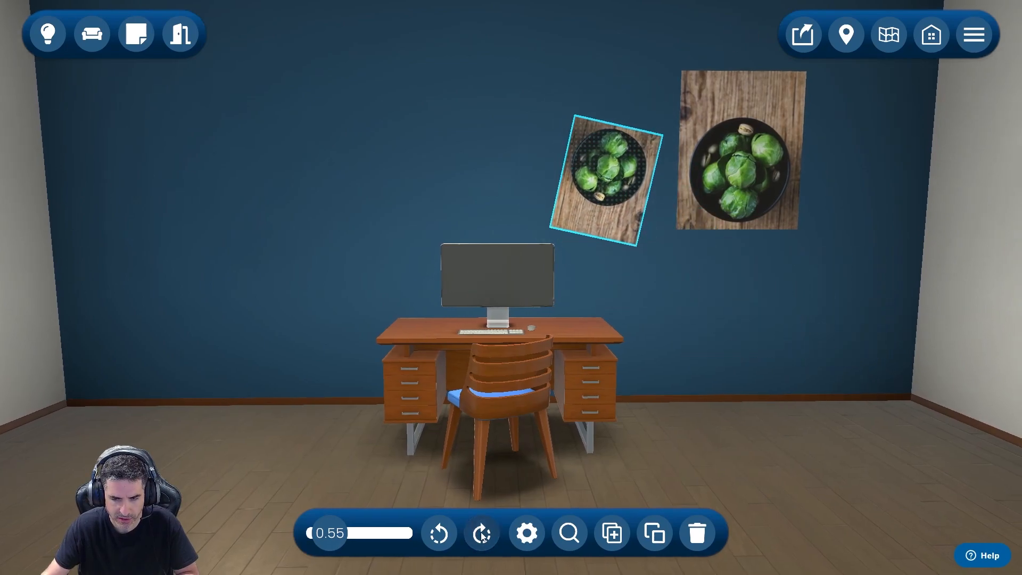
{"action": "left_click", "coordinate": [482, 534]}
{"action": "left_click", "coordinate": [481, 534]}
Lay the smaller Sprouts image on the desk beside the mouse, rotate it counterclockwise, scale it to 0.1 and deselect it.
{"action": "left_click_drag", "start_coordinate": [633, 203], "coordinate": [596, 348]}
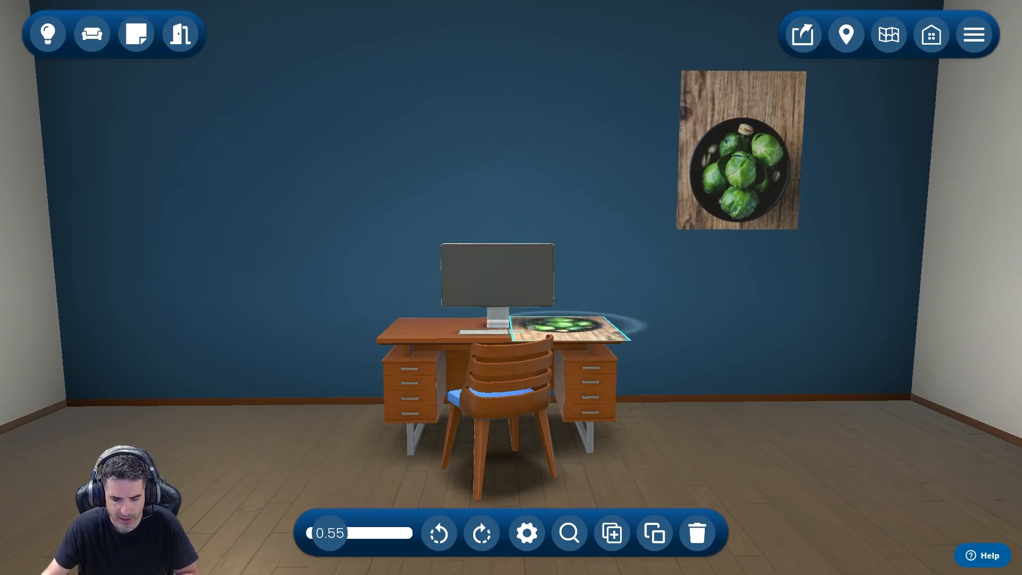
{"action": "left_click", "coordinate": [436, 537]}
{"action": "left_click", "coordinate": [438, 534]}
{"action": "left_click", "coordinate": [437, 534]}
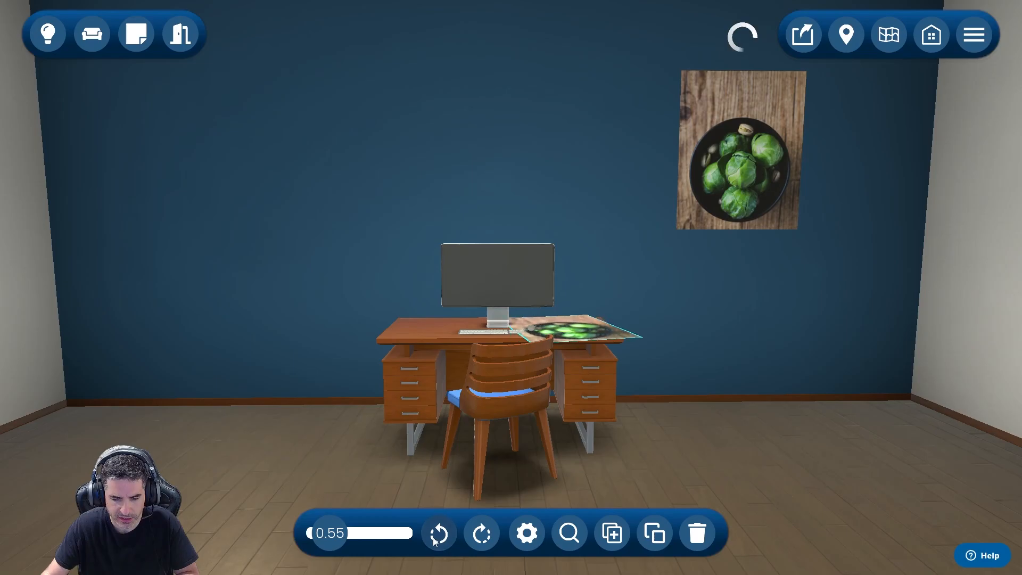
{"action": "left_click_drag", "start_coordinate": [351, 538], "coordinate": [321, 533]}
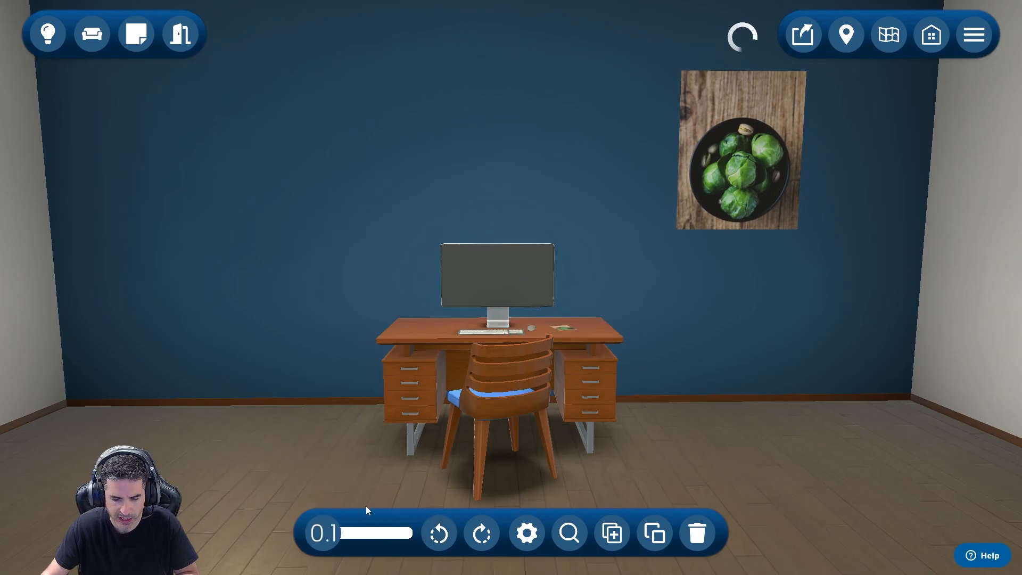
{"action": "scroll", "coordinate": [588, 485], "scroll_direction": "up", "scroll_amount": 5}
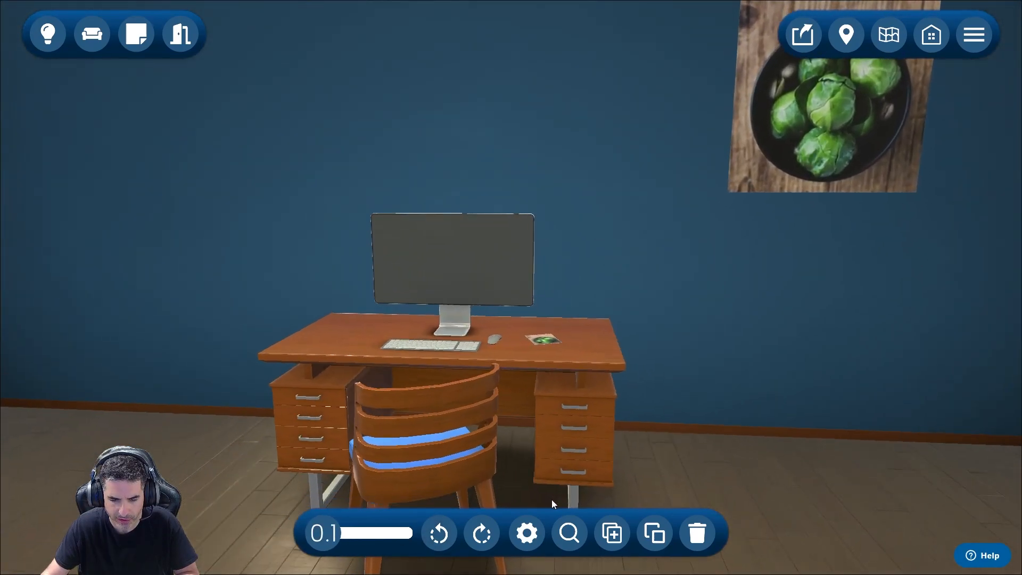
{"action": "left_click", "coordinate": [655, 485]}
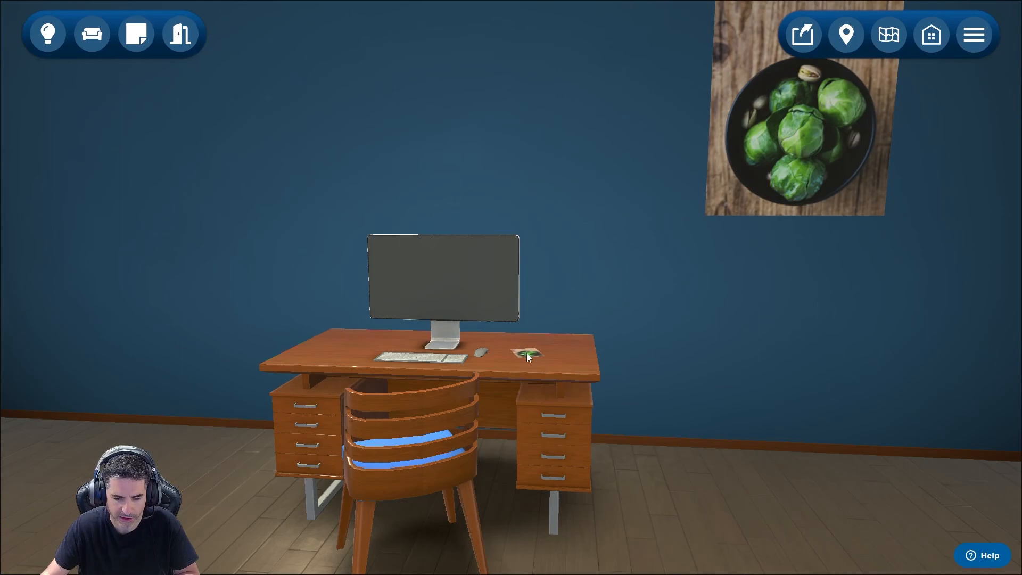
View the small Sprouts image on the desk enlarged and return to the room, twice.
{"action": "left_click", "coordinate": [527, 355]}
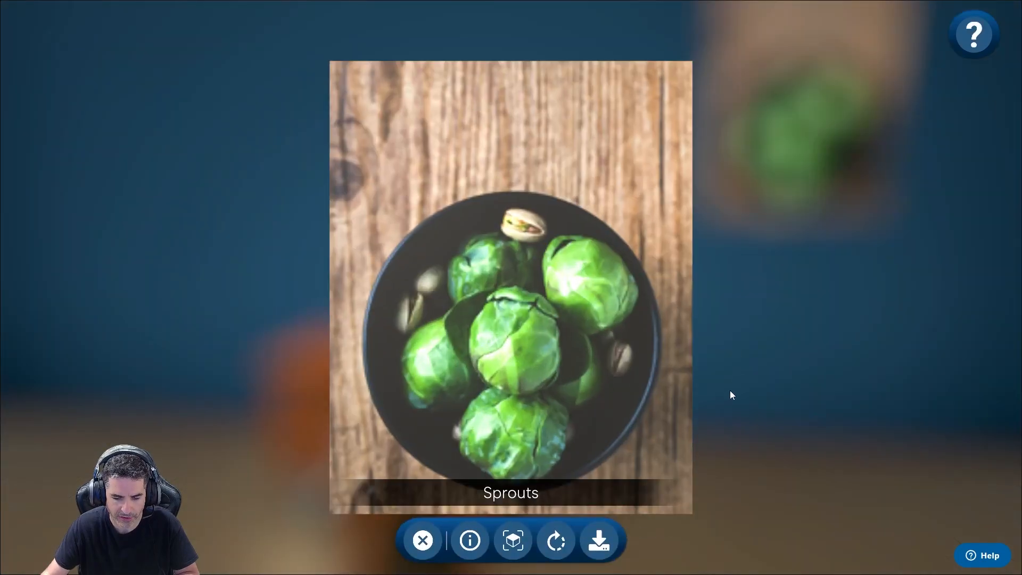
{"action": "left_click", "coordinate": [716, 363]}
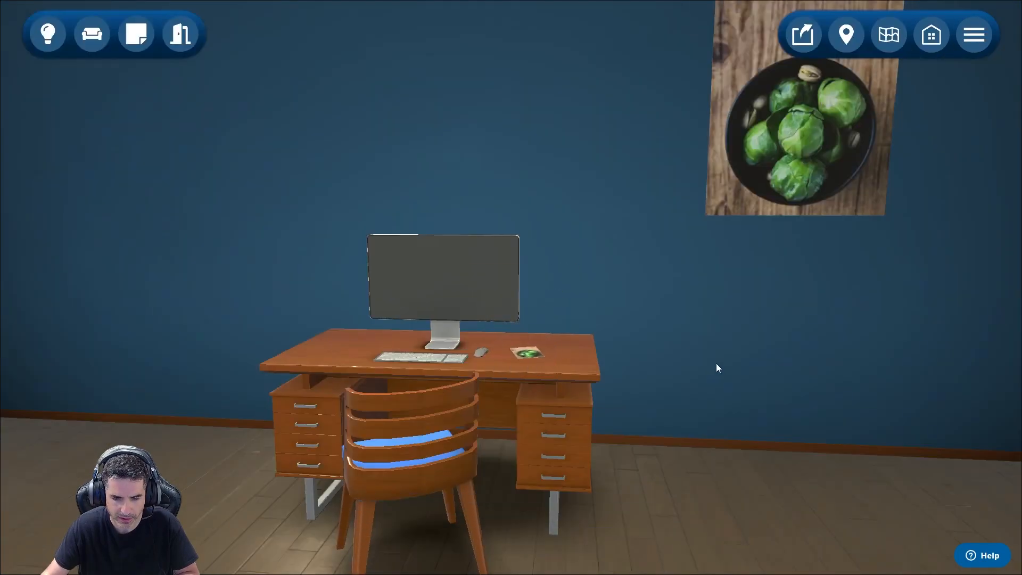
{"action": "left_click", "coordinate": [527, 354]}
{"action": "left_click", "coordinate": [748, 386]}
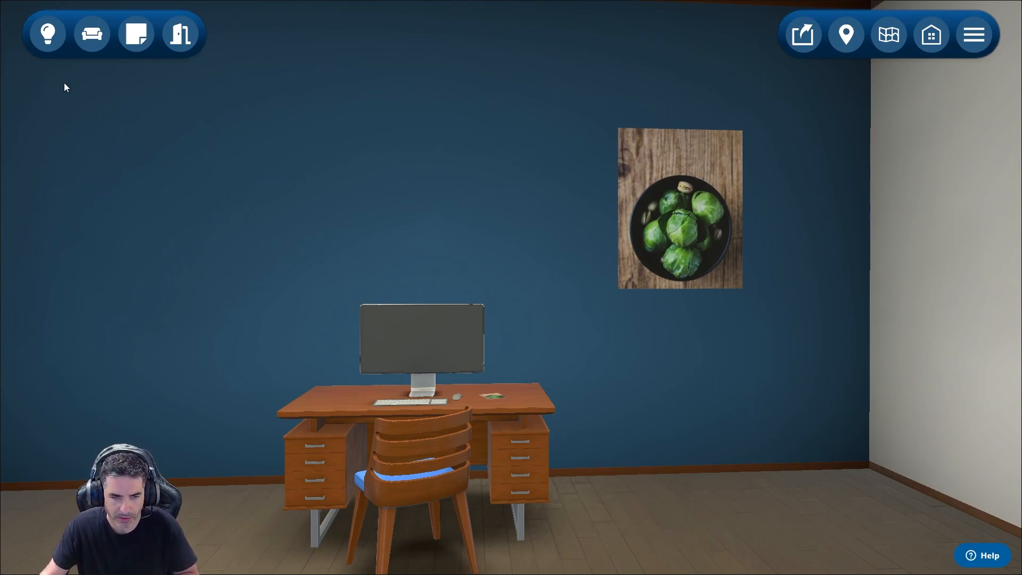
Move the computer monitor toward the left end of the desk, scale it to 1.45 and deselect it.
{"action": "left_click", "coordinate": [327, 411]}
{"action": "left_click", "coordinate": [386, 446]}
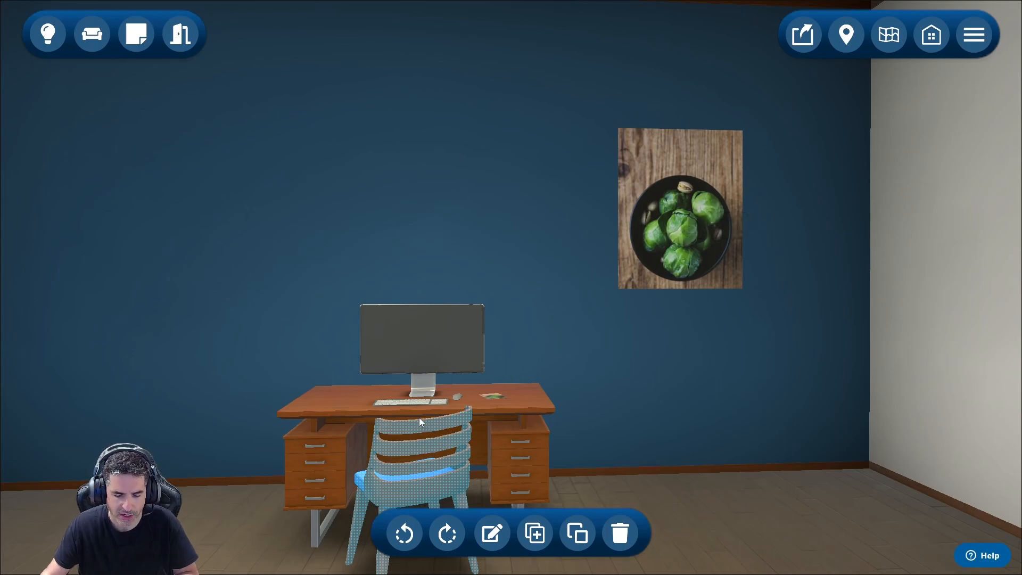
{"action": "left_click", "coordinate": [387, 352]}
{"action": "left_click_drag", "start_coordinate": [356, 536], "coordinate": [393, 537]}
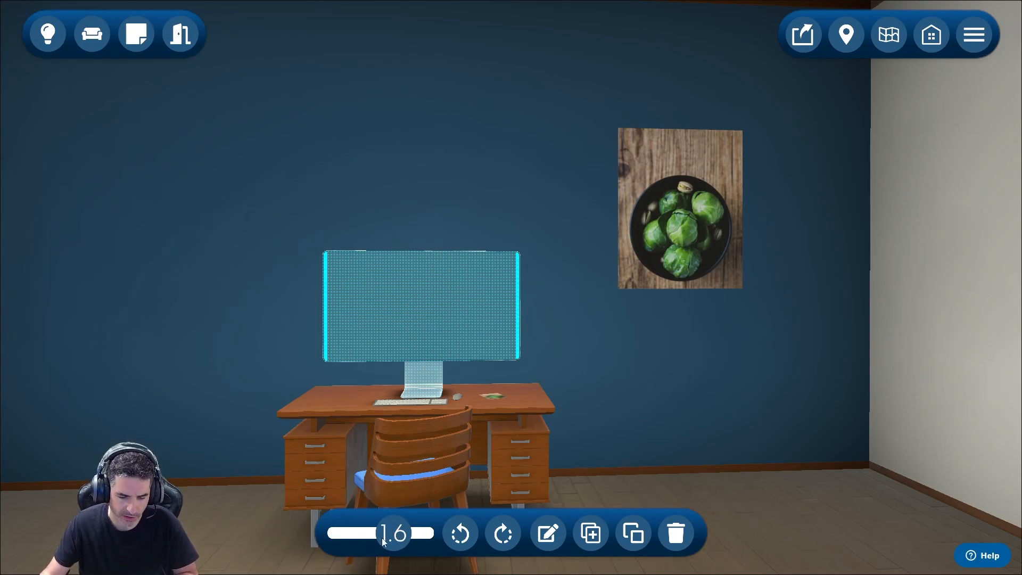
{"action": "mouse_move", "coordinate": [399, 538]}
{"action": "left_mouse_down"}
{"action": "mouse_move", "coordinate": [368, 537]}
{"action": "mouse_move", "coordinate": [404, 534]}
{"action": "mouse_move", "coordinate": [396, 536]}
{"action": "left_mouse_up"}
{"action": "left_click_drag", "start_coordinate": [424, 385], "coordinate": [345, 384]}
{"action": "left_click_drag", "start_coordinate": [394, 540], "coordinate": [387, 539]}
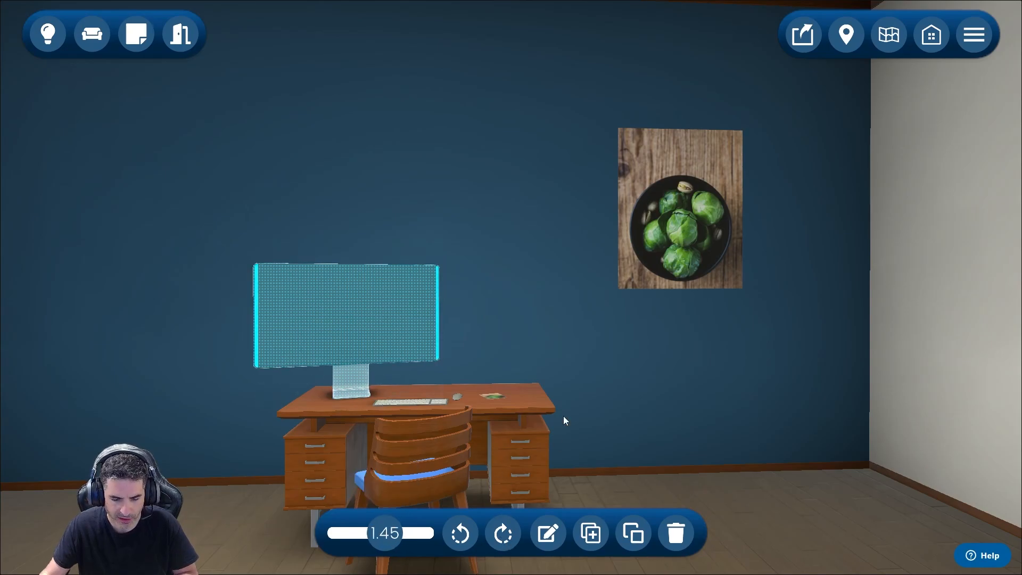
{"action": "left_click", "coordinate": [630, 511]}
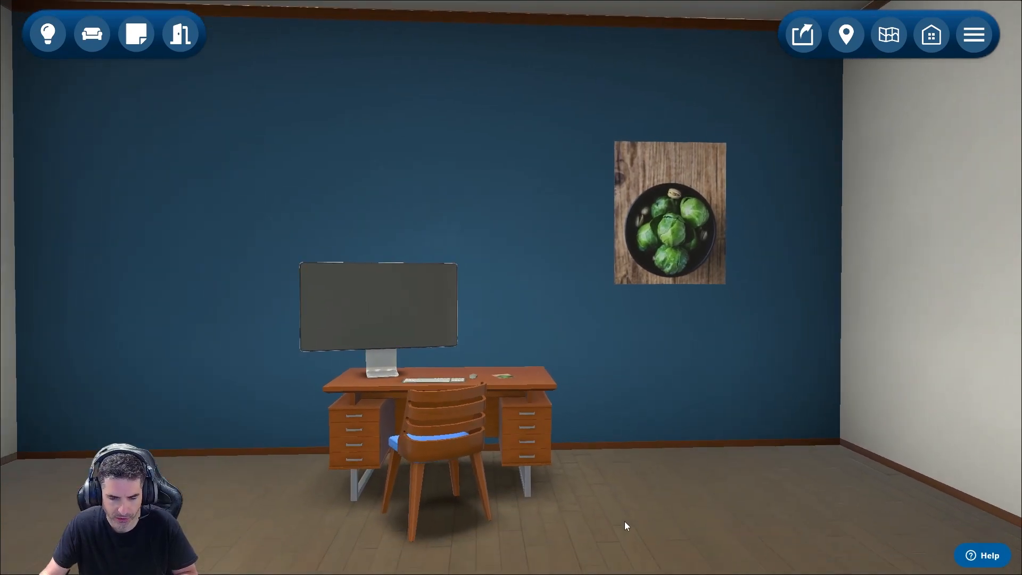
Duplicate the desk with its contents, place the copy right of the original along the blue wall and deselect it.
{"action": "mouse_move", "coordinate": [515, 418]}
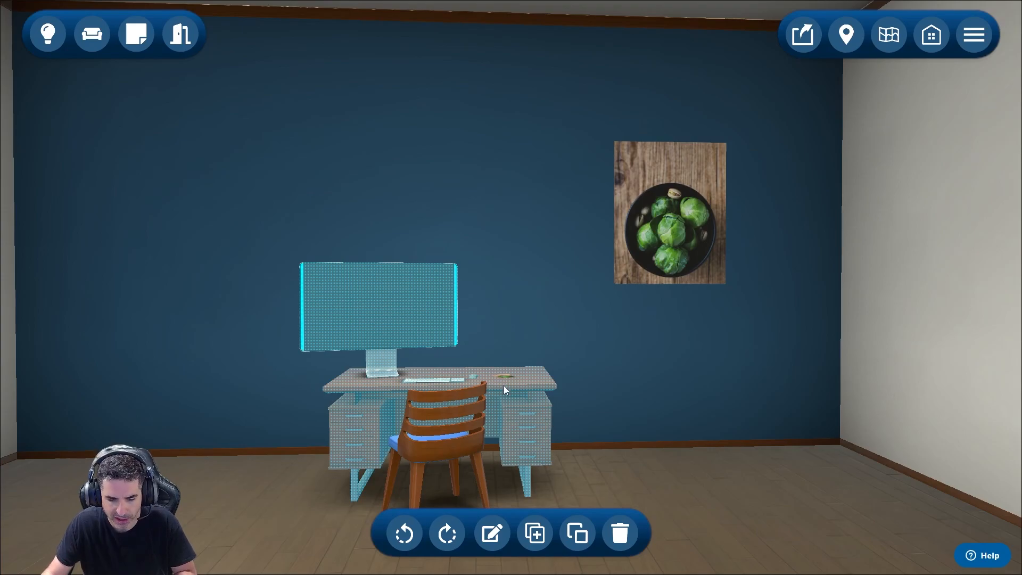
{"action": "left_click", "coordinate": [537, 534]}
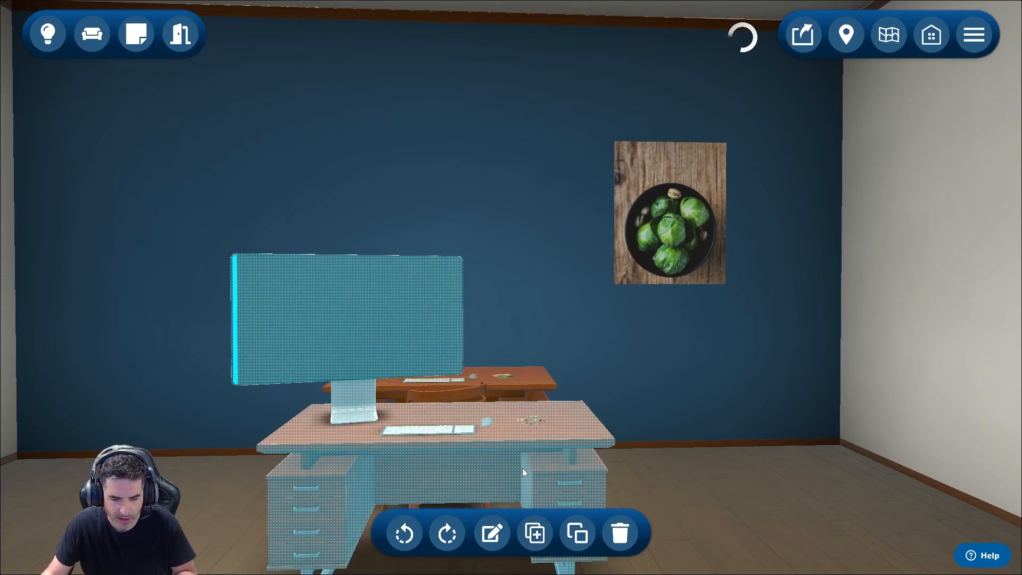
{"action": "left_click_drag", "start_coordinate": [436, 453], "coordinate": [714, 356]}
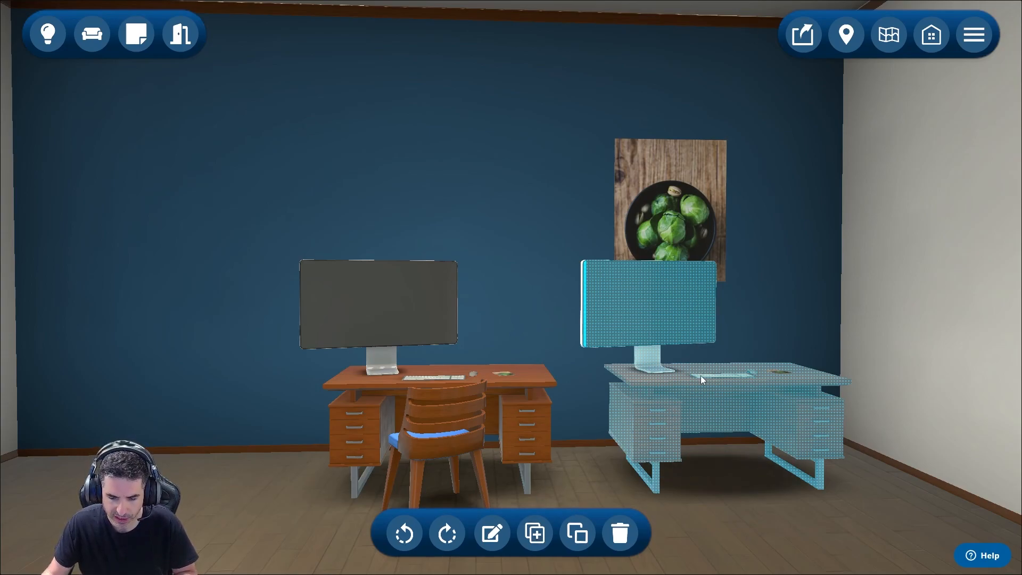
{"action": "left_click", "coordinate": [740, 500]}
Scale the duplicate desk's monitor to 1.1 and rotate it counterclockwise.
{"action": "left_click", "coordinate": [667, 328]}
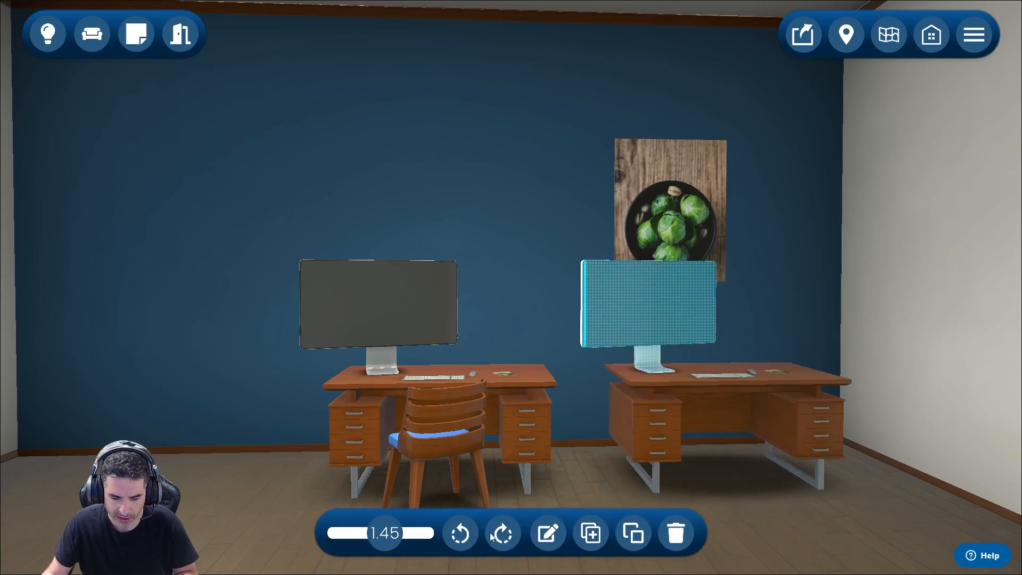
{"action": "left_click_drag", "start_coordinate": [382, 533], "coordinate": [359, 530]}
{"action": "left_click", "coordinate": [460, 532]}
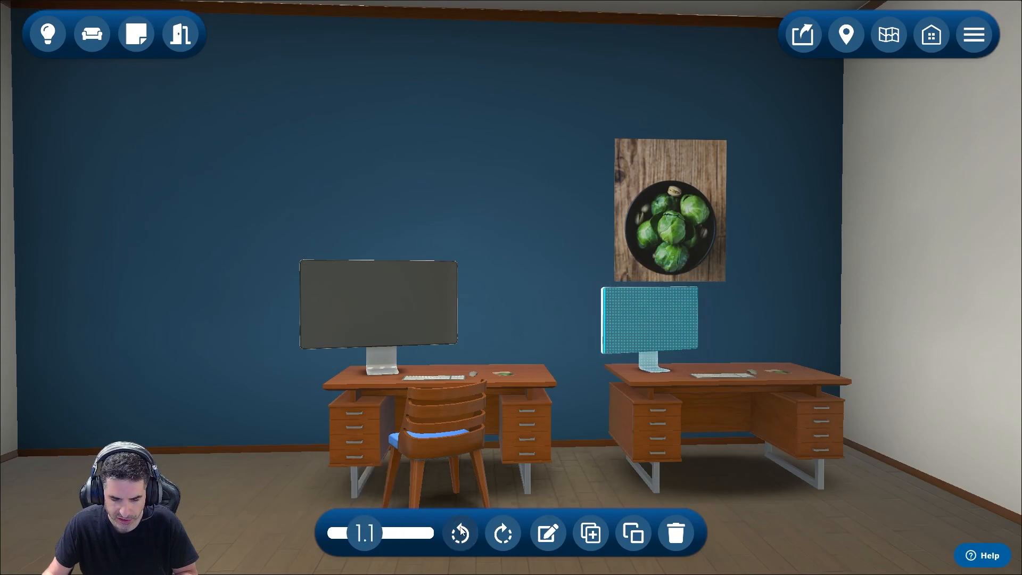
Shift the keyboard, mouse and small Sprouts image on the duplicate desk slightly left and deselect.
{"action": "left_click", "coordinate": [727, 375]}
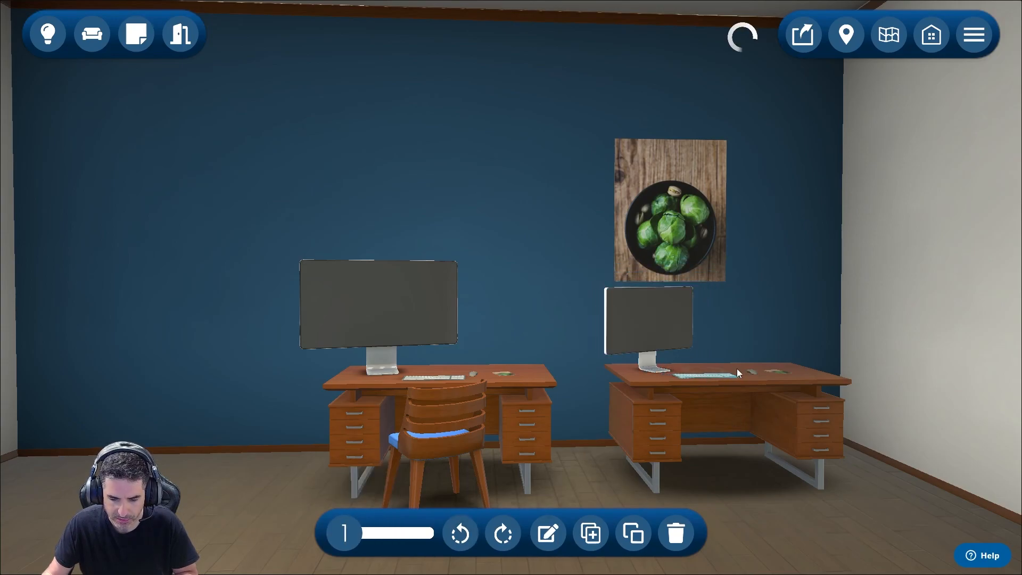
{"action": "left_click", "coordinate": [772, 371]}
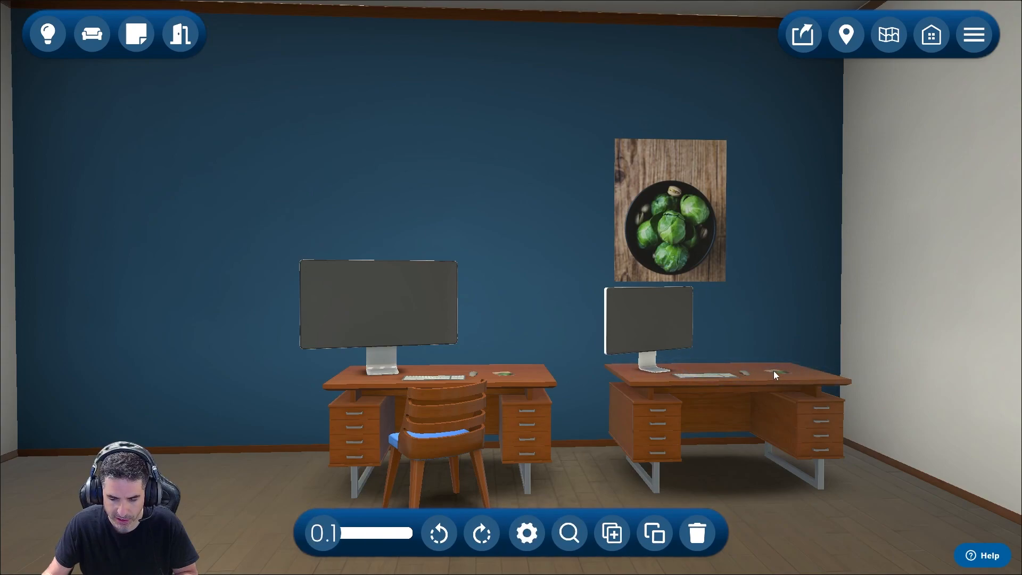
{"action": "left_click_drag", "start_coordinate": [767, 373], "coordinate": [767, 374]}
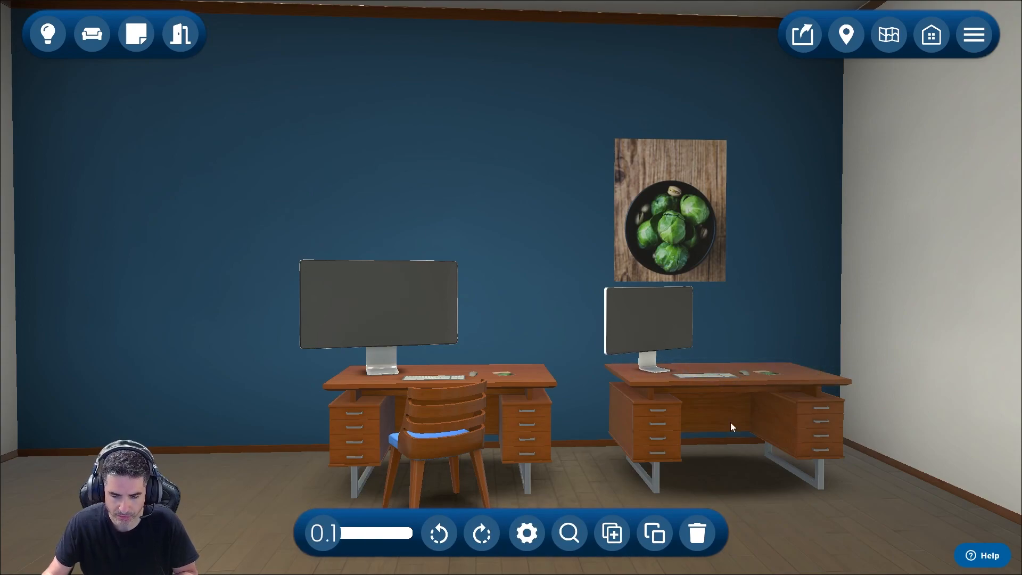
{"action": "left_click", "coordinate": [586, 474]}
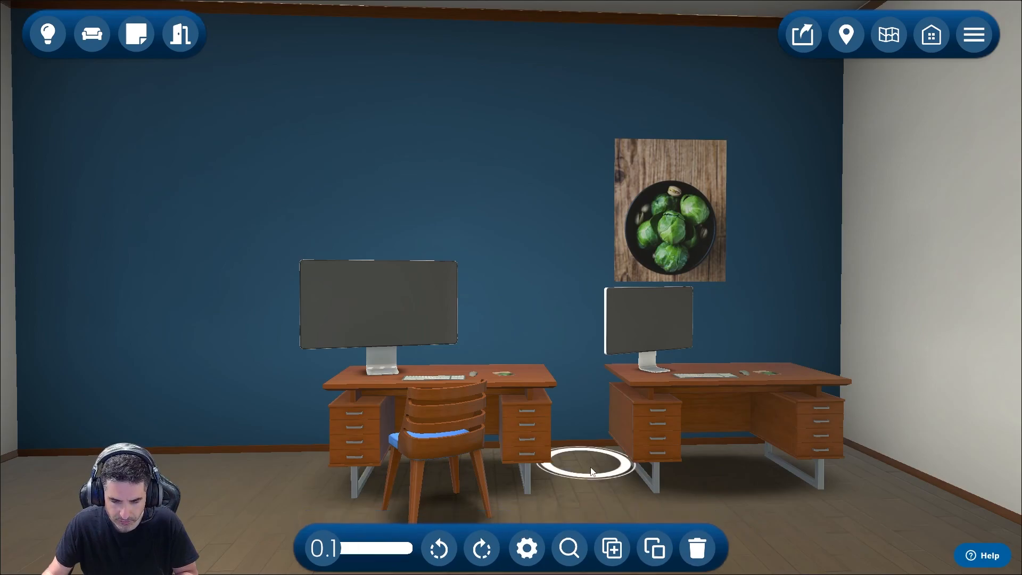
Copy the original desk with its contents to the clipboard and check the clipboard.
{"action": "left_click", "coordinate": [515, 427]}
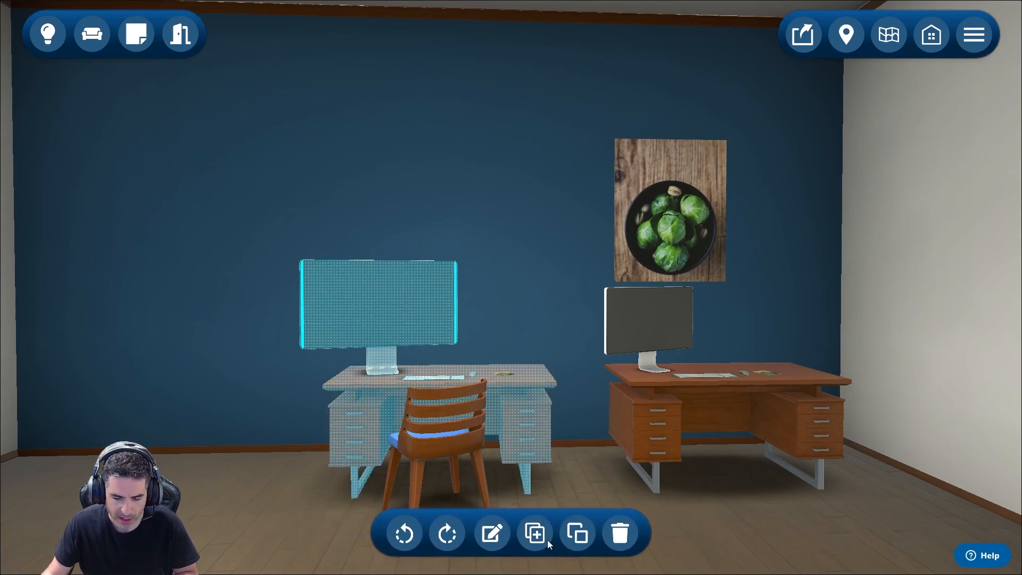
{"action": "left_click", "coordinate": [577, 532]}
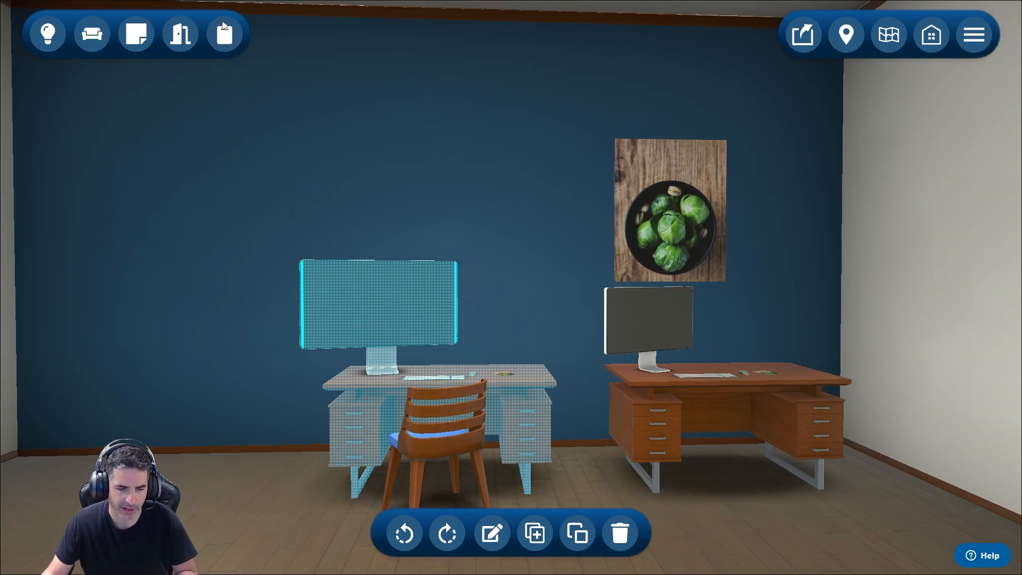
{"action": "left_click", "coordinate": [231, 38]}
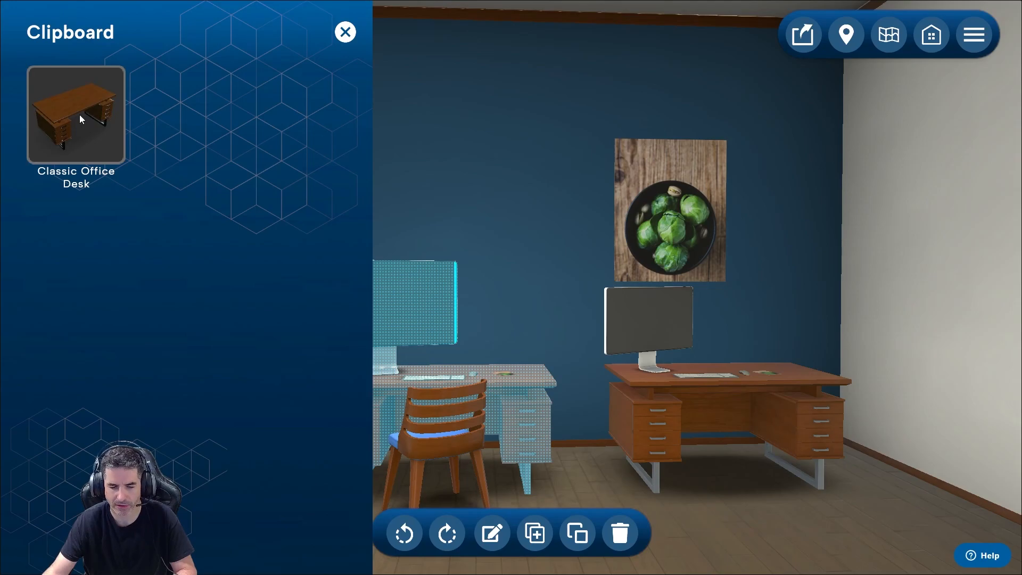
{"action": "left_click", "coordinate": [347, 34]}
Place the copied Classic Office Desk in the corner by the window, rotate it counterclockwise and deselect it.
{"action": "right_click_drag", "start_coordinate": [492, 181], "coordinate": [291, 295]}
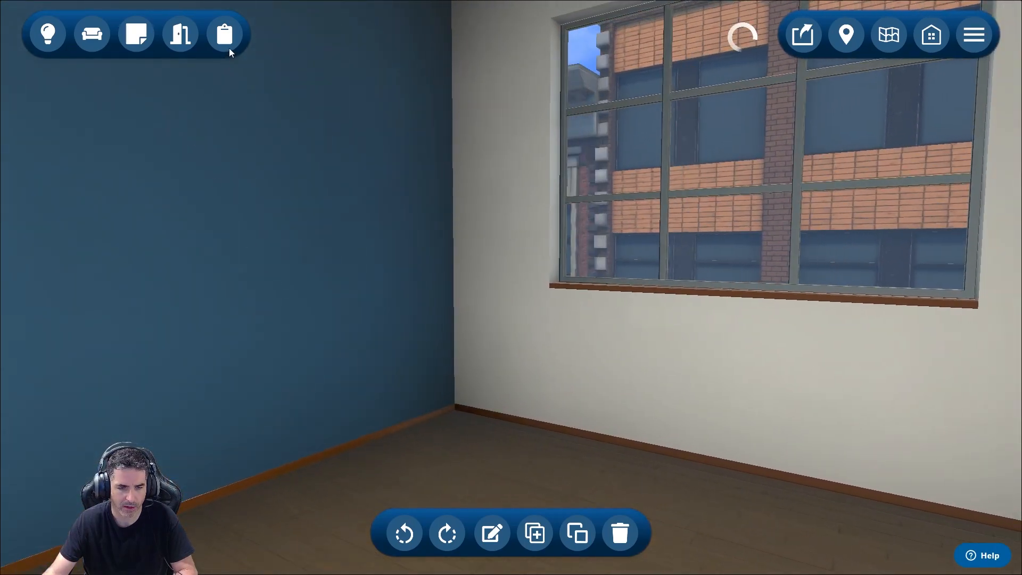
{"action": "left_click", "coordinate": [224, 34]}
{"action": "left_click_drag", "start_coordinate": [89, 117], "coordinate": [510, 447]}
{"action": "left_click", "coordinate": [404, 533]}
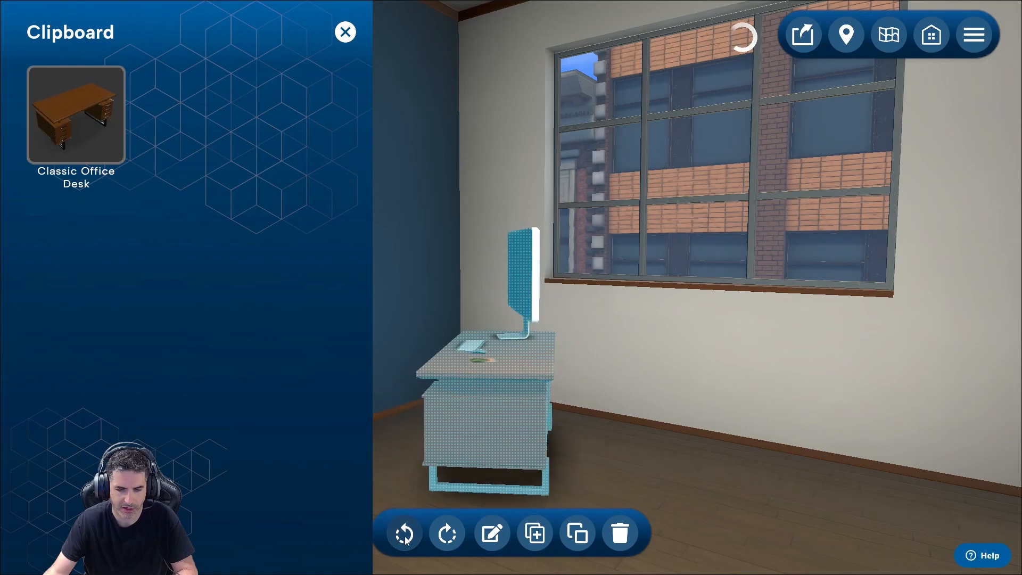
{"action": "left_click", "coordinate": [405, 533]}
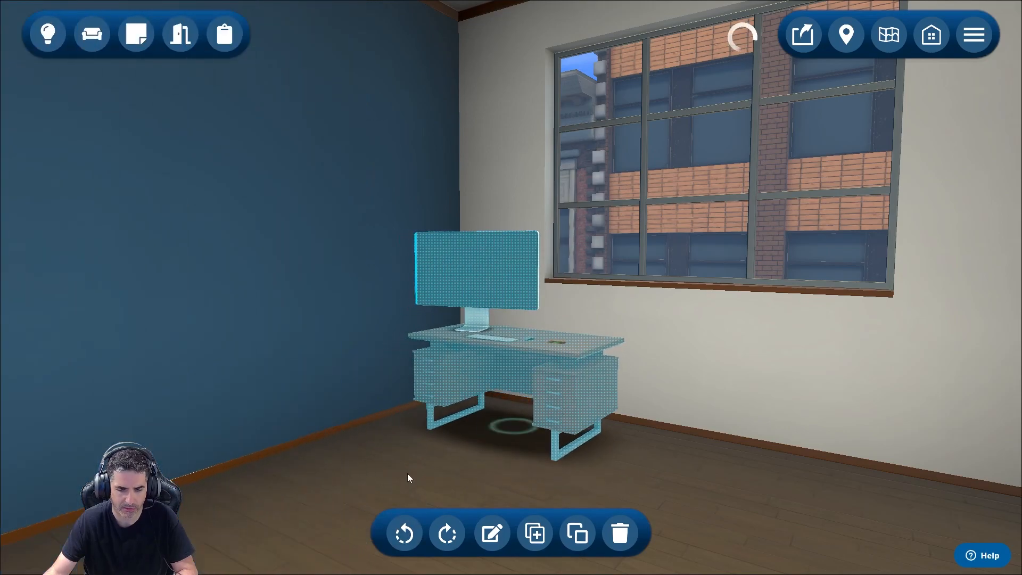
{"action": "left_click", "coordinate": [404, 471]}
{"action": "left_click_drag", "start_coordinate": [356, 481], "coordinate": [445, 497]}
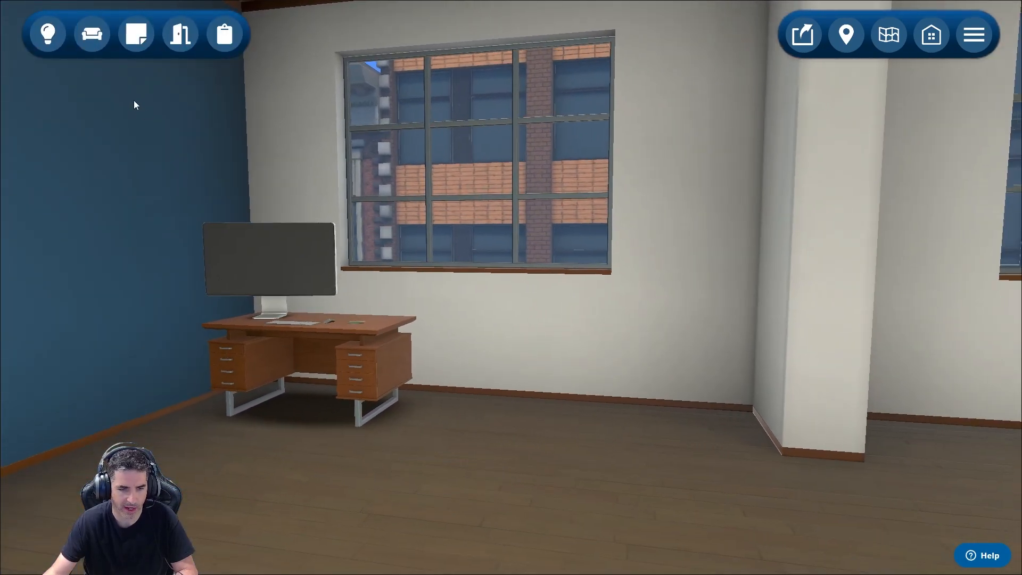
Place another clipboard copy of the Classic Office Desk right of the corner desk, rotate it counterclockwise and deselect it.
{"action": "left_click", "coordinate": [225, 33]}
{"action": "left_click_drag", "start_coordinate": [77, 115], "coordinate": [595, 457]}
{"action": "left_click", "coordinate": [446, 534]}
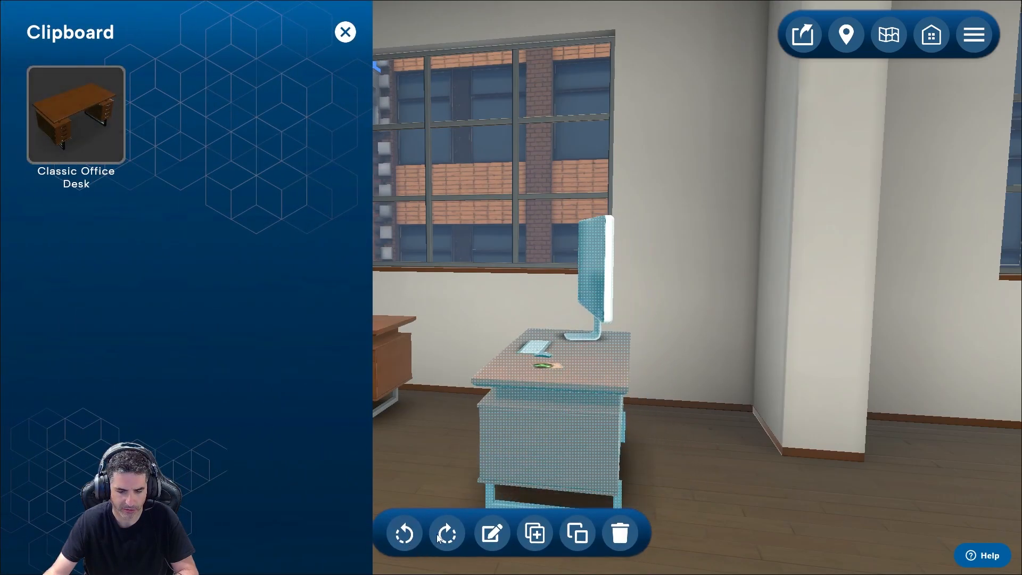
{"action": "left_click", "coordinate": [408, 535]}
{"action": "left_click", "coordinate": [408, 534]}
{"action": "left_click_drag", "start_coordinate": [470, 407], "coordinate": [448, 375]}
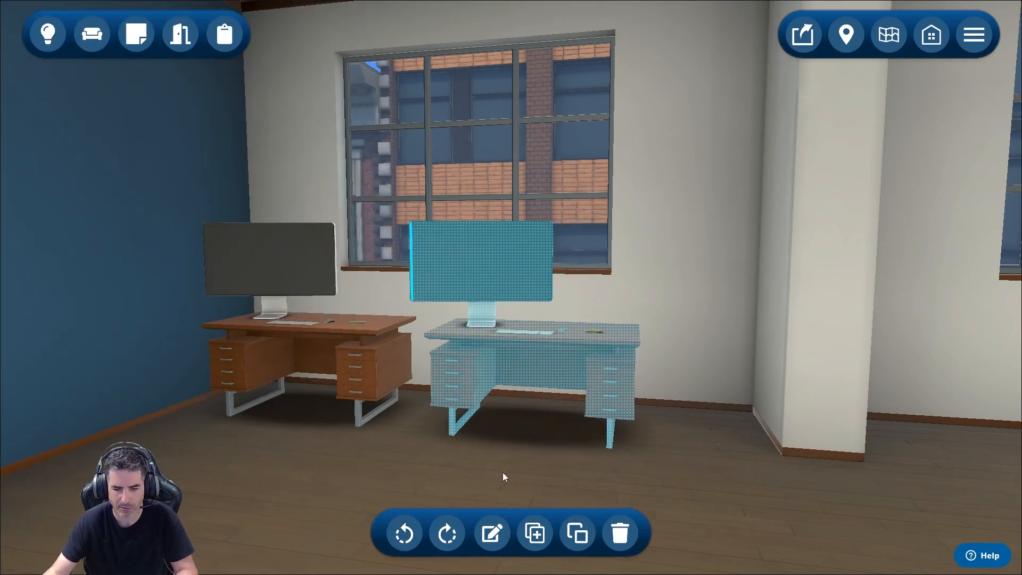
{"action": "left_click", "coordinate": [406, 461]}
{"action": "left_click", "coordinate": [399, 457]}
Delete the second pasted Classic Office Desk and all of its contents.
{"action": "left_click_drag", "start_coordinate": [400, 457], "coordinate": [507, 437]}
{"action": "left_click", "coordinate": [368, 372]}
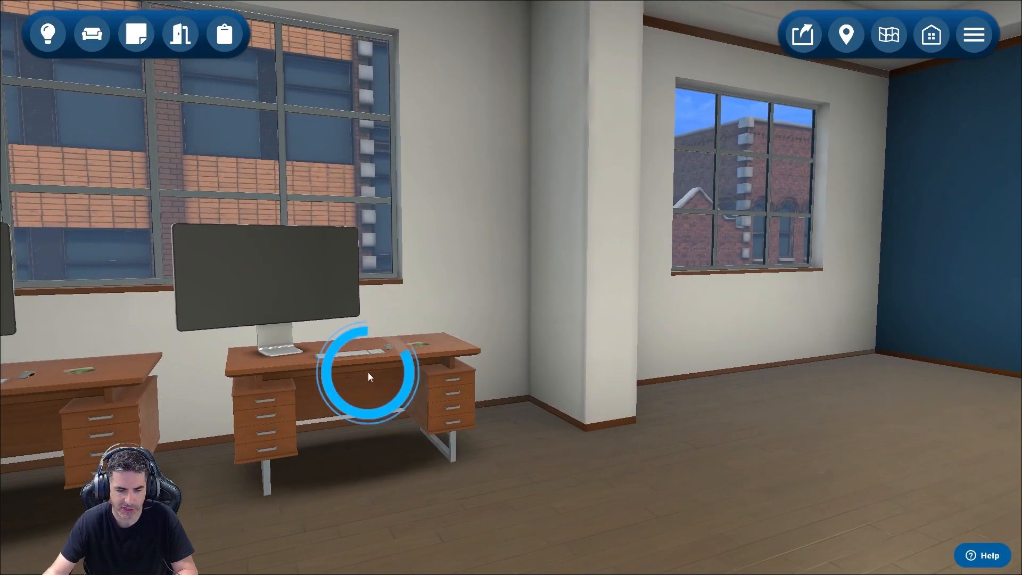
{"action": "left_click", "coordinate": [620, 534]}
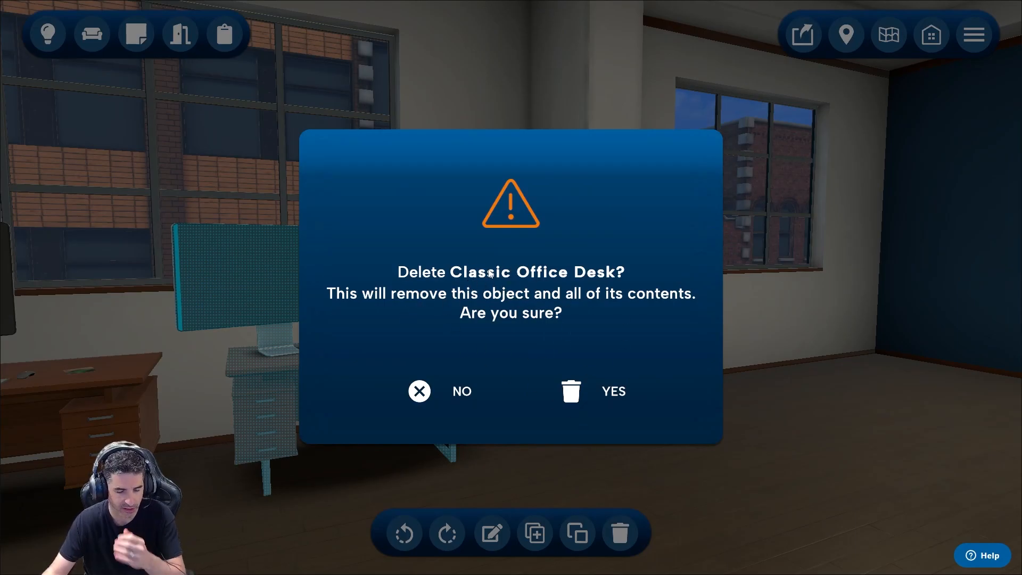
{"action": "left_click", "coordinate": [605, 392]}
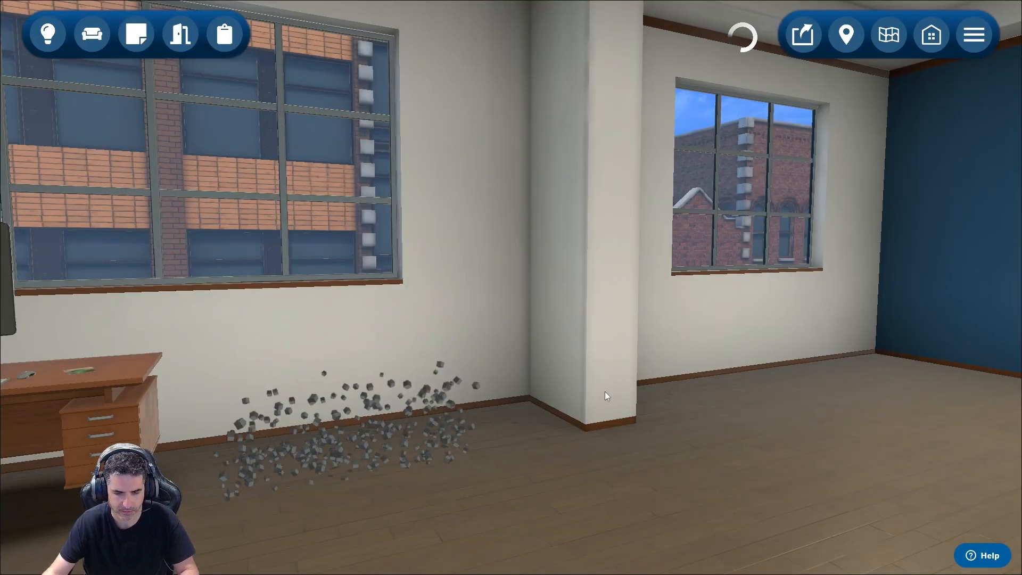
Delete the large Sprouts image from the blue wall above the duplicate desk.
{"action": "left_click_drag", "start_coordinate": [396, 417], "coordinate": [592, 444]}
{"action": "left_click", "coordinate": [677, 443]}
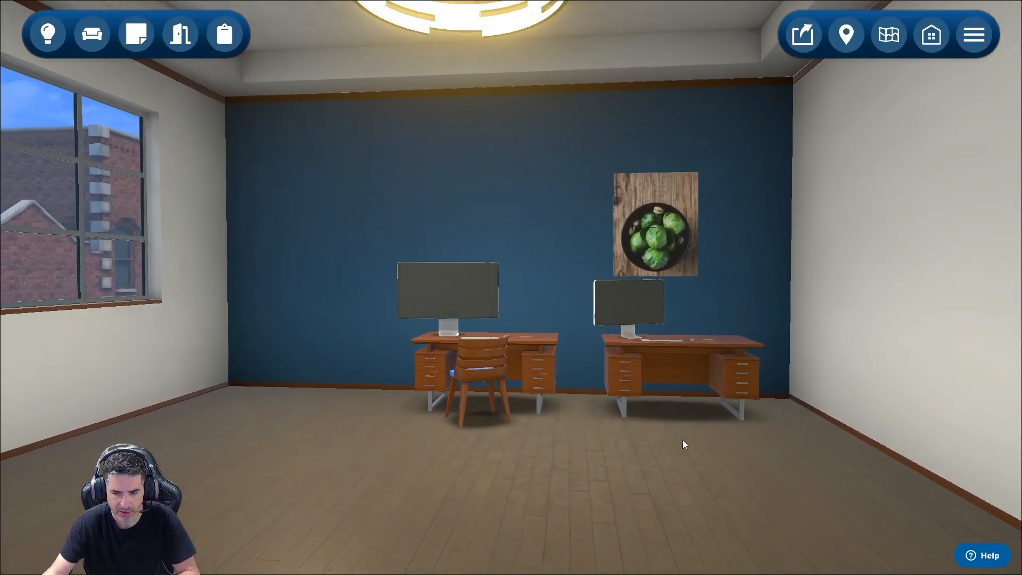
{"action": "mouse_move", "coordinate": [675, 190]}
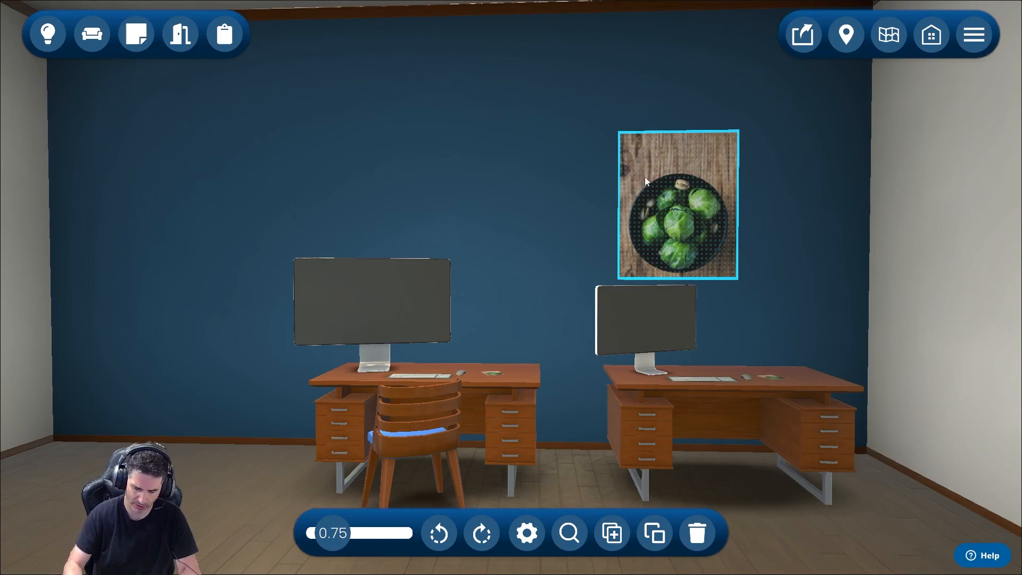
{"action": "key", "text": "Delete"}
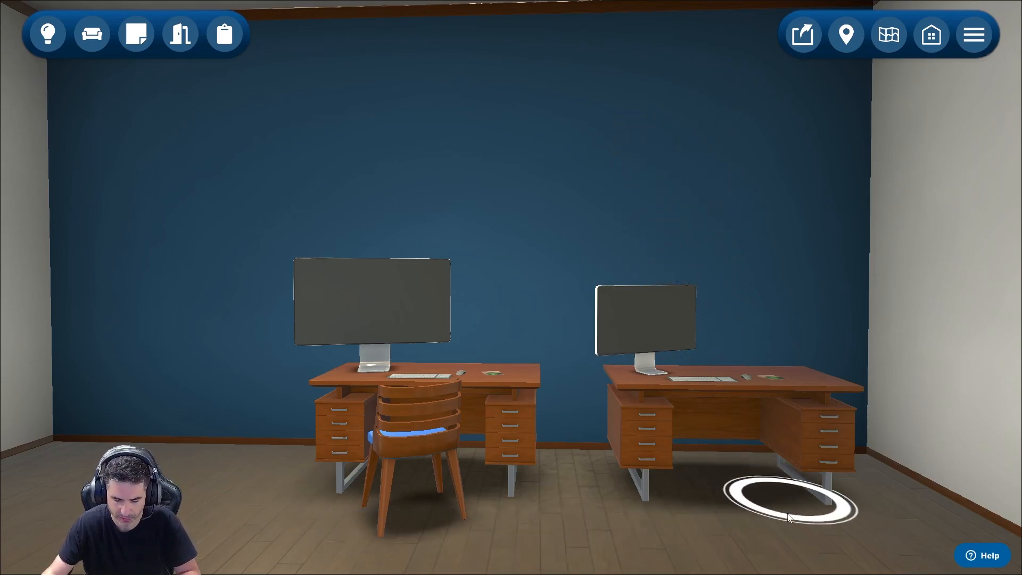
Open the Sagan color editor from the options for managing this Sagan and choose the accent wall color.
{"action": "scroll", "coordinate": [734, 529], "scroll_direction": "down", "scroll_amount": 5}
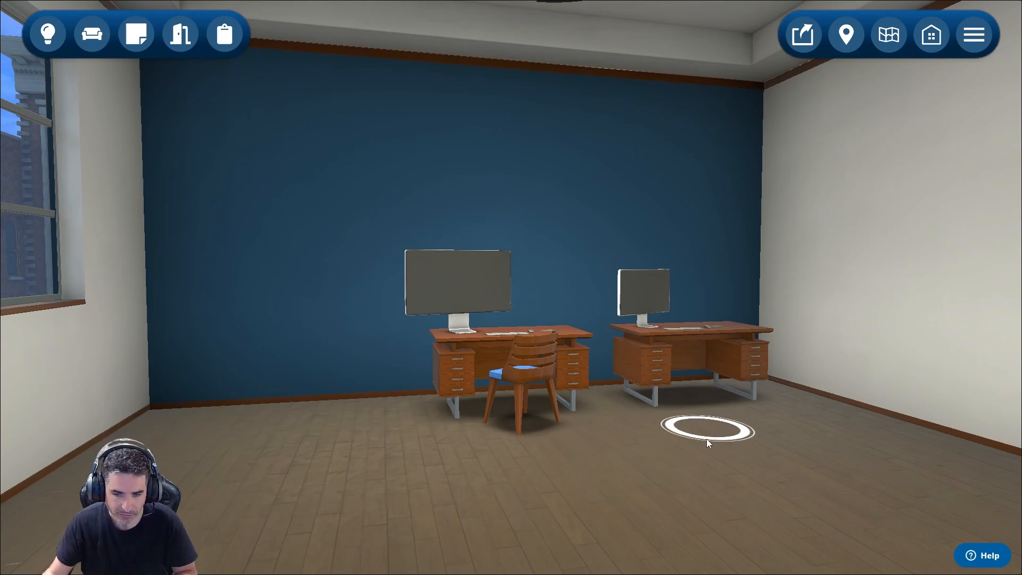
{"action": "left_click_drag", "start_coordinate": [640, 474], "coordinate": [691, 463]}
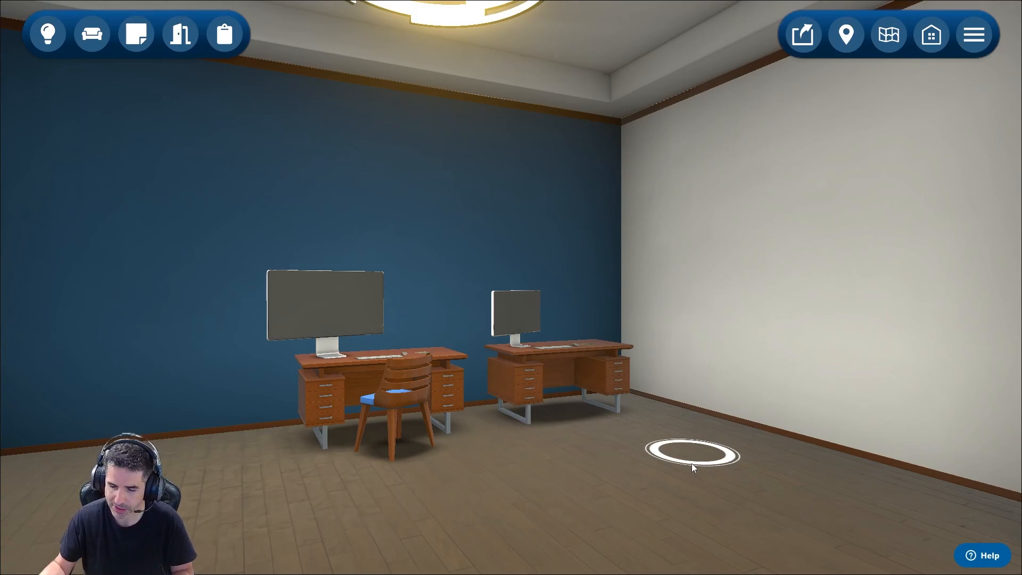
{"action": "left_click", "coordinate": [691, 463]}
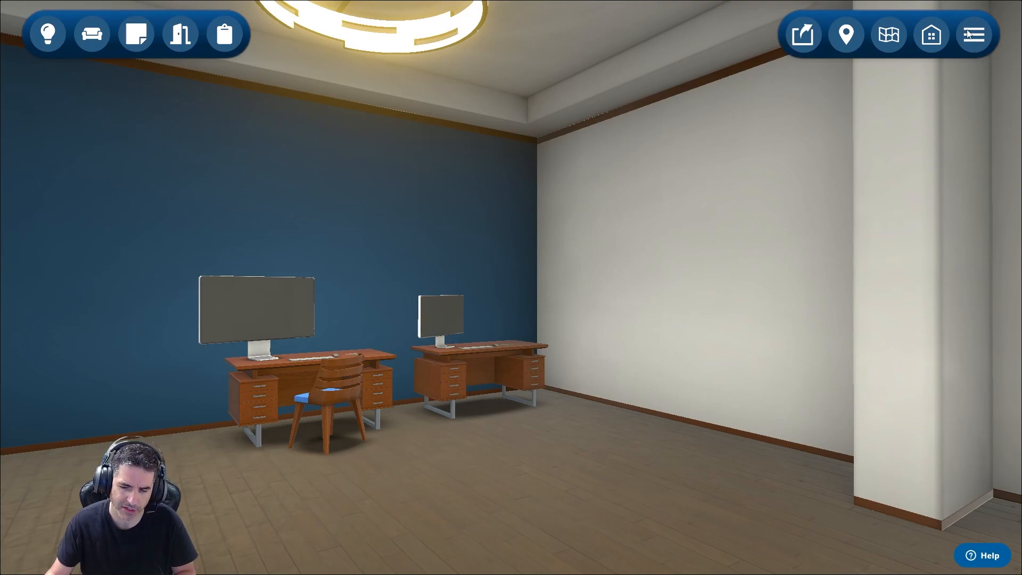
{"action": "left_click", "coordinate": [968, 35]}
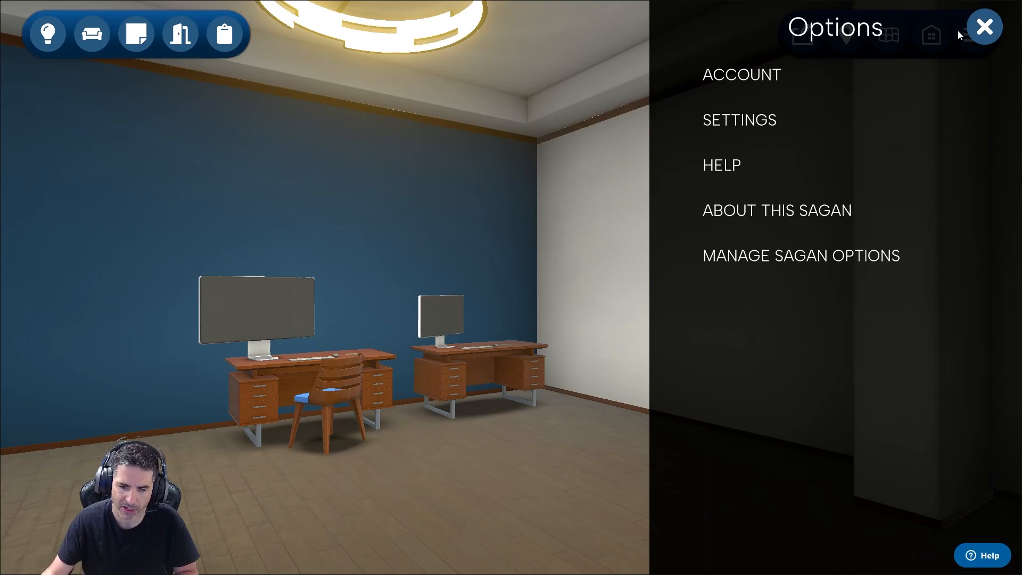
{"action": "left_click", "coordinate": [787, 257]}
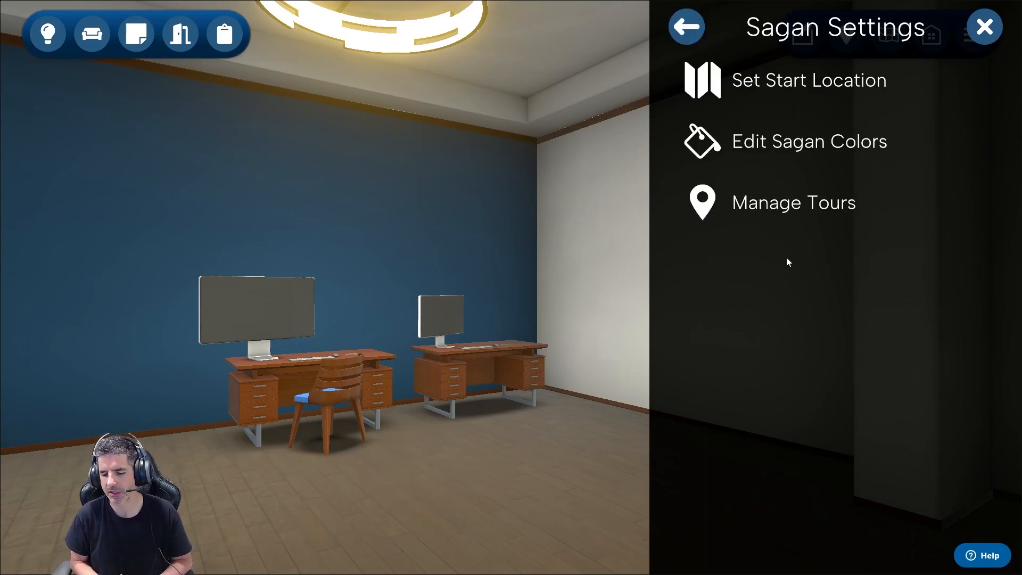
{"action": "left_click", "coordinate": [782, 148]}
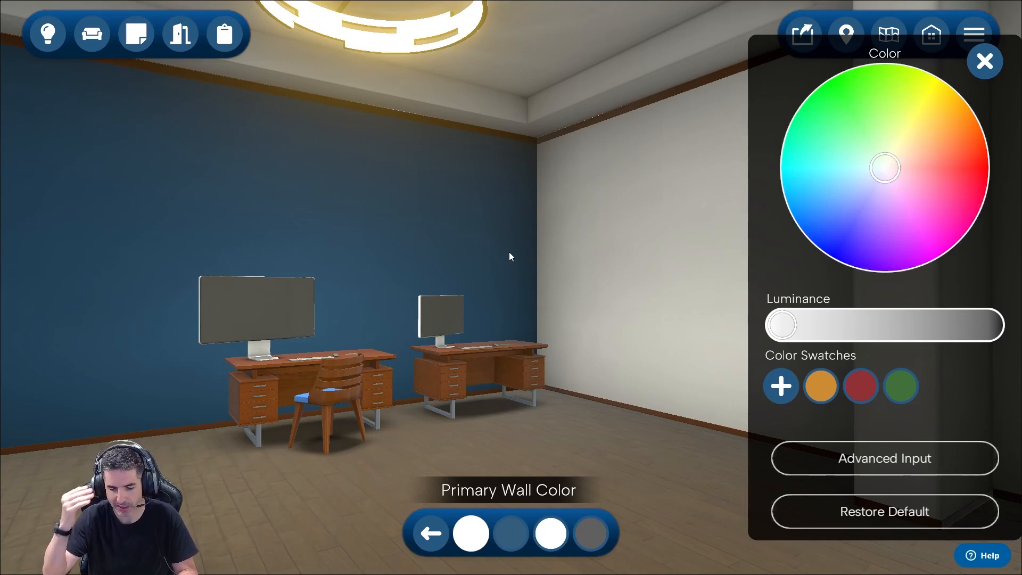
{"action": "left_click", "coordinate": [509, 537]}
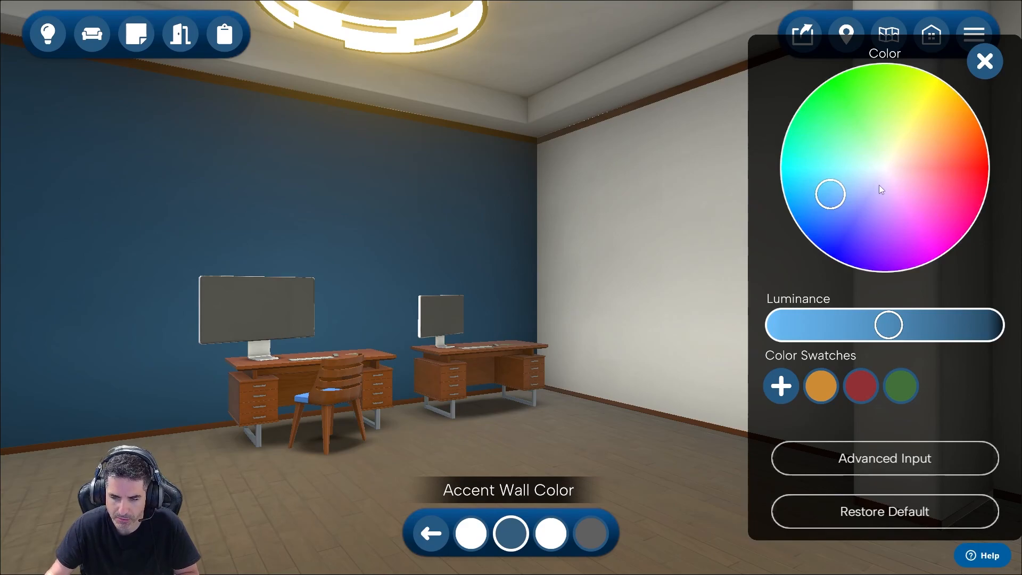
Try a bright orange accent wall with raised brightness and inspect its RGB, HSV and hex inputs.
{"action": "left_click_drag", "start_coordinate": [906, 170], "coordinate": [949, 134]}
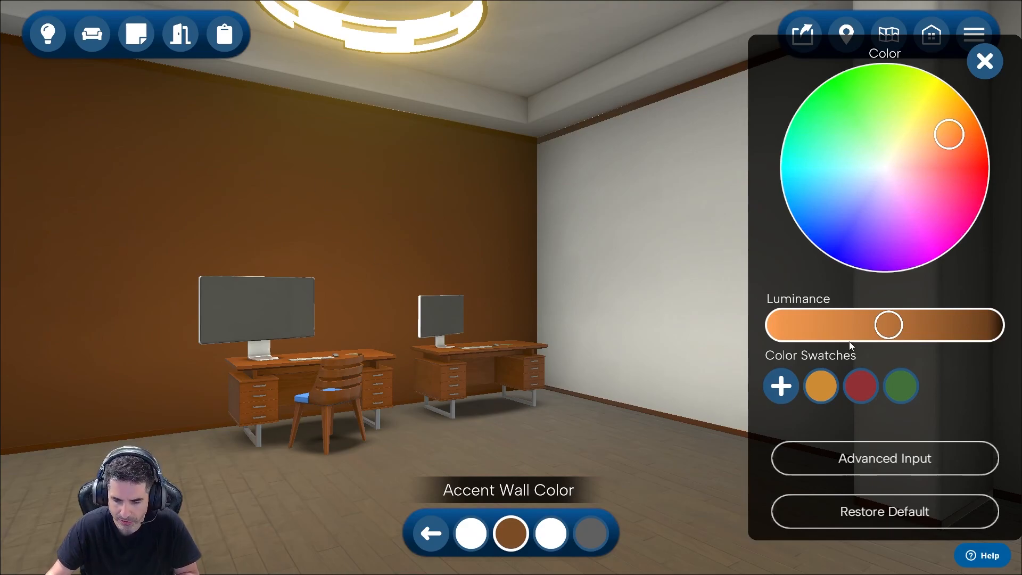
{"action": "left_click_drag", "start_coordinate": [886, 328], "coordinate": [816, 327]}
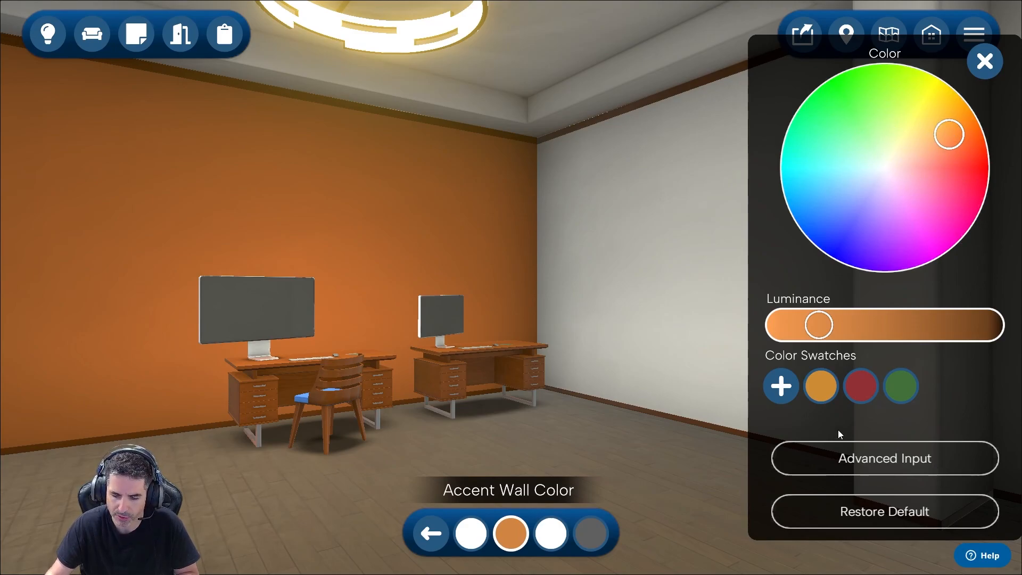
{"action": "left_click", "coordinate": [899, 458]}
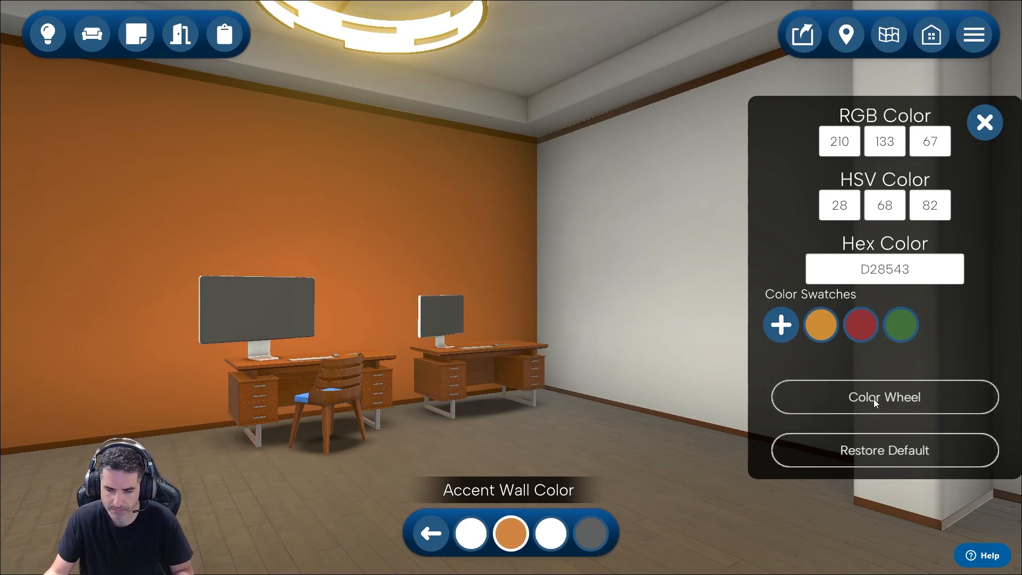
{"action": "left_click", "coordinate": [872, 407]}
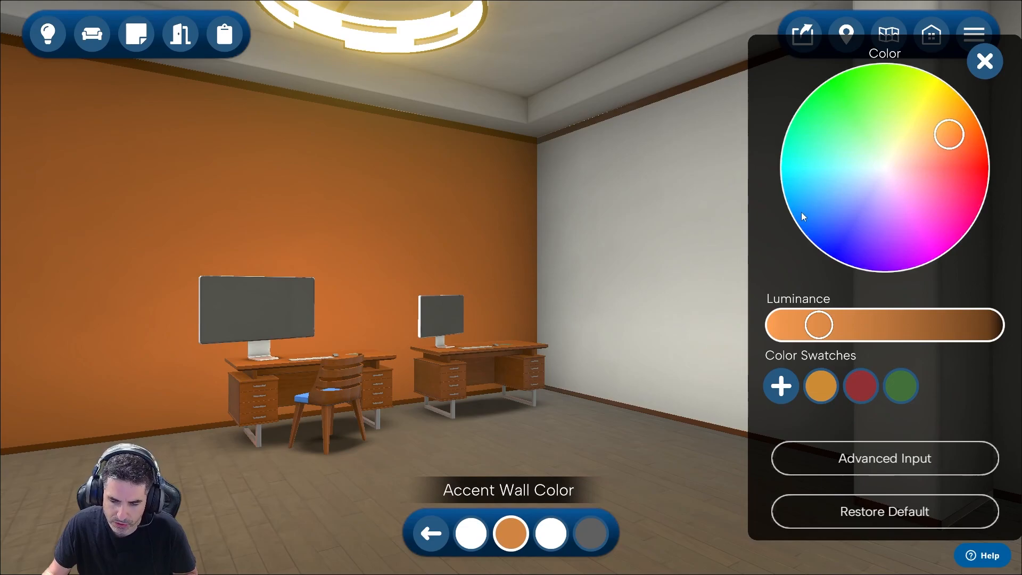
Color the accent wall light green and save that green as a color swatch.
{"action": "mouse_move", "coordinate": [907, 211]}
{"action": "left_mouse_down"}
{"action": "mouse_move", "coordinate": [881, 225]}
{"action": "mouse_move", "coordinate": [897, 224]}
{"action": "mouse_move", "coordinate": [884, 214]}
{"action": "mouse_move", "coordinate": [872, 231]}
{"action": "mouse_move", "coordinate": [853, 205]}
{"action": "mouse_move", "coordinate": [864, 166]}
{"action": "mouse_move", "coordinate": [854, 139]}
{"action": "left_mouse_up"}
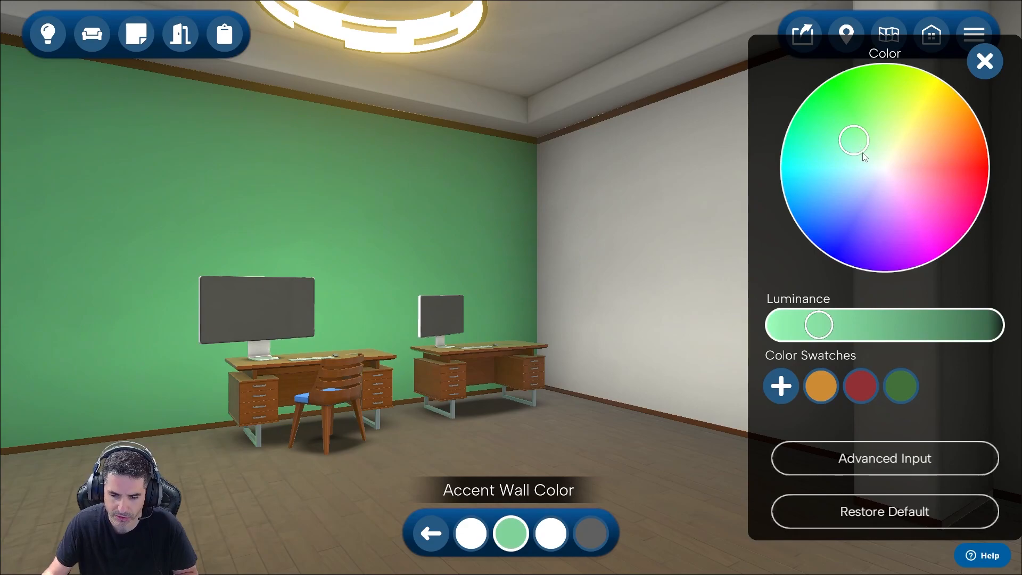
{"action": "left_click", "coordinate": [780, 386]}
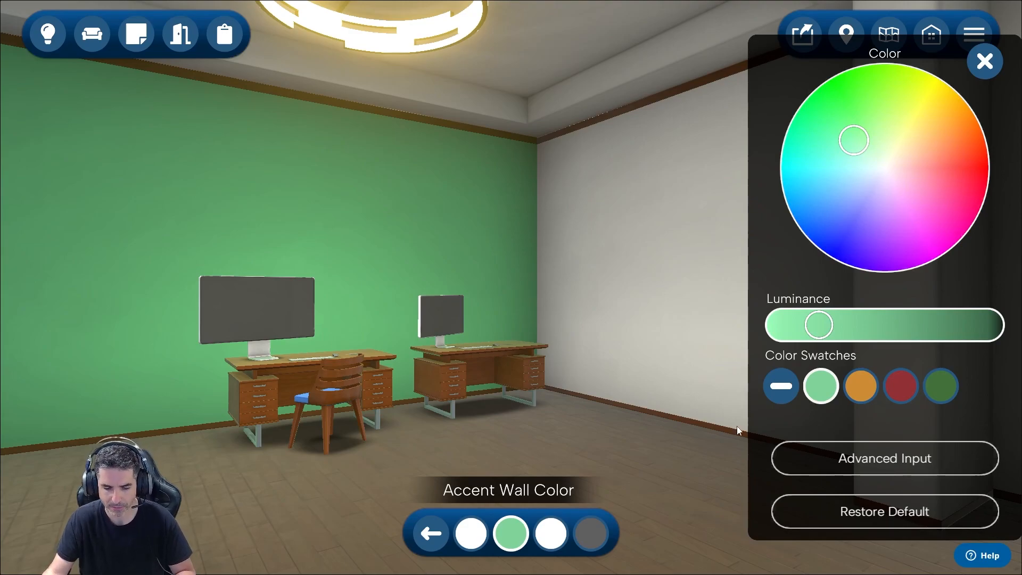
Apply the saved light green swatch to the primary walls, look around, and restore their default color.
{"action": "left_click", "coordinate": [471, 534]}
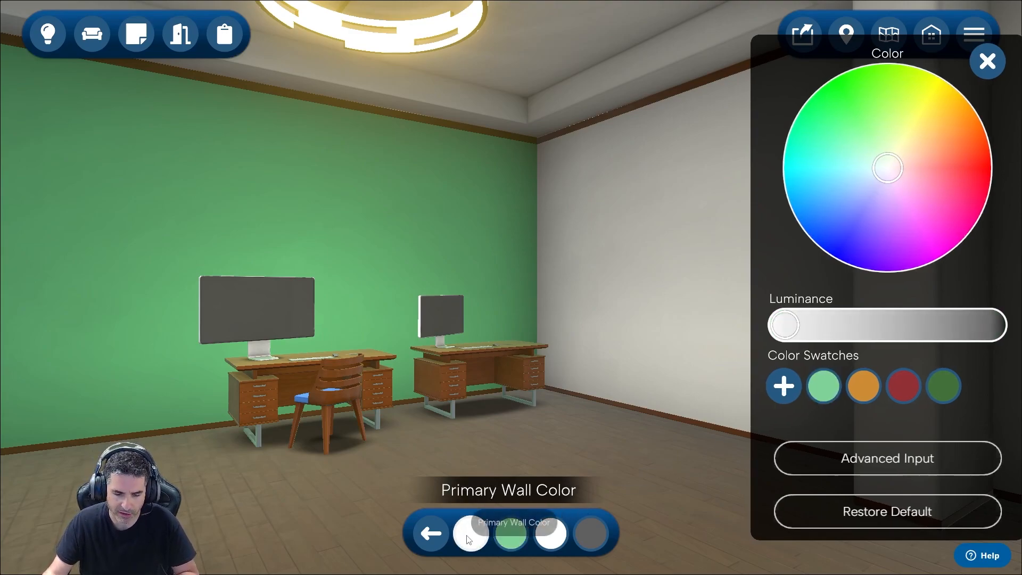
{"action": "left_click", "coordinate": [454, 453]}
{"action": "left_click_drag", "start_coordinate": [509, 452], "coordinate": [528, 439]}
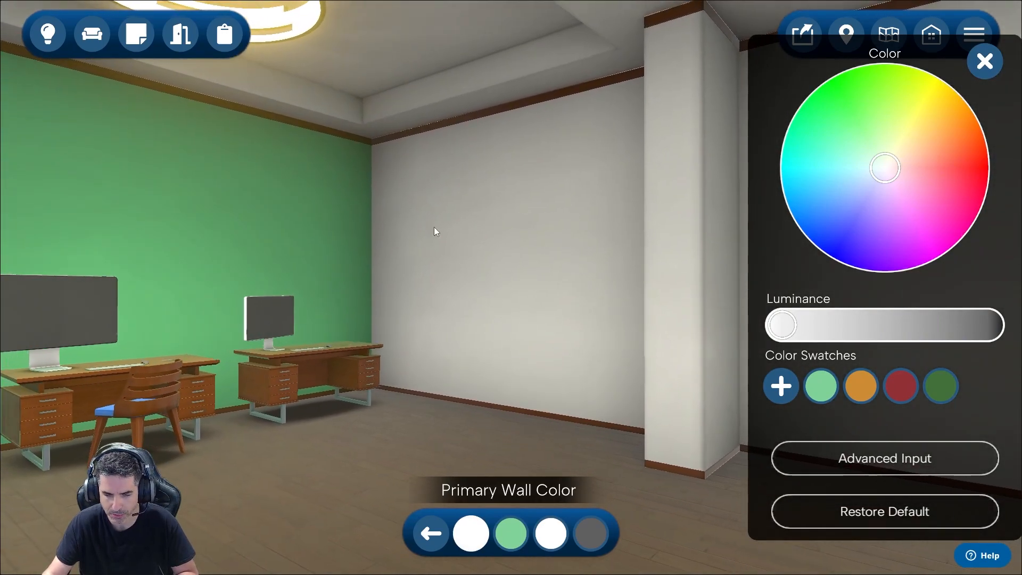
{"action": "left_click", "coordinate": [829, 390]}
{"action": "left_click_drag", "start_coordinate": [397, 456], "coordinate": [302, 451]}
{"action": "left_click_drag", "start_coordinate": [576, 458], "coordinate": [547, 462]}
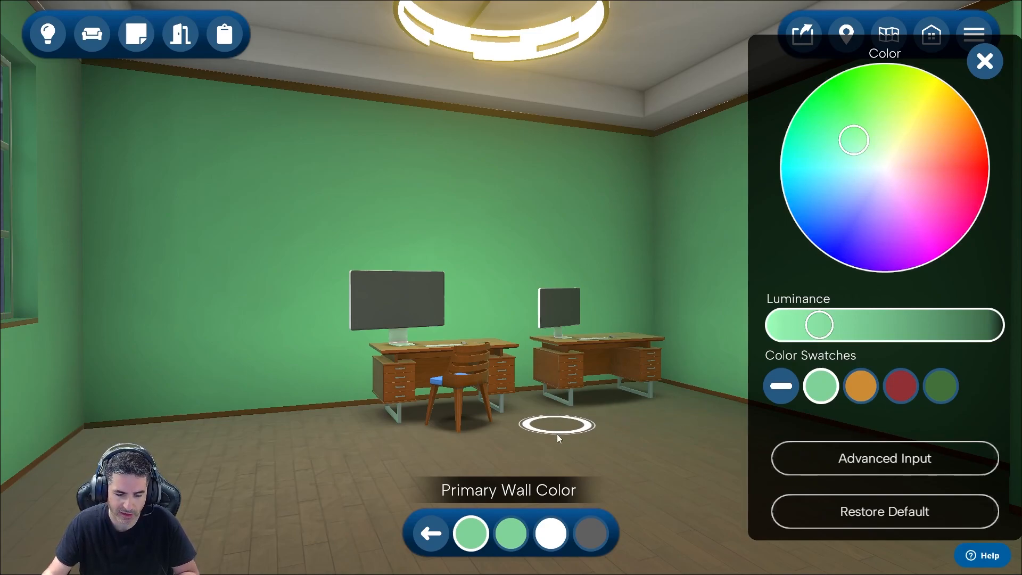
{"action": "left_click", "coordinate": [838, 516]}
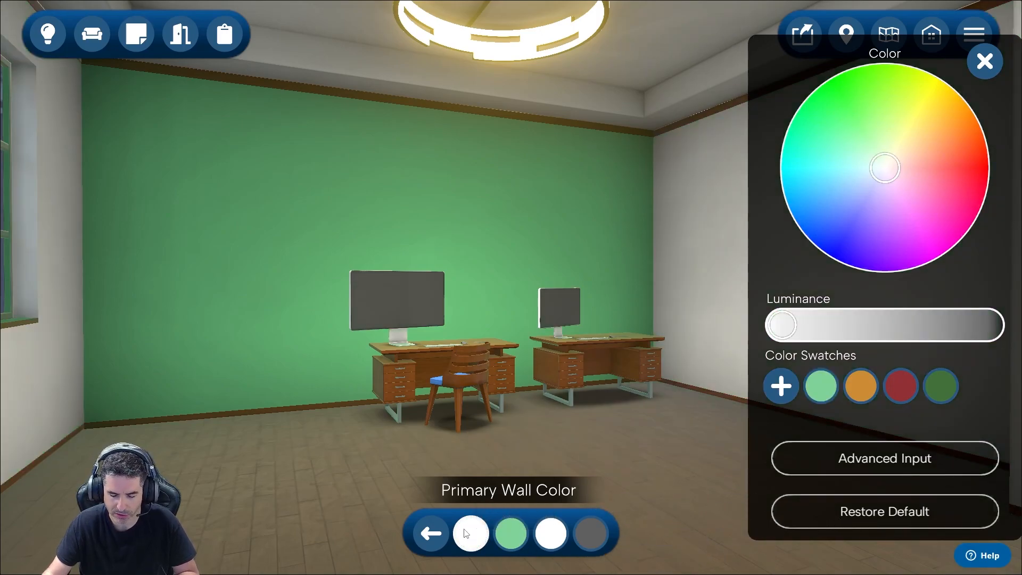
View the ceiling color settings and try the orange and red swatches on the floor.
{"action": "left_click", "coordinate": [549, 531]}
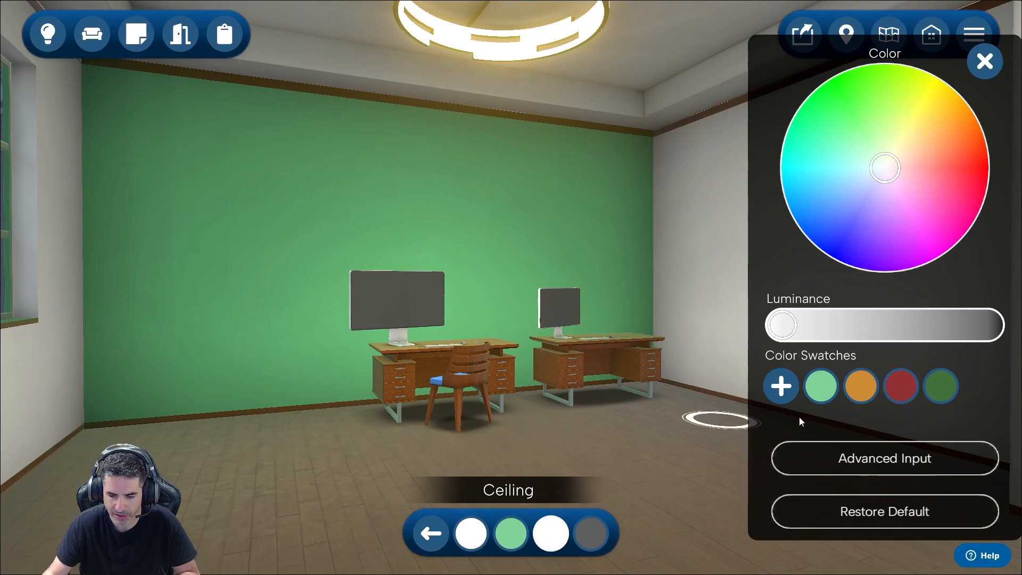
{"action": "left_click", "coordinate": [590, 534]}
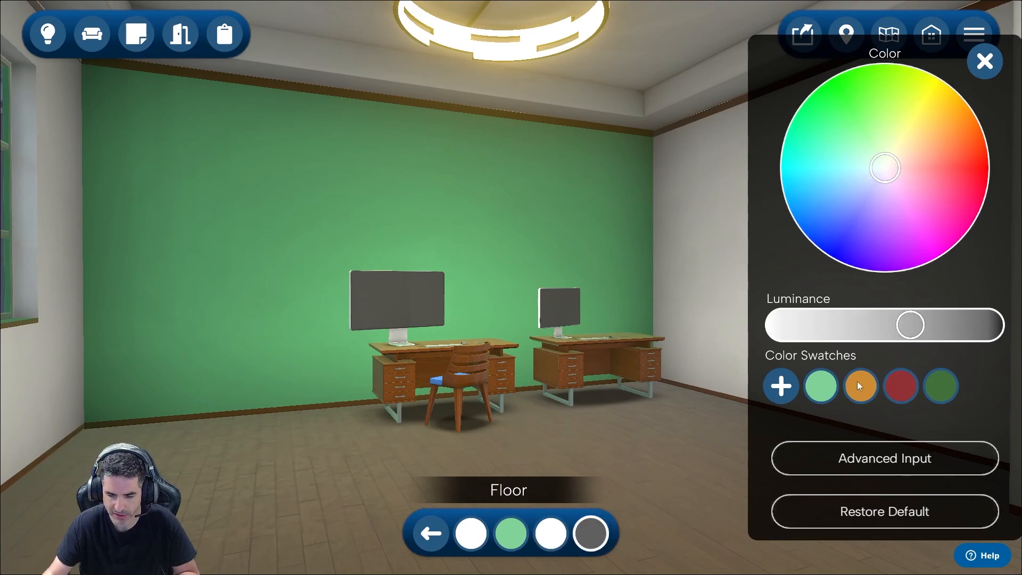
{"action": "left_click", "coordinate": [858, 381]}
{"action": "left_click", "coordinate": [913, 391]}
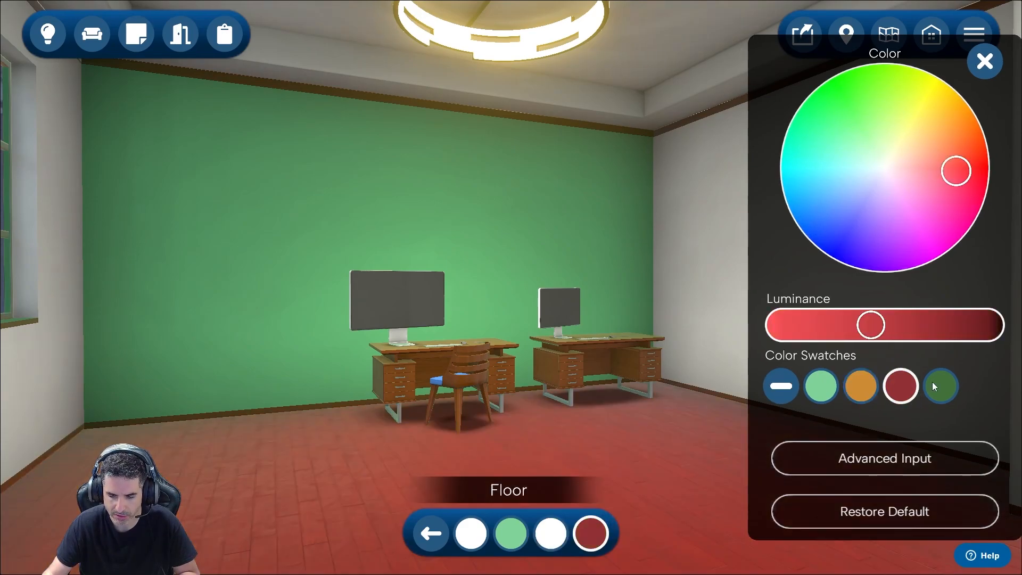
Set the floor to a near-neutral pale gray, raise its brightness, and leave the color editor.
{"action": "left_click_drag", "start_coordinate": [882, 177], "coordinate": [855, 227]}
{"action": "left_click", "coordinate": [932, 193]}
{"action": "left_click", "coordinate": [886, 178]}
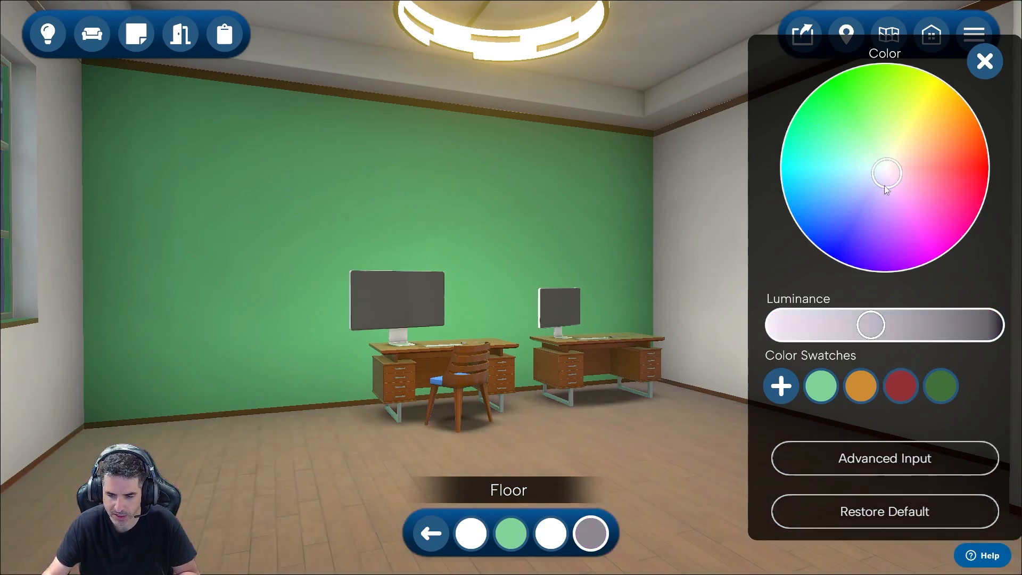
{"action": "left_click_drag", "start_coordinate": [882, 328], "coordinate": [835, 327]}
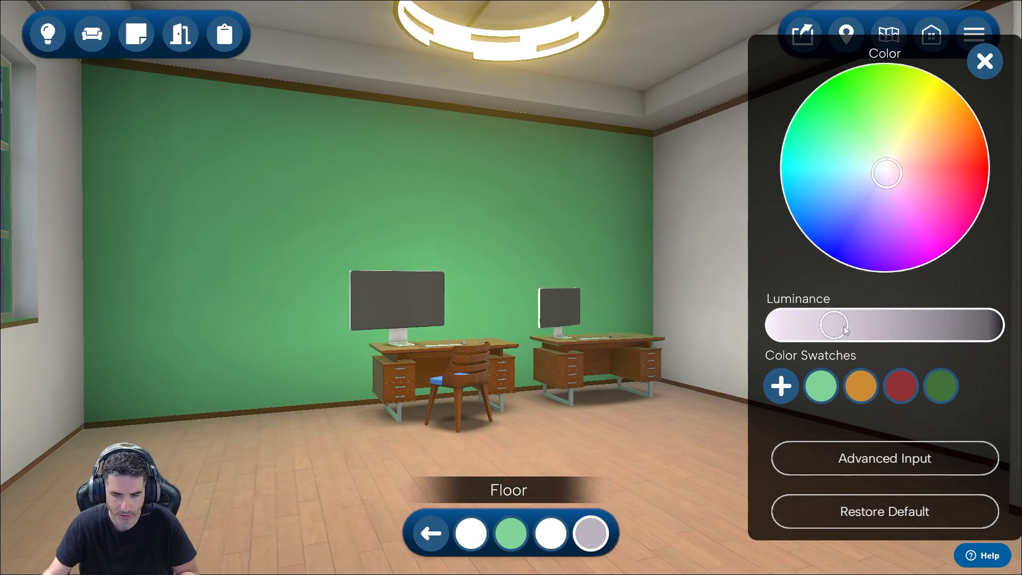
{"action": "left_click", "coordinate": [460, 566]}
Move the wooden chair away from the front desk onto the open floor.
{"action": "left_click_drag", "start_coordinate": [679, 468], "coordinate": [869, 500]}
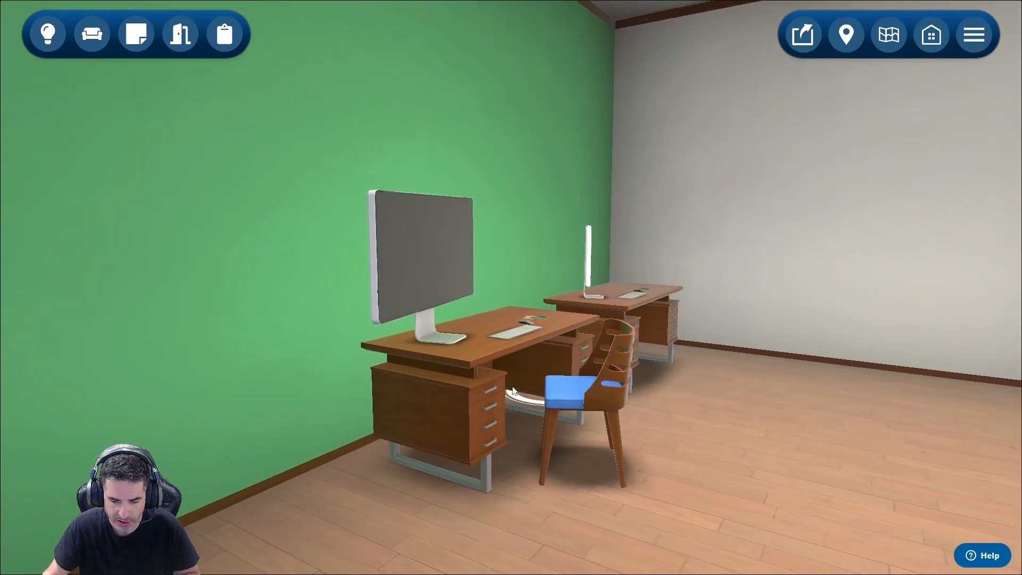
{"action": "left_click", "coordinate": [576, 395]}
{"action": "left_click_drag", "start_coordinate": [593, 402], "coordinate": [761, 386]}
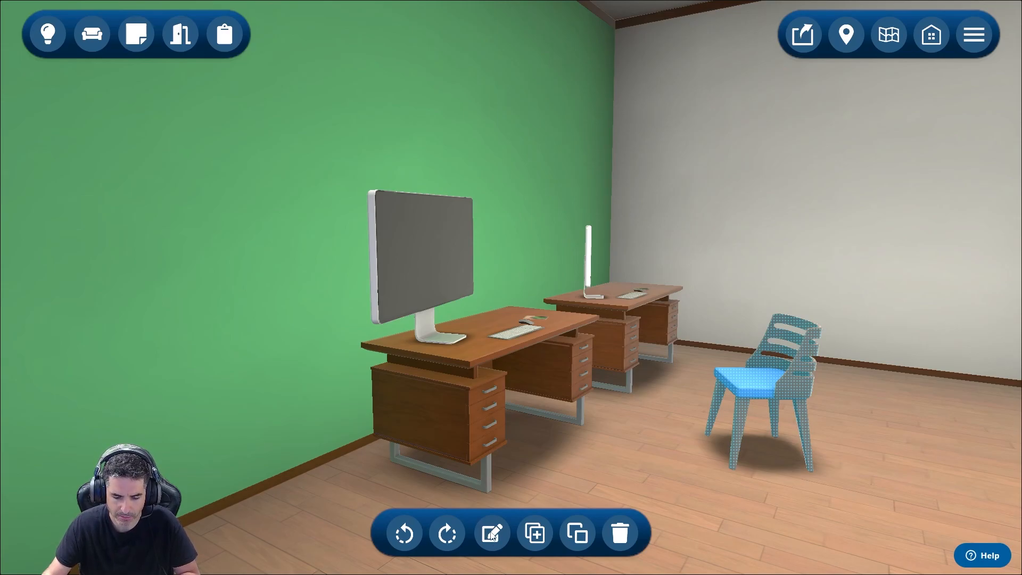
Recolor the chair's seat with the saved light green swatch and finish editing the chair.
{"action": "left_click", "coordinate": [491, 533]}
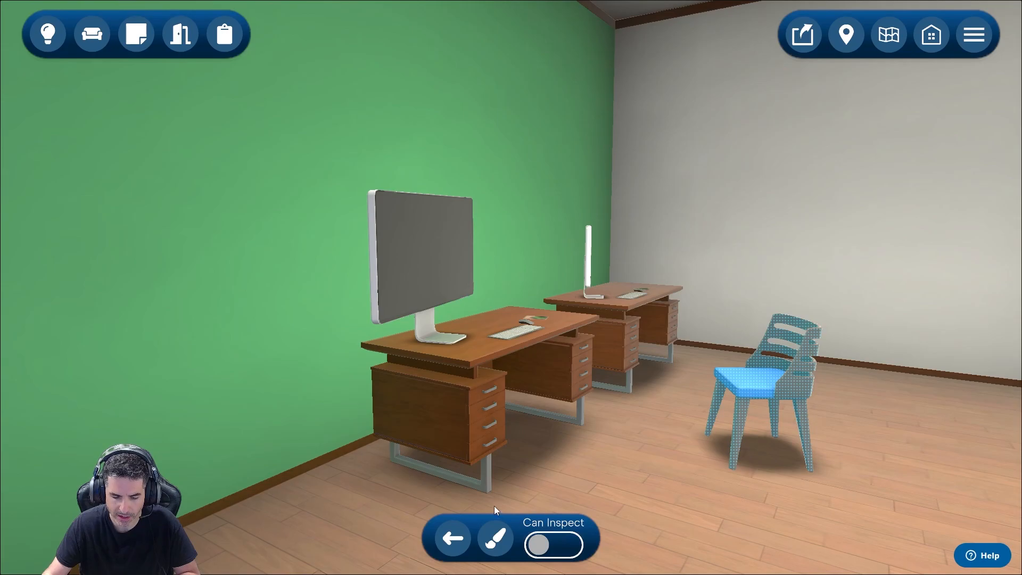
{"action": "left_click", "coordinate": [498, 540]}
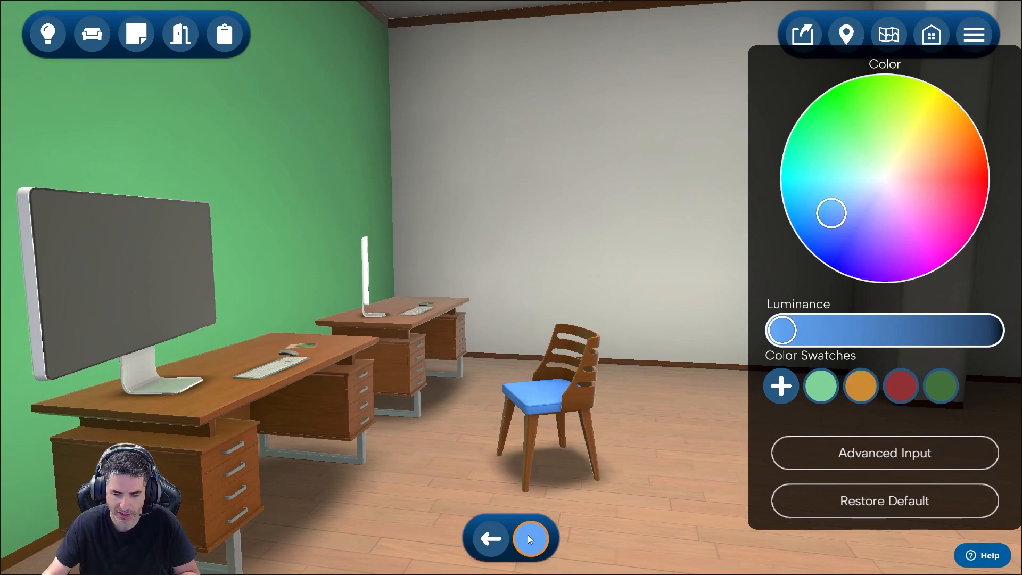
{"action": "left_click", "coordinate": [820, 386]}
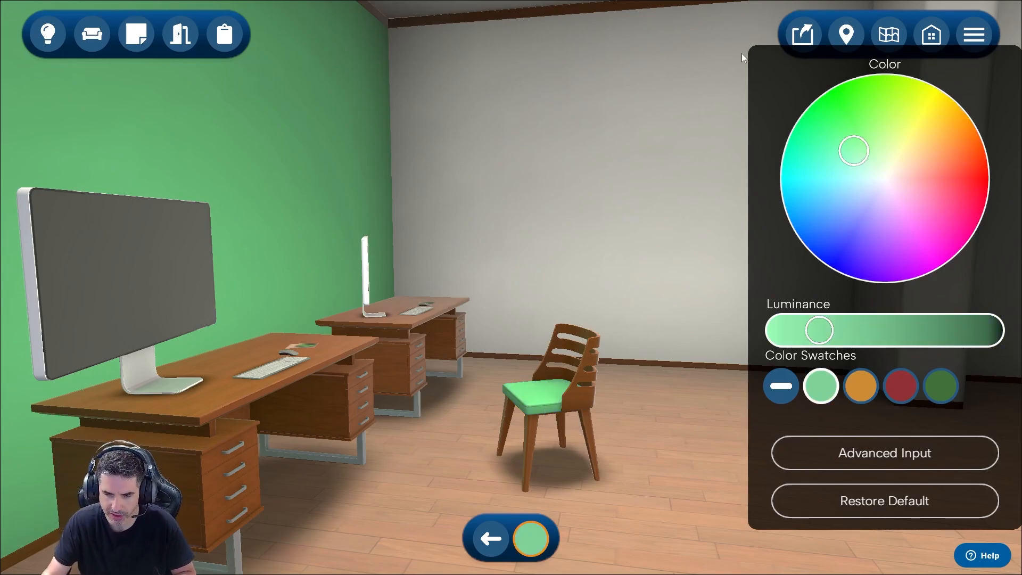
{"action": "left_click", "coordinate": [648, 277]}
Place Balloons from page 5 of the furniture library on the floor near the column and scale them to 2.1.
{"action": "left_click", "coordinate": [94, 40]}
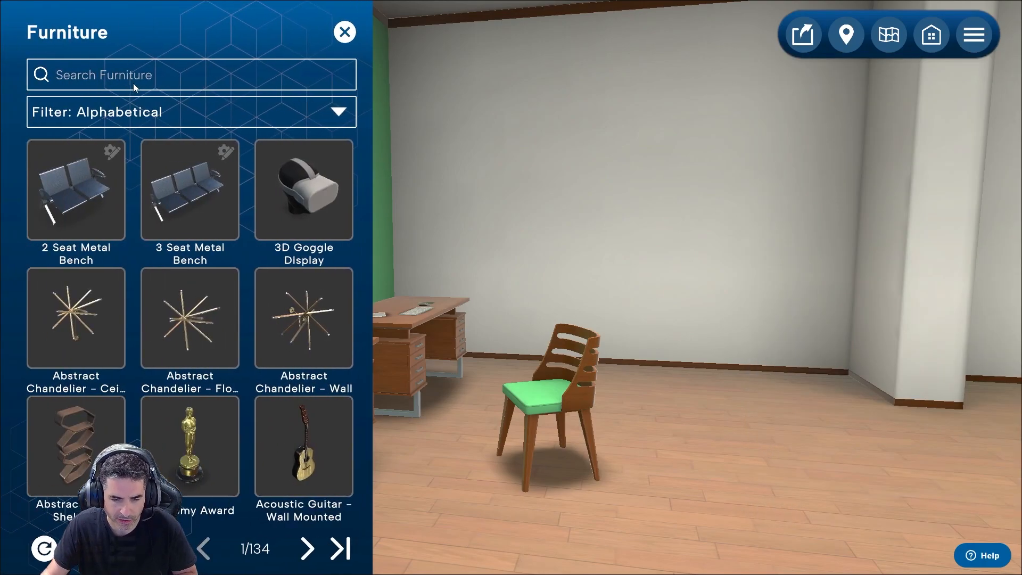
{"action": "left_click", "coordinate": [309, 551]}
{"action": "left_click", "coordinate": [309, 551]}
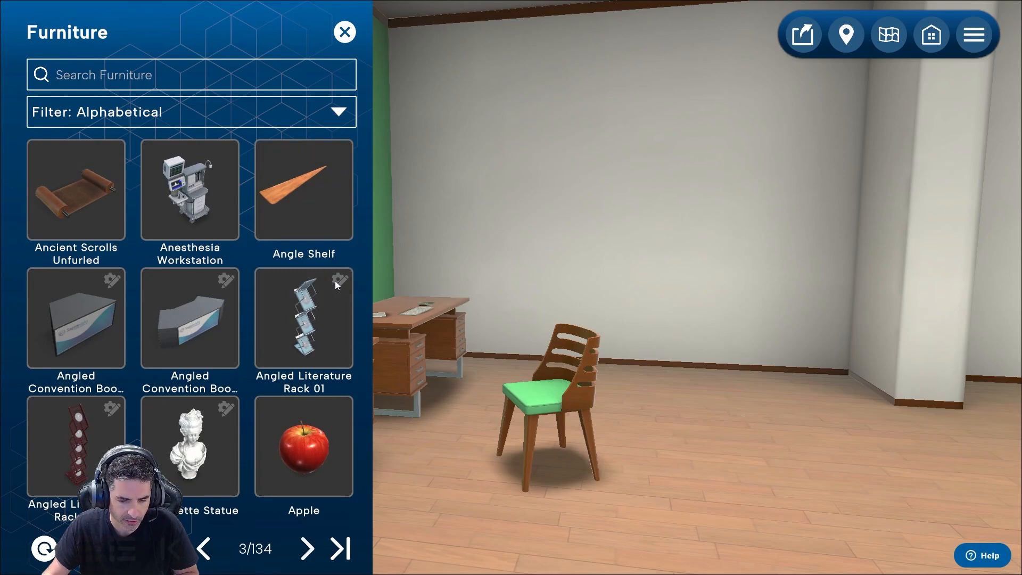
{"action": "left_click", "coordinate": [309, 549]}
{"action": "left_click", "coordinate": [319, 547]}
{"action": "left_click_drag", "start_coordinate": [190, 319], "coordinate": [776, 414]}
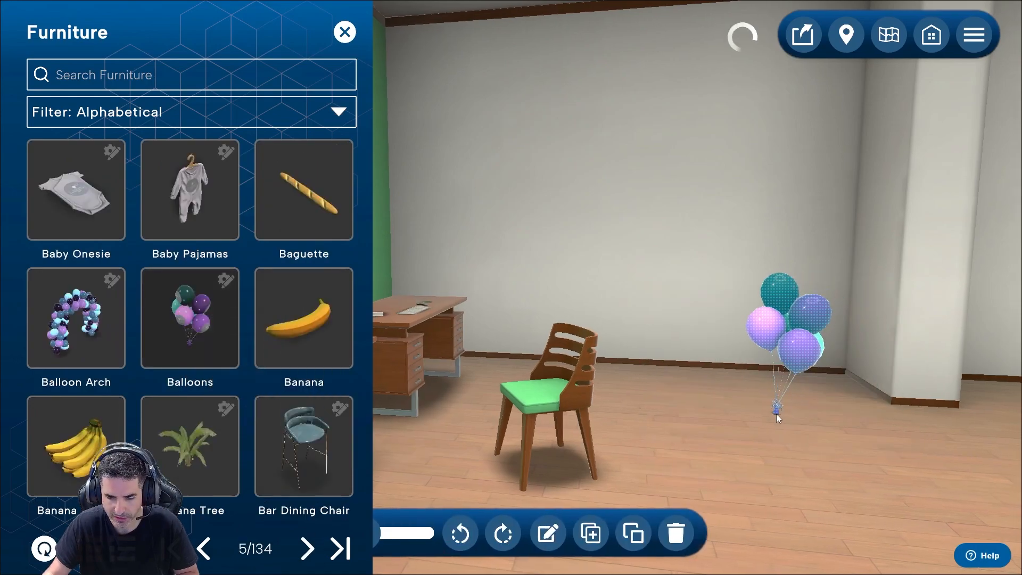
{"action": "left_click_drag", "start_coordinate": [376, 532], "coordinate": [401, 534]}
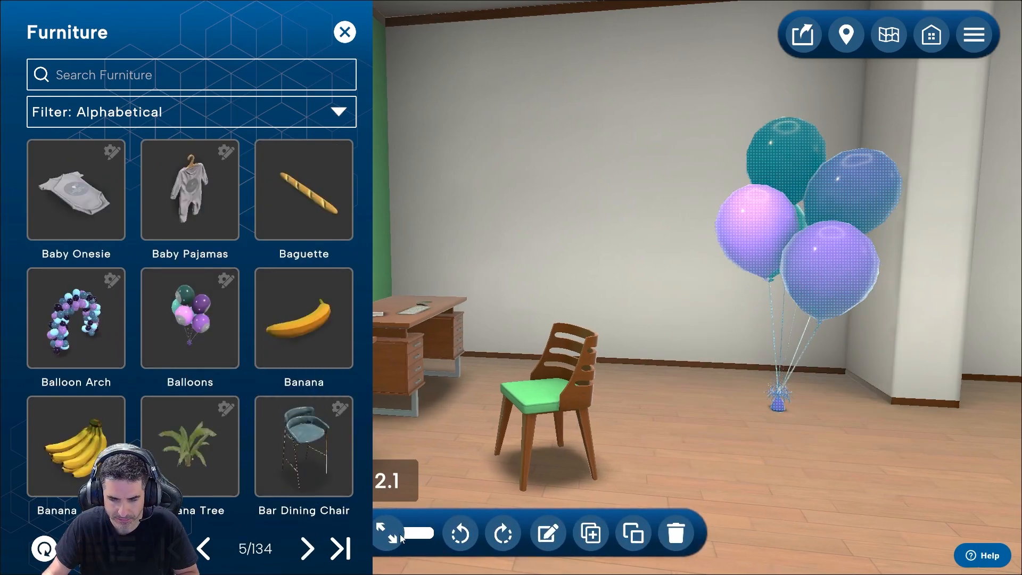
Recolor the balloons with the saved light green swatch as first color and light blue as second color.
{"action": "left_click", "coordinate": [559, 528]}
{"action": "left_click", "coordinate": [349, 26]}
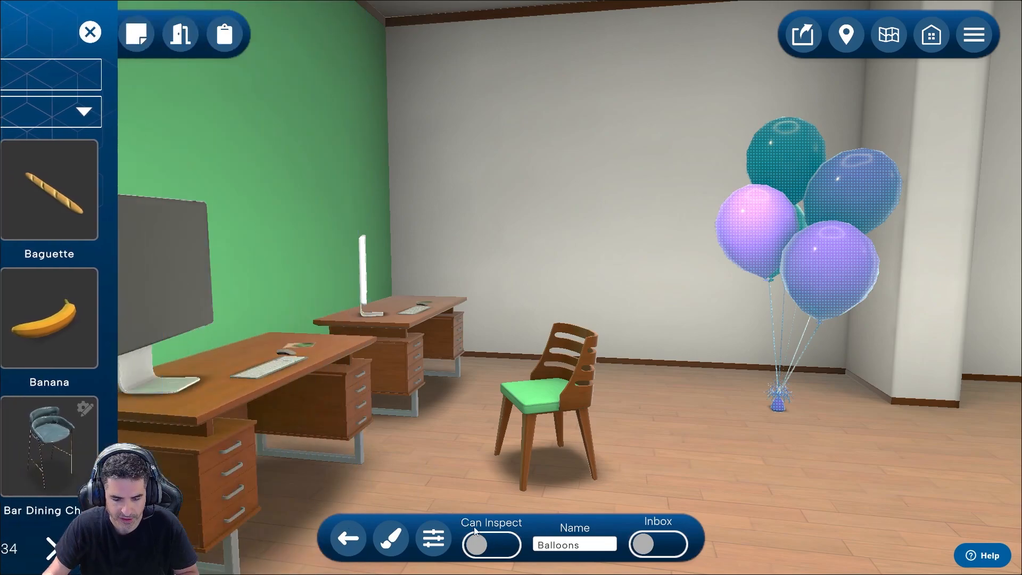
{"action": "left_click", "coordinate": [391, 538]}
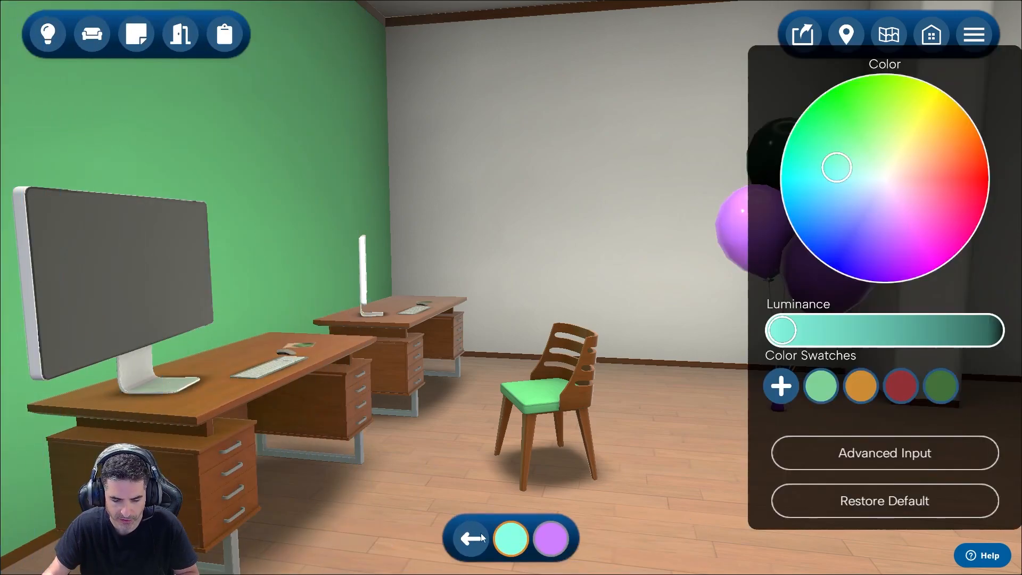
{"action": "left_click", "coordinate": [826, 393]}
{"action": "left_click", "coordinate": [564, 535]}
{"action": "mouse_move", "coordinate": [863, 181]}
{"action": "left_mouse_down"}
{"action": "mouse_move", "coordinate": [848, 210]}
{"action": "mouse_move", "coordinate": [849, 199]}
{"action": "left_mouse_up"}
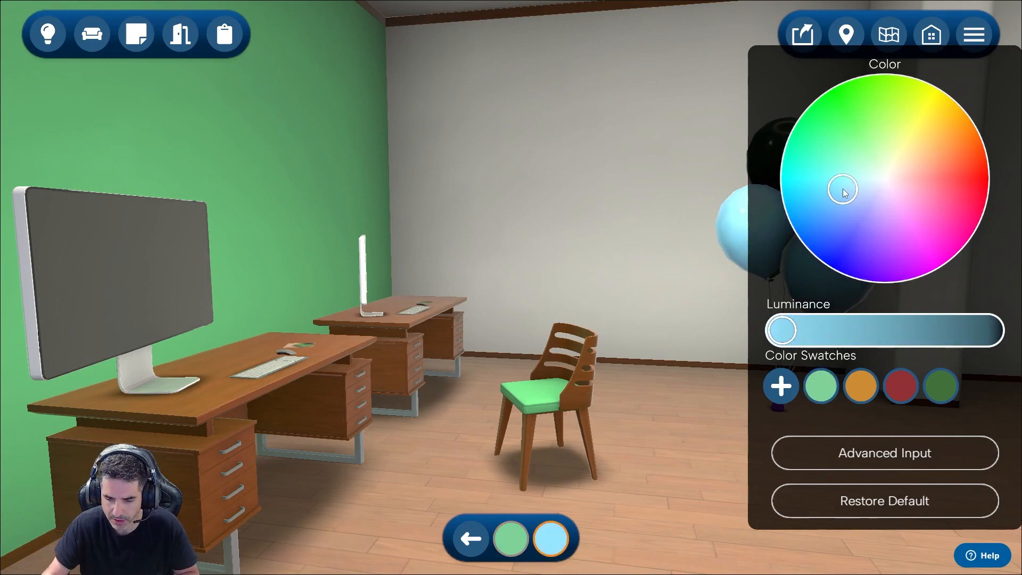
{"action": "left_click", "coordinate": [665, 174]}
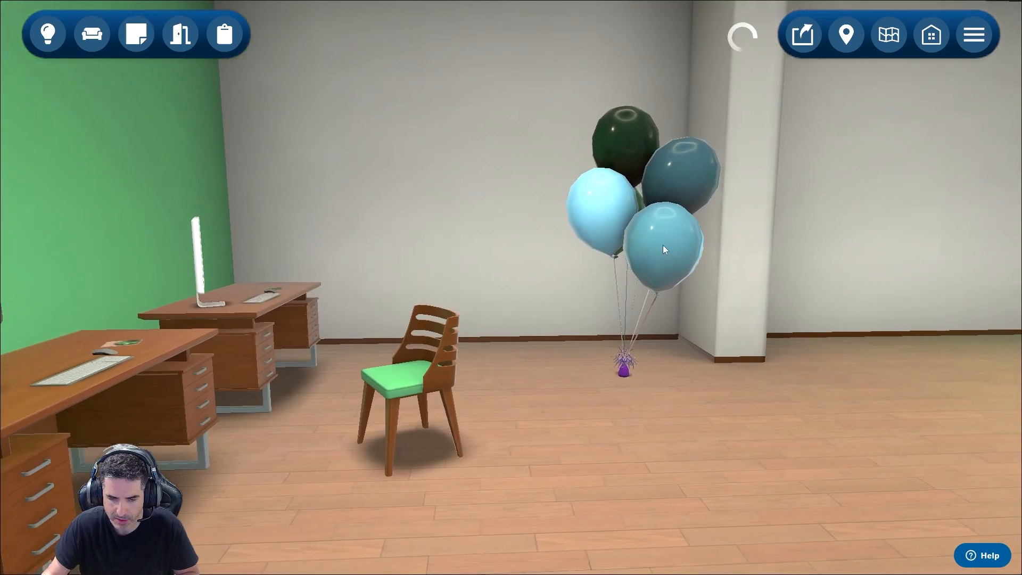
Rotate the balloons clockwise twice, place them on the far desk beside its monitor, and deselect them.
{"action": "left_click_drag", "start_coordinate": [662, 245], "coordinate": [596, 251]}
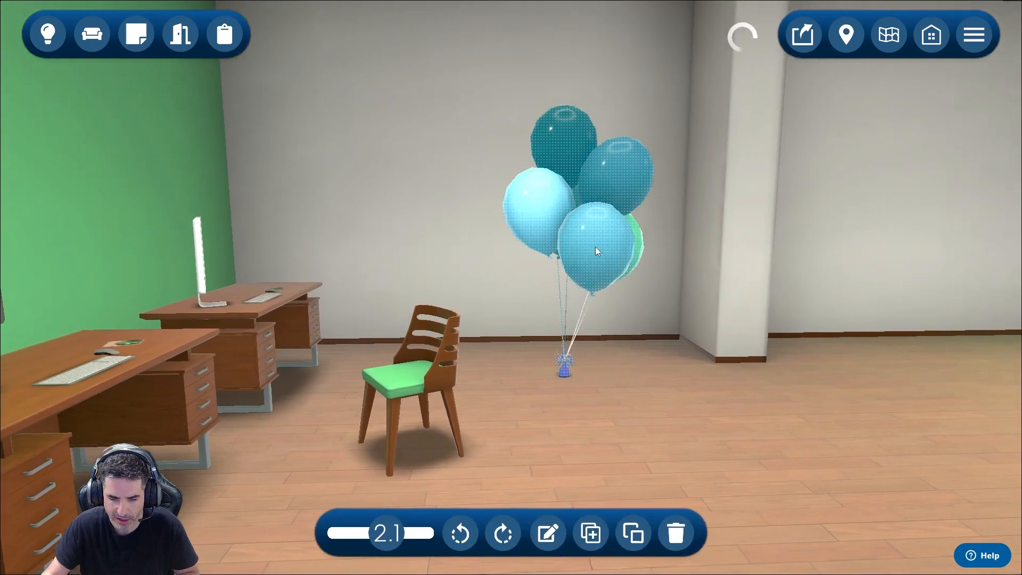
{"action": "left_click", "coordinate": [503, 537]}
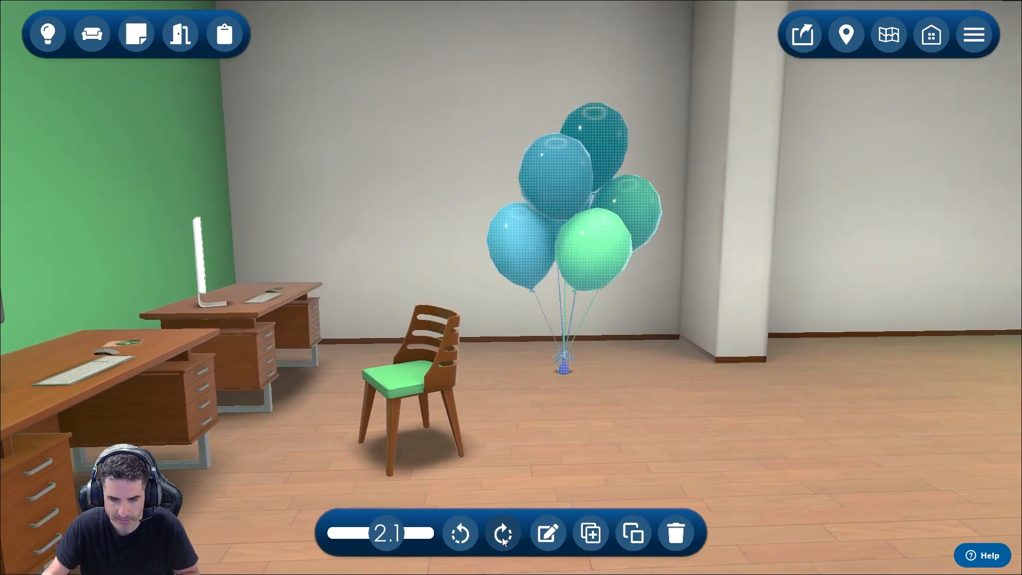
{"action": "left_click", "coordinate": [503, 537]}
{"action": "left_click_drag", "start_coordinate": [550, 376], "coordinate": [241, 290]}
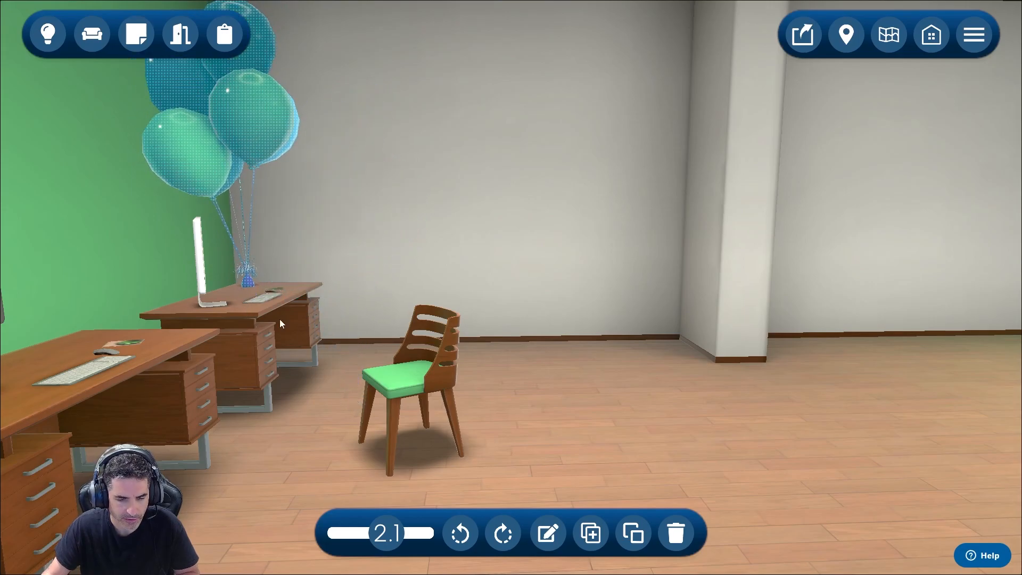
{"action": "left_click_drag", "start_coordinate": [530, 428], "coordinate": [431, 446]}
{"action": "left_click_drag", "start_coordinate": [590, 483], "coordinate": [560, 475]}
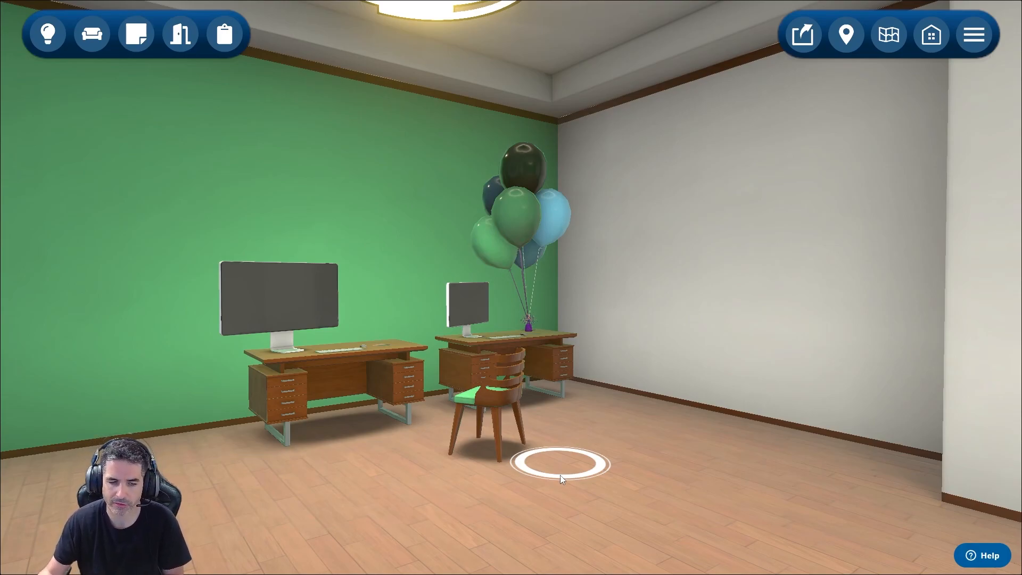
Leave the office Sagan and return to the home page.
{"action": "left_click", "coordinate": [926, 41]}
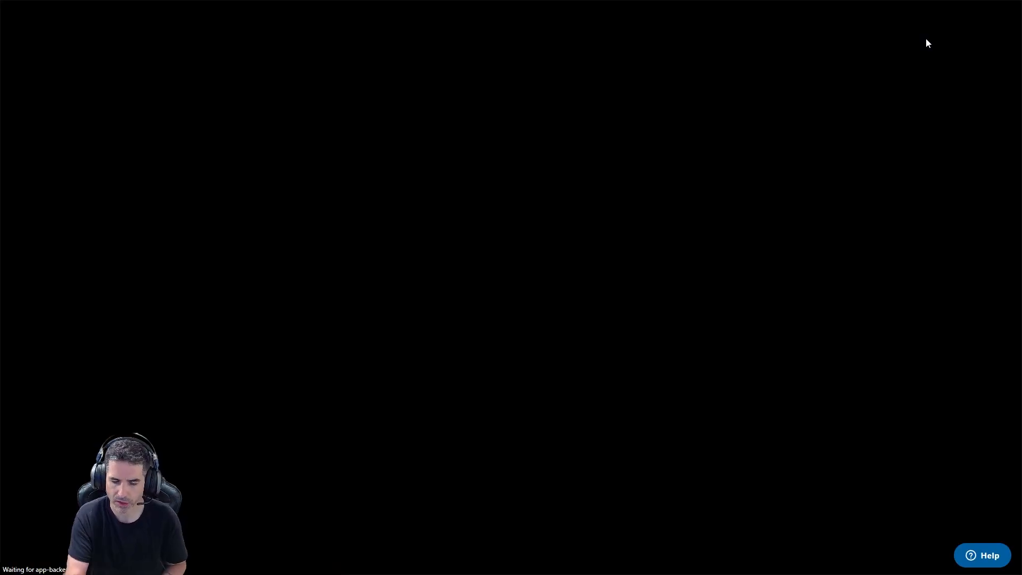